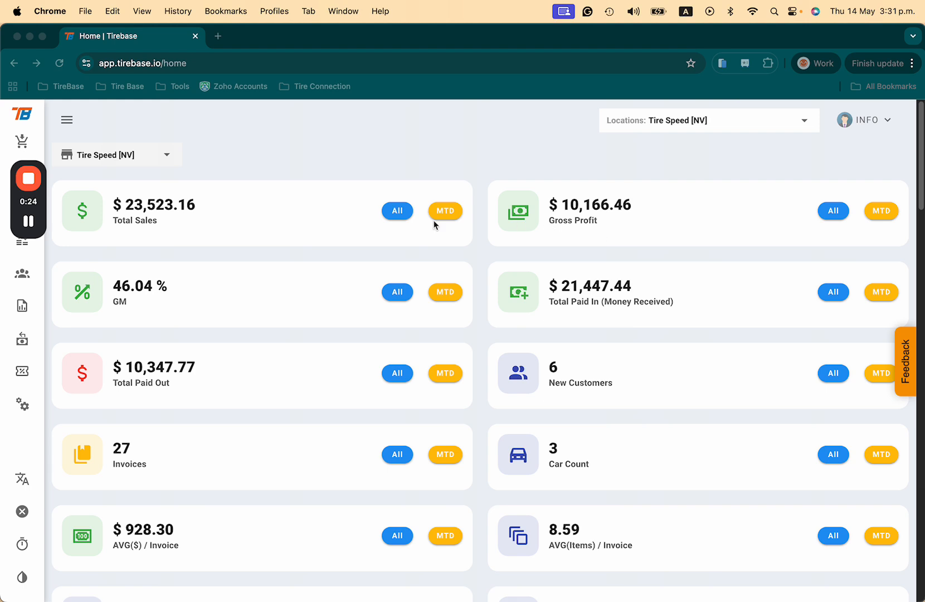
# Open the Data Migration module in the Tirebase settings.
pyautogui.moveTo(46, 216); pyautogui.dragTo(830, 181)
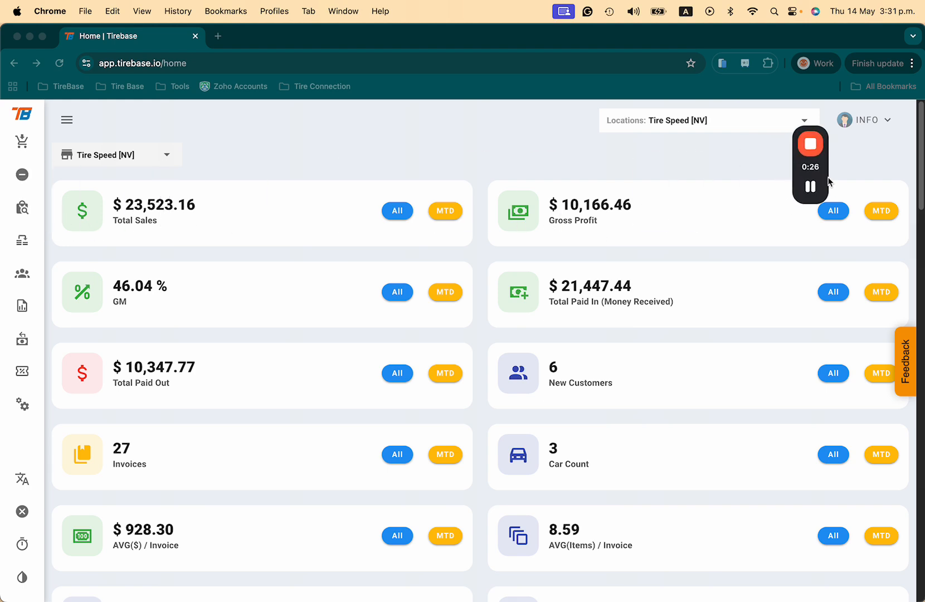
pyautogui.click(67, 120)
pyautogui.scroll(-2, 85, 407)
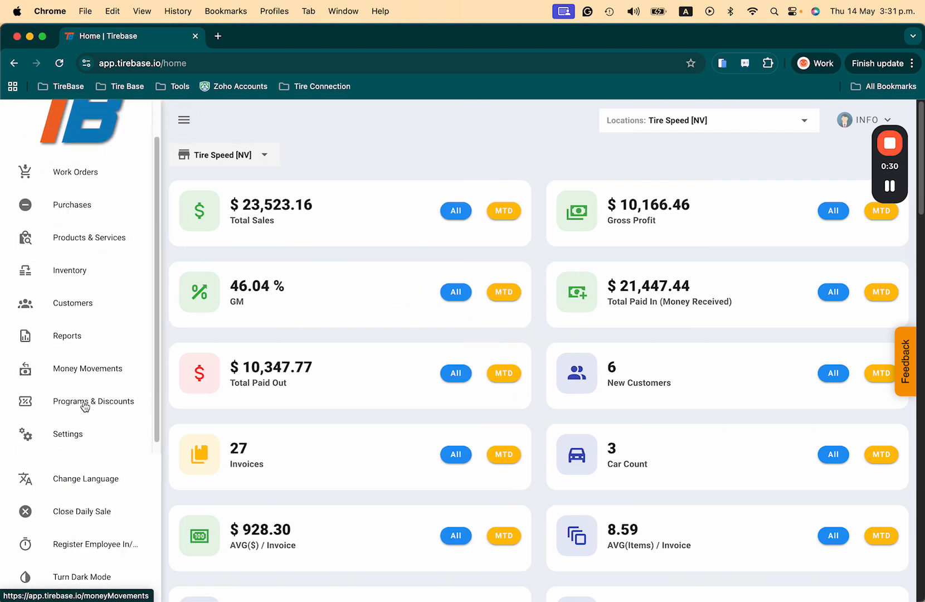
pyautogui.click(61, 421)
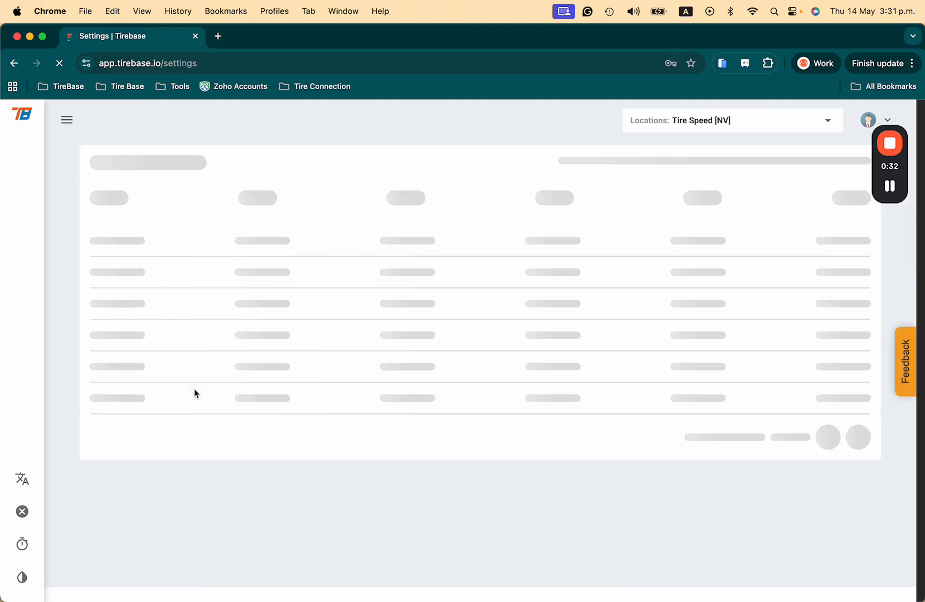
pyautogui.scroll(-3, 188, 401)
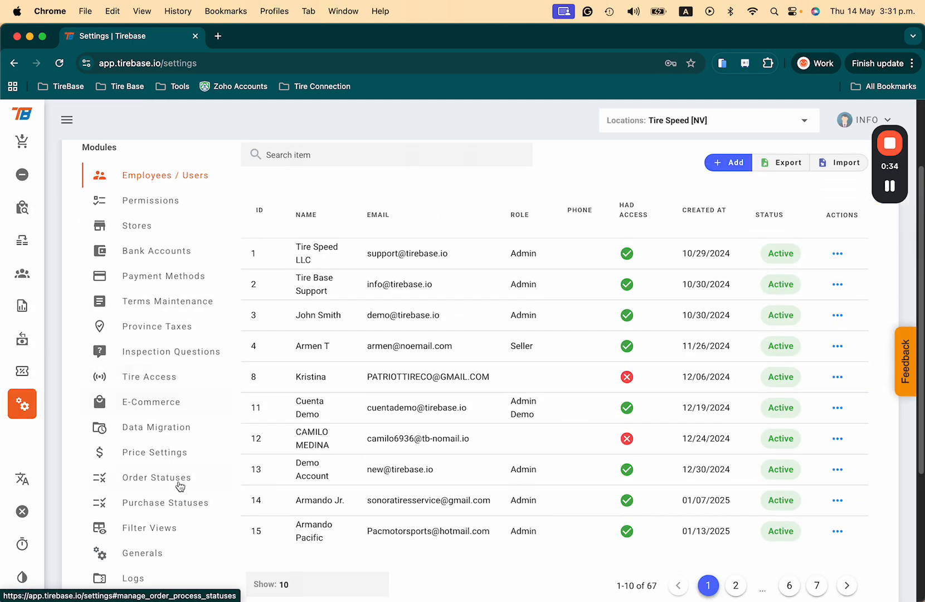
pyautogui.click(168, 428)
pyautogui.scroll(2, 347, 419)
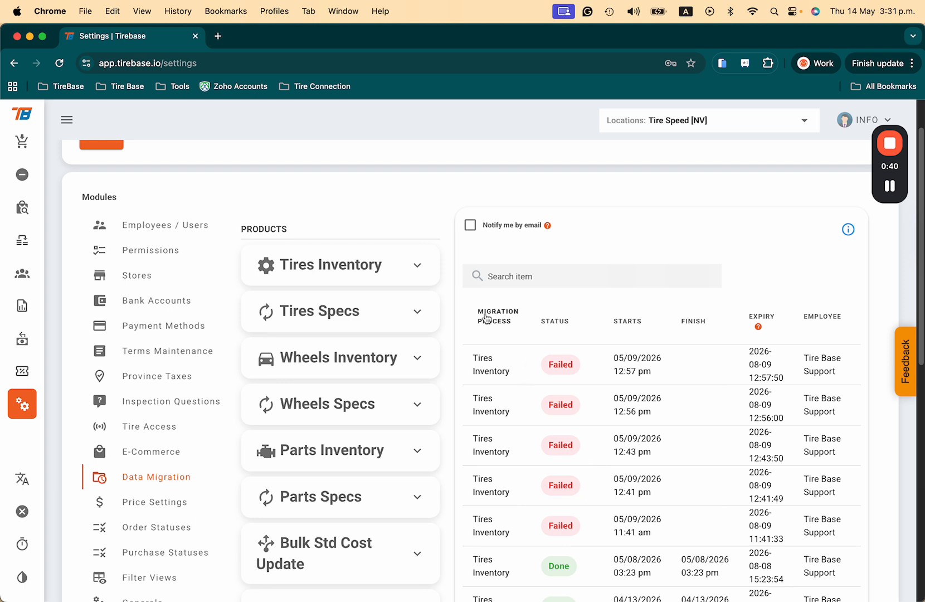
# Look through the product import sections for Tires Inventory, Wheels Inventory and Parts Inventory.
pyautogui.click(420, 270)
pyautogui.click(418, 269)
pyautogui.click(417, 358)
pyautogui.click(418, 358)
pyautogui.scroll(-2, 418, 359)
pyautogui.click(418, 390)
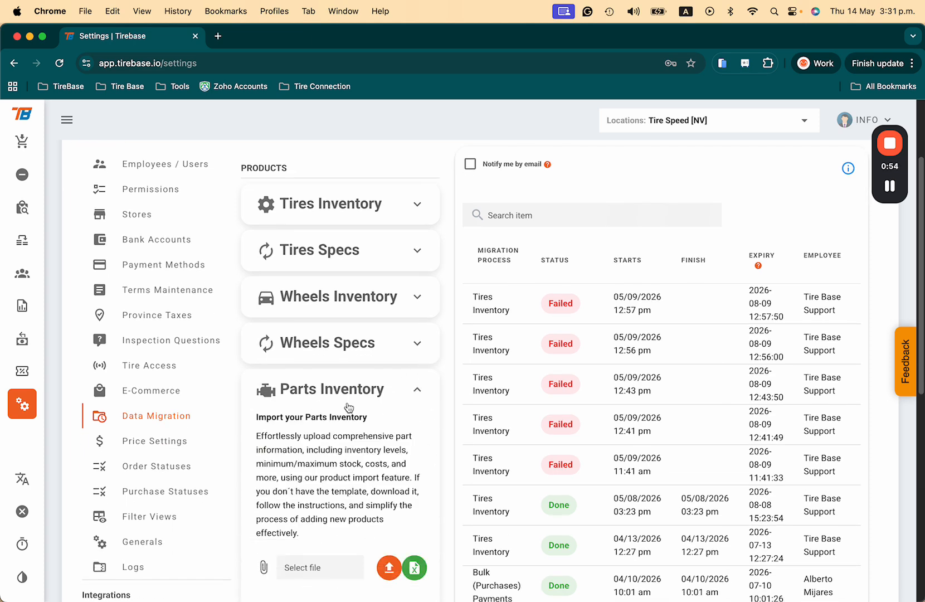
pyautogui.click(417, 389)
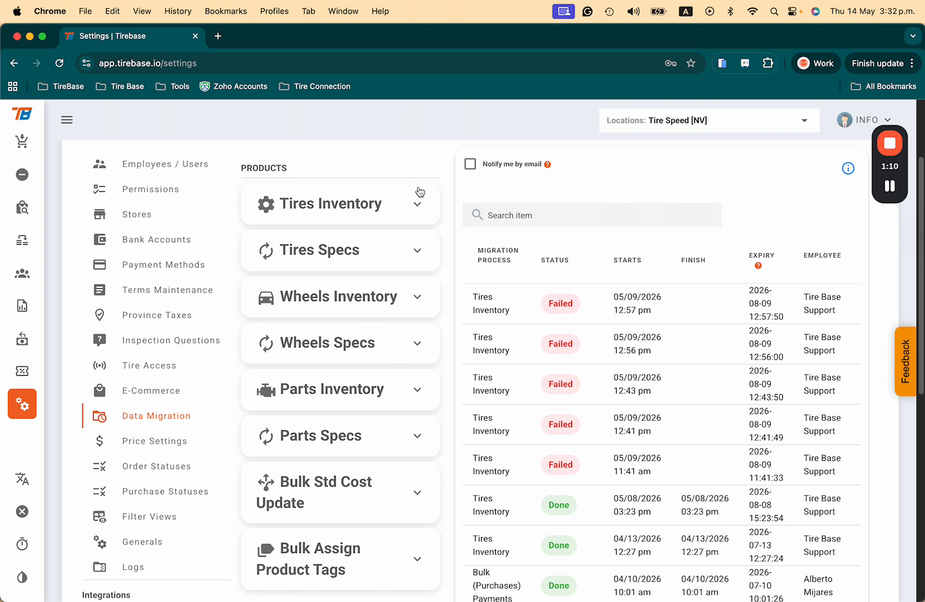
# Download the blank Tires Inventory template to the Desktop as Tires (template) (3) and open it in Excel.
pyautogui.click(418, 204)
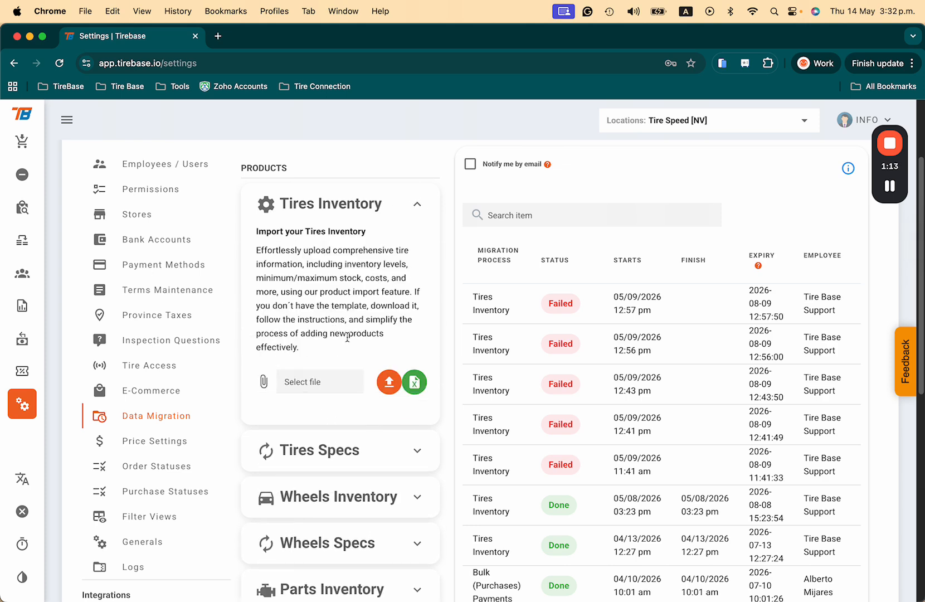
pyautogui.click(414, 387)
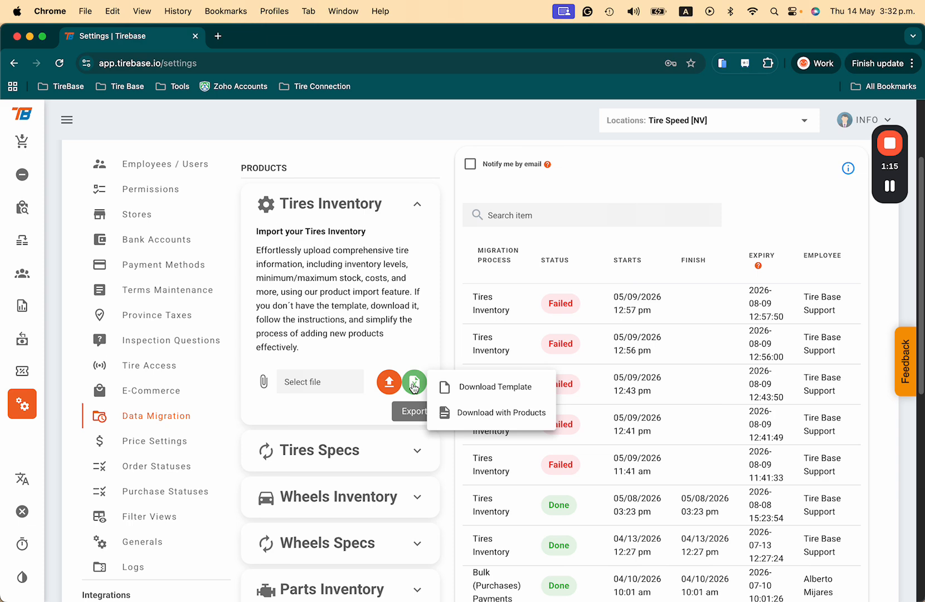
pyautogui.click(508, 389)
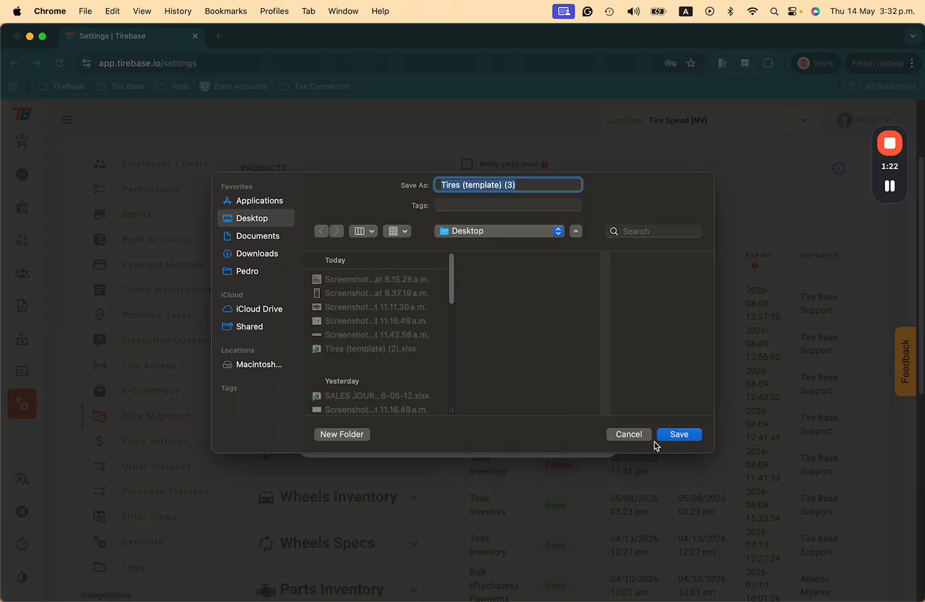
pyautogui.click(680, 440)
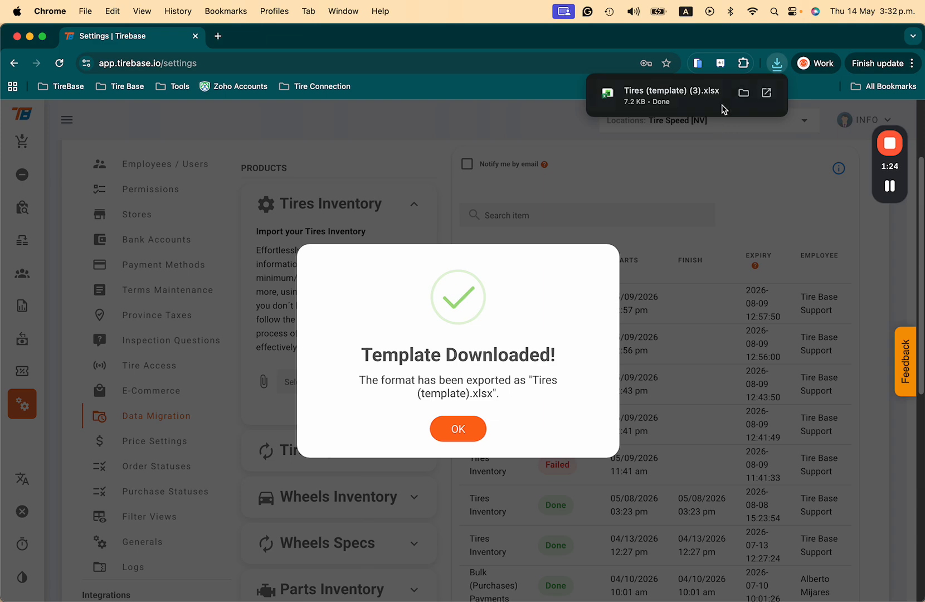
pyautogui.click(766, 92)
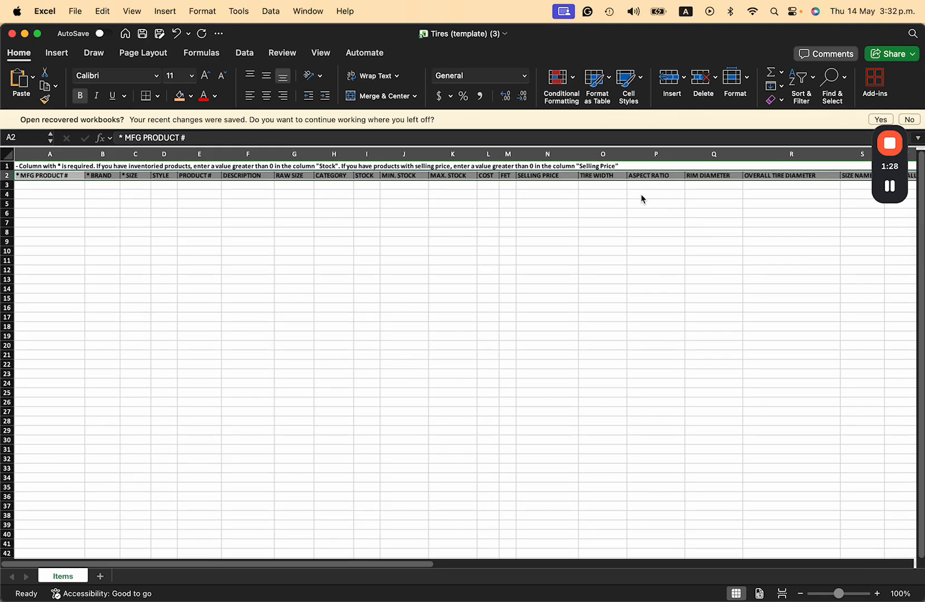
# Fill the MFG PRODUCT # header cell A2 with yellow and select cell A3 below it.
pyautogui.click(235, 261)
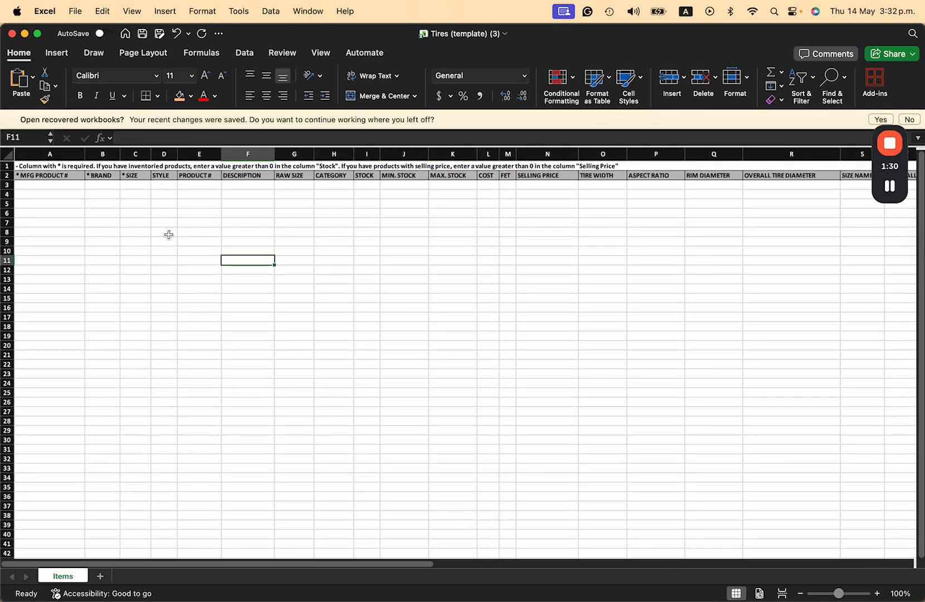
pyautogui.scroll(5, 168, 235)
pyautogui.scroll(8, 204, 234)
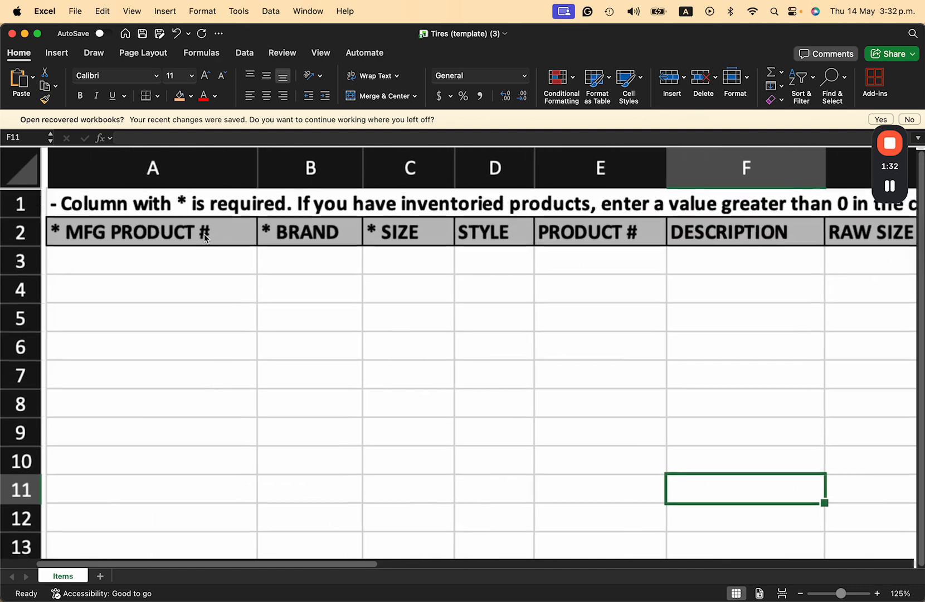
pyautogui.click(146, 228)
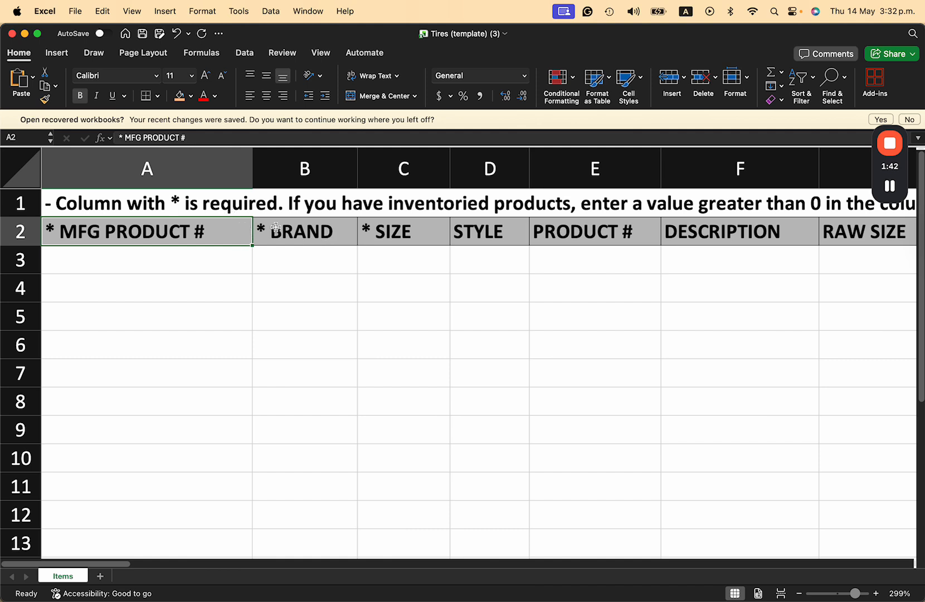
pyautogui.click(191, 96)
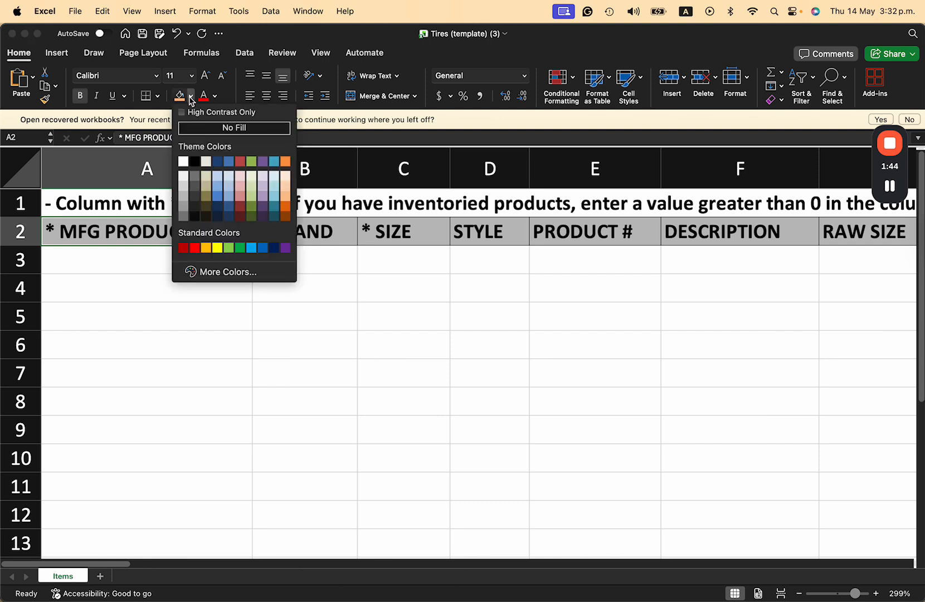
pyautogui.click(218, 247)
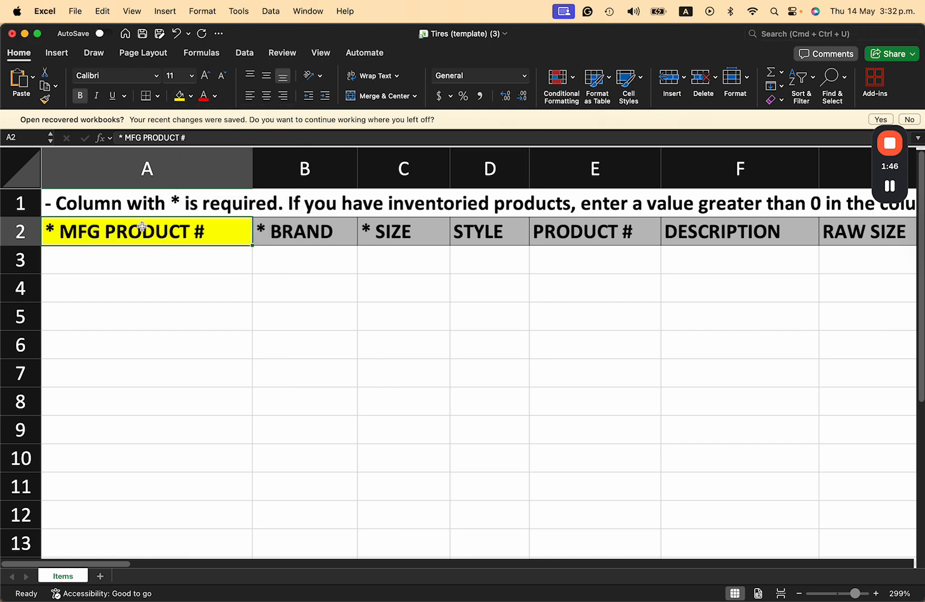
pyautogui.click(140, 263)
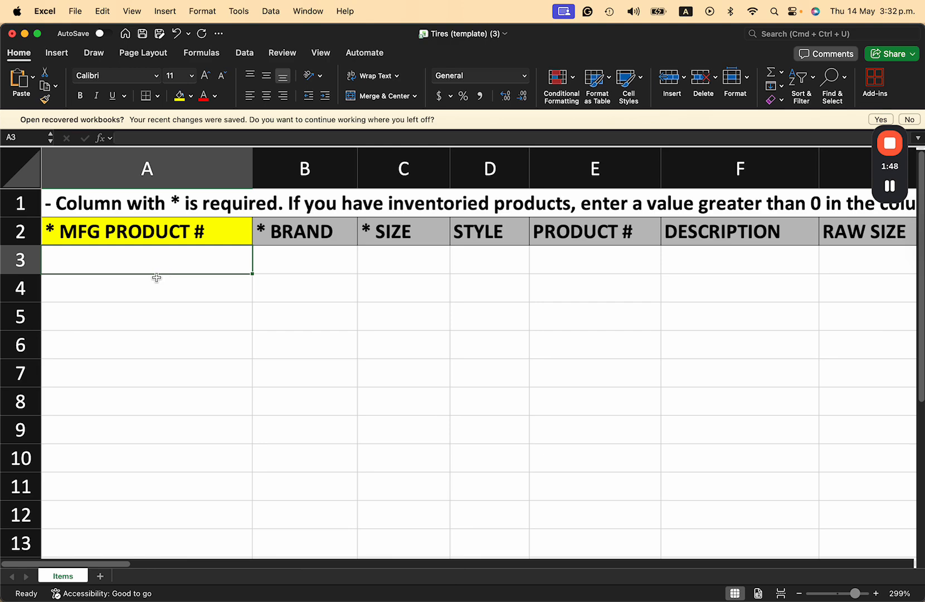
# Return to Tirebase in Chrome, dismiss the download confirmation and search Products & Services for "Ags".
pyautogui.hotkey('ctrl', 'Up')
pyautogui.click(356, 349)
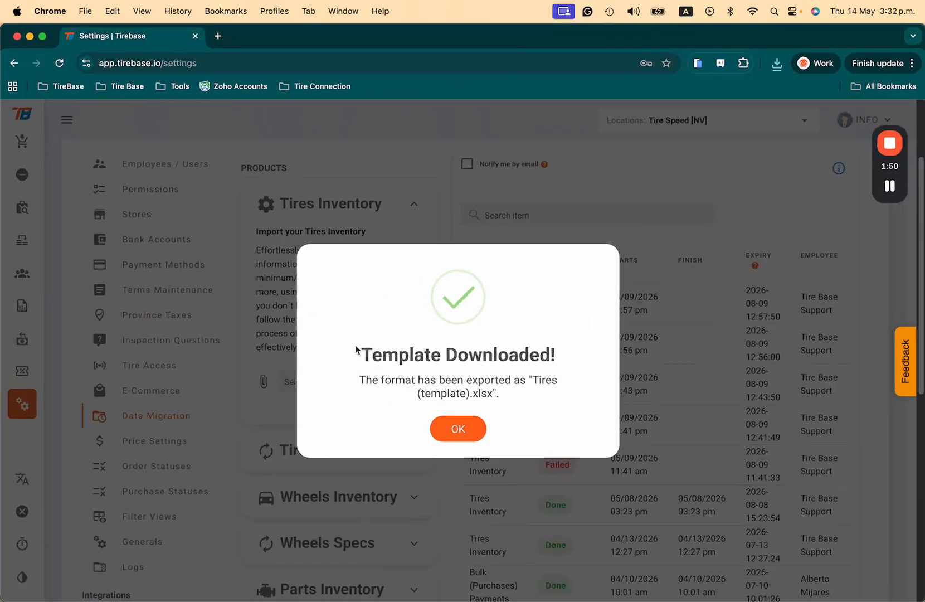
pyautogui.click(450, 427)
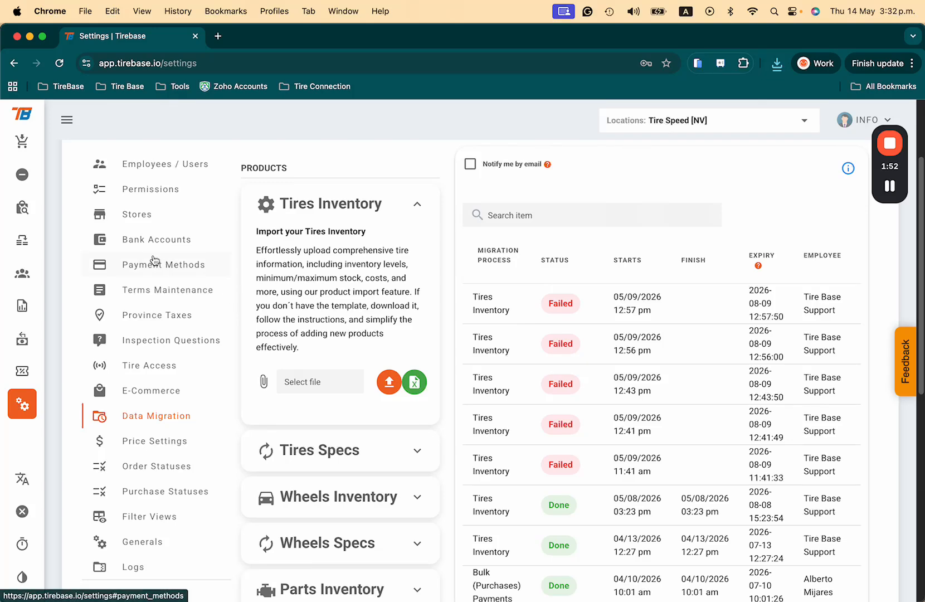
pyautogui.click(29, 213)
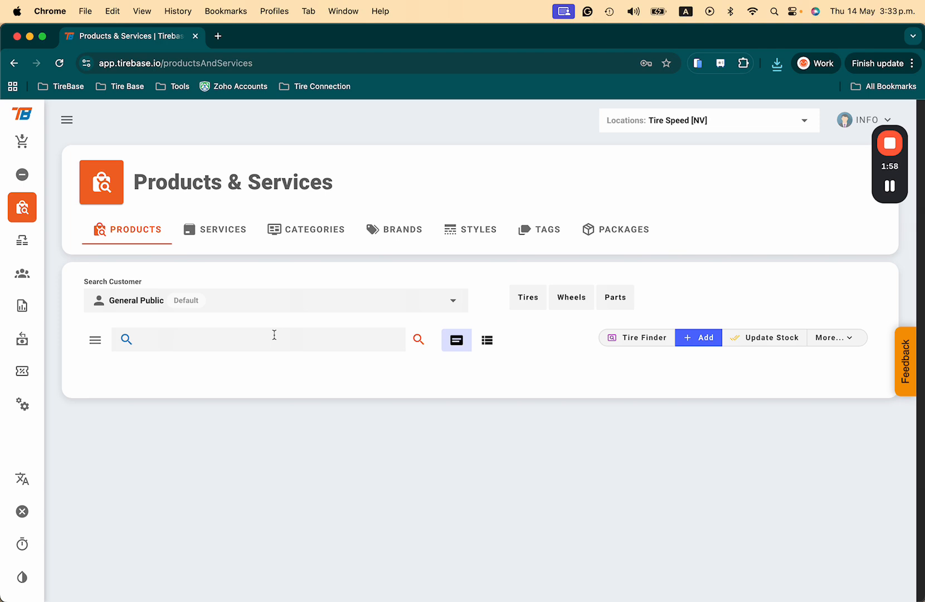
pyautogui.write('Ags')
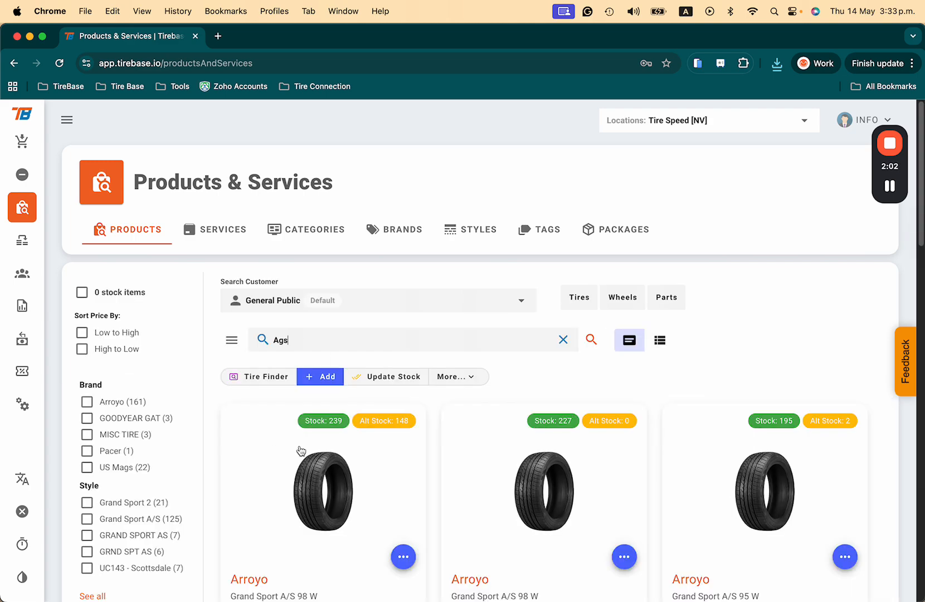
# Copy the first Arroyo tire's MFG number, AGS015, and search the products for it.
pyautogui.scroll(-3, 366, 450)
pyautogui.moveTo(301, 467); pyautogui.dragTo(264, 468)
pyautogui.press('super+c')
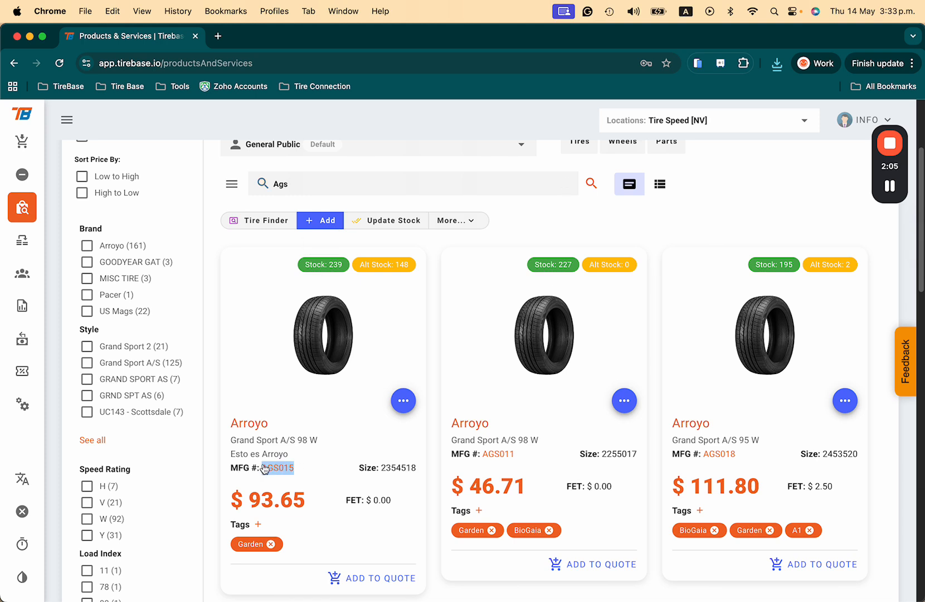
pyautogui.doubleClick(290, 184)
pyautogui.press('super+v')
pyautogui.press('Return')
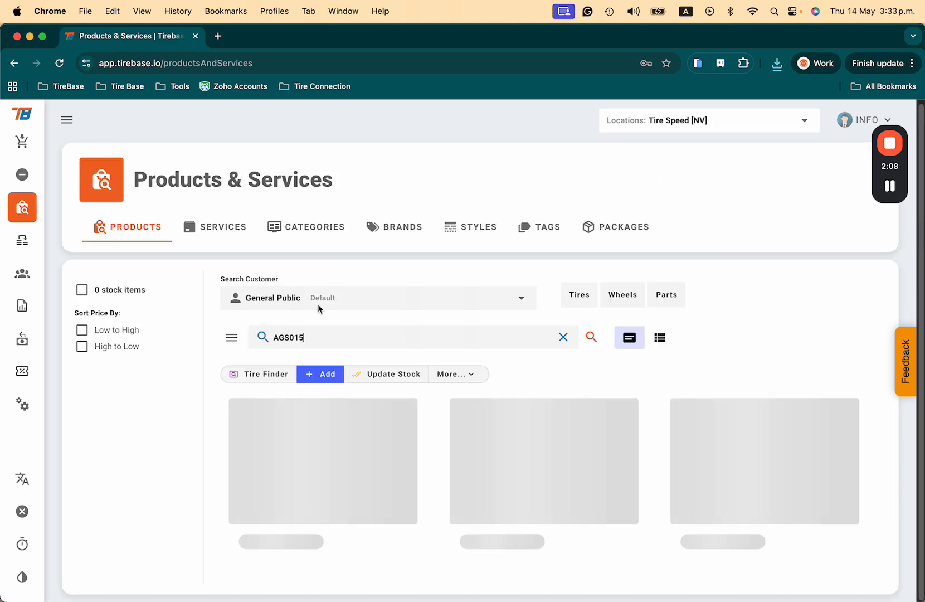
# Copy the MFG number AGS015 from the product card into cell A3 of the Excel template.
pyautogui.moveTo(297, 472); pyautogui.dragTo(265, 474)
pyautogui.press('super+c')
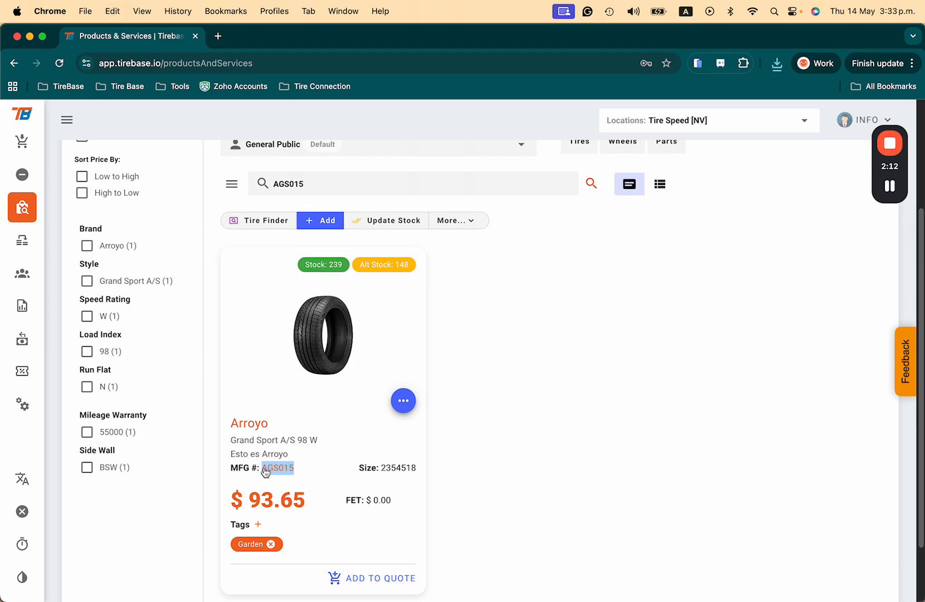
pyautogui.hotkey('ctrl', 'Up')
pyautogui.click(234, 323)
pyautogui.press('super+v')
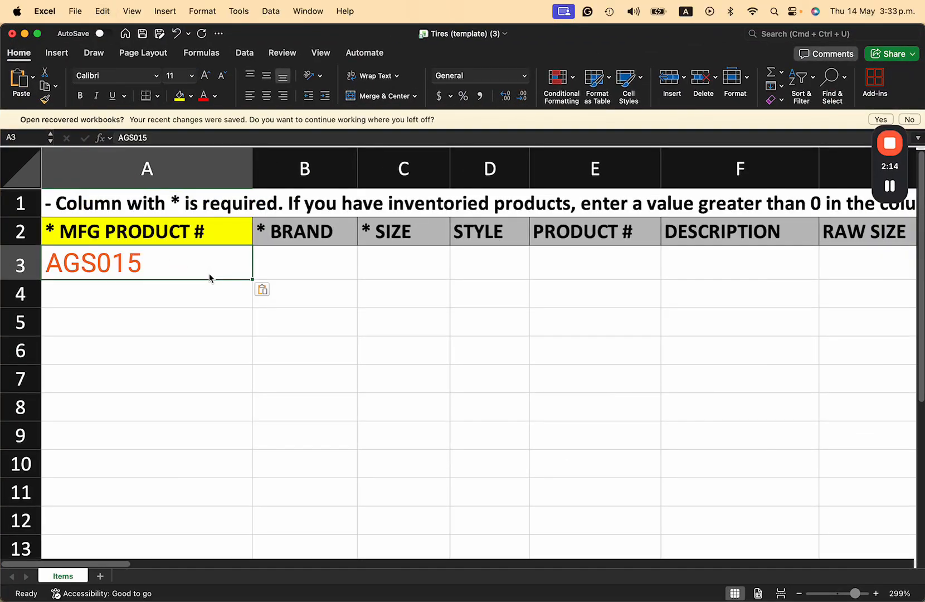
# Copy the brand Arroyo from the Tirebase product card into cell B3 of the template and widen column B to fit it.
pyautogui.click(301, 260)
pyautogui.hotkey('ctrl', 'Up')
pyautogui.click(285, 313)
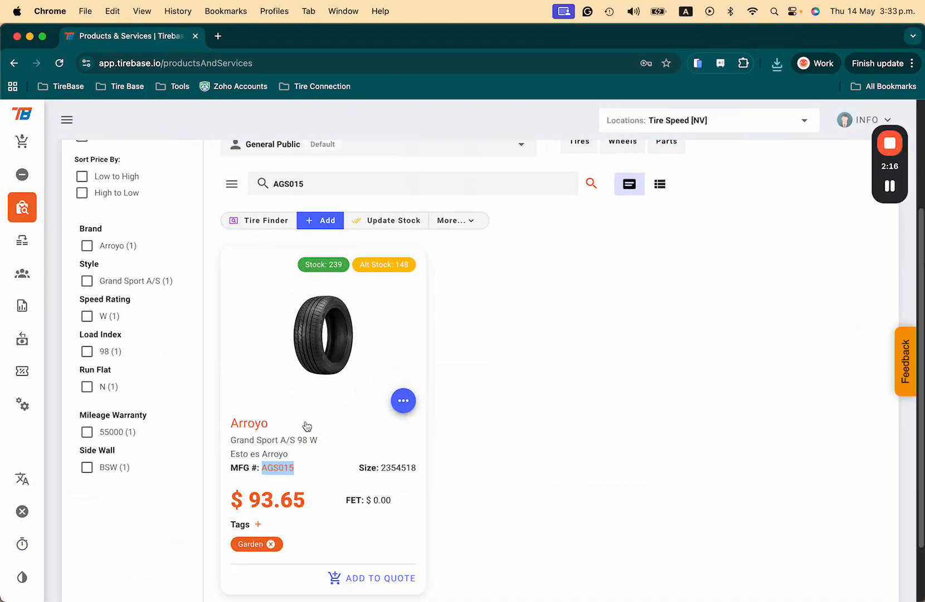
pyautogui.moveTo(277, 429); pyautogui.dragTo(230, 424)
pyautogui.press('super+c')
pyautogui.hotkey('ctrl', 'Up')
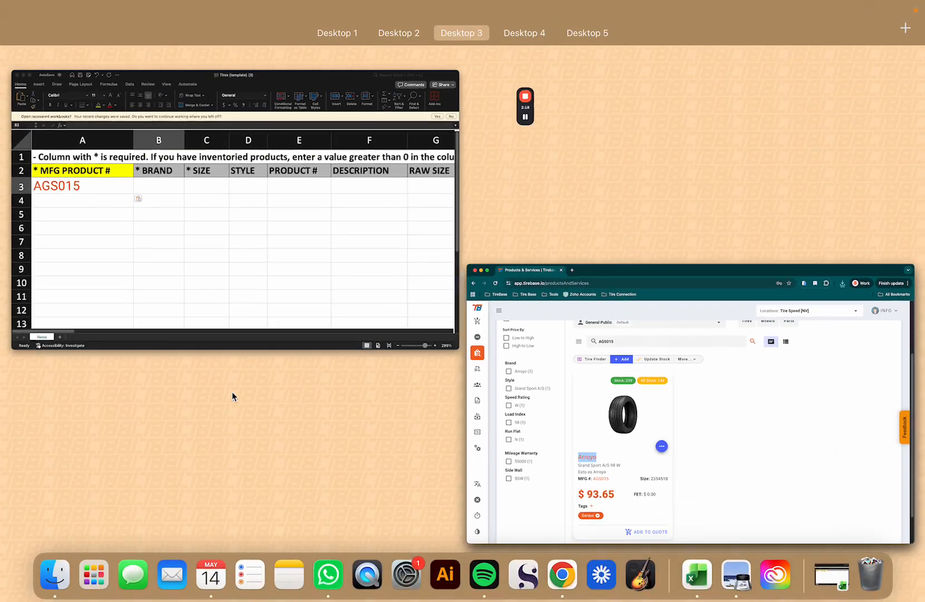
pyautogui.click(222, 238)
pyautogui.press('super+v')
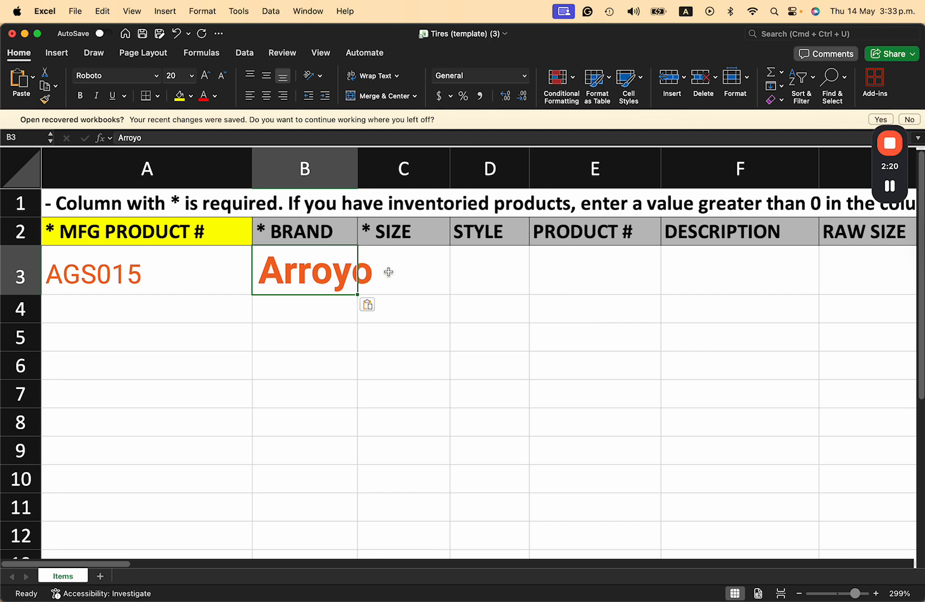
pyautogui.click(384, 270)
pyautogui.moveTo(357, 178); pyautogui.dragTo(382, 179)
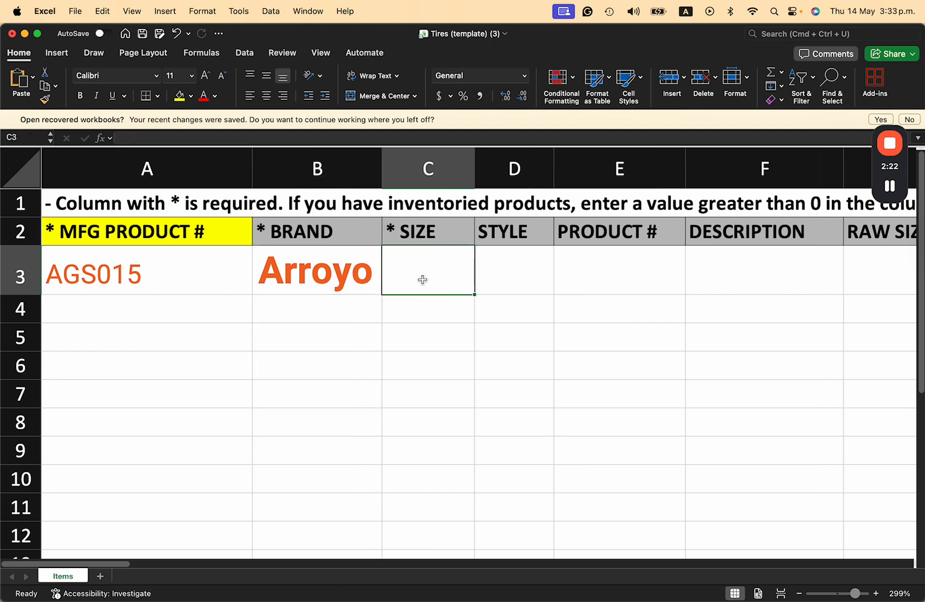
# Copy the size 2354518 from the Tirebase product card into cell C3 of the Excel template.
pyautogui.hotkey('ctrl', 'Up')
pyautogui.click(249, 279)
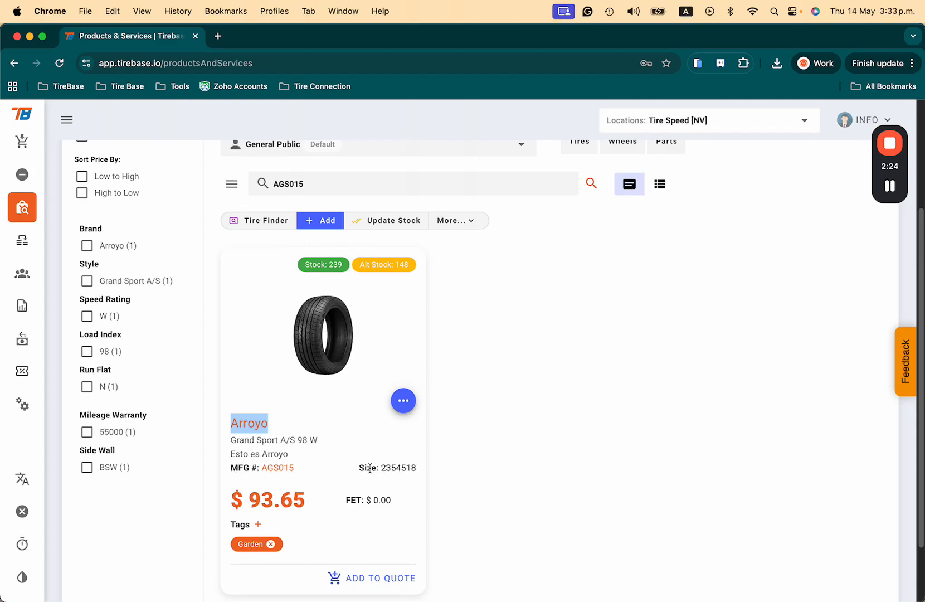
pyautogui.moveTo(381, 468); pyautogui.dragTo(413, 470)
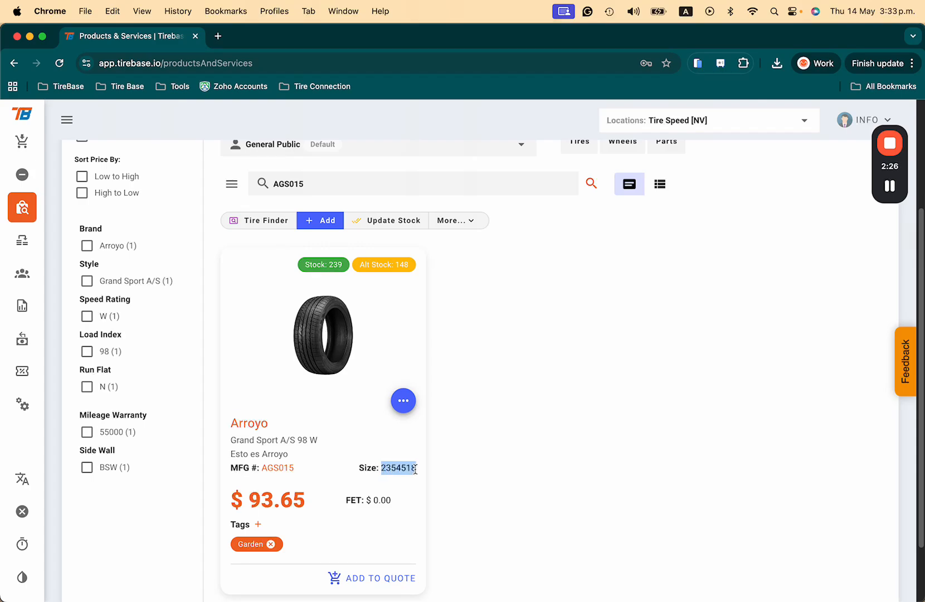
pyautogui.hotkey('ctrl', 'Up')
pyautogui.click(339, 241)
pyautogui.doubleClick(427, 281)
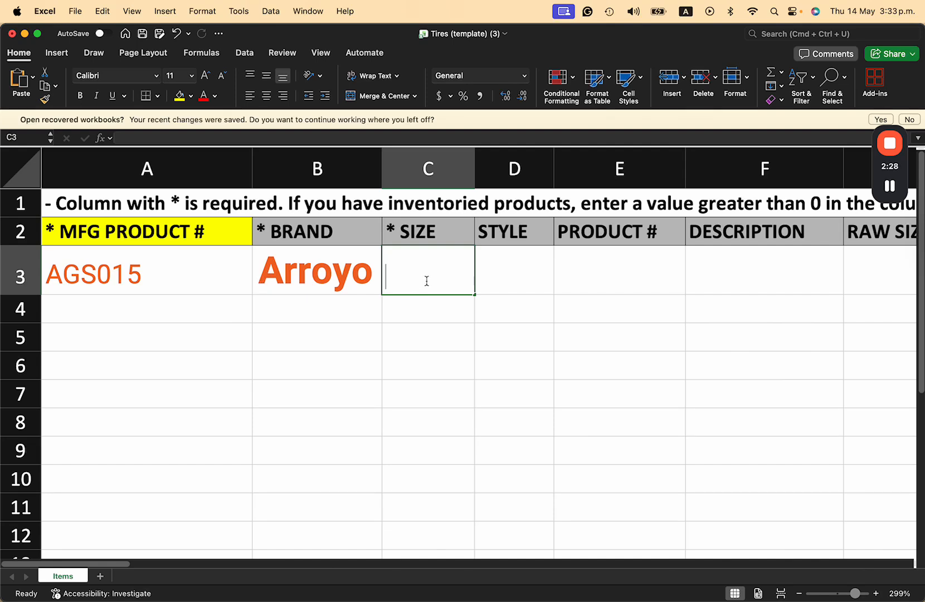
pyautogui.press('super+v')
# Reformat the size in C3 as 235/45R18 and widen column C to fit it.
pyautogui.click(415, 274)
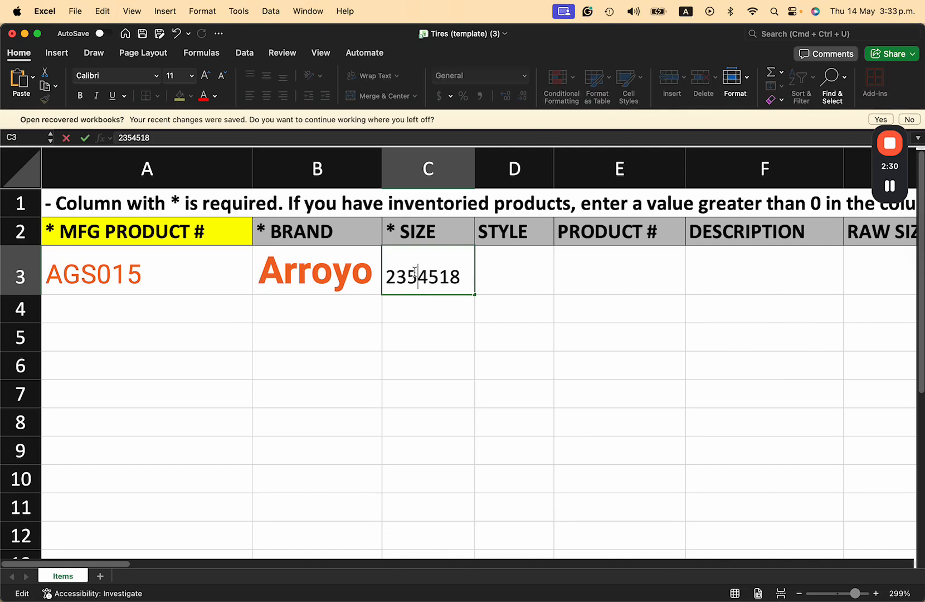
pyautogui.write('/')
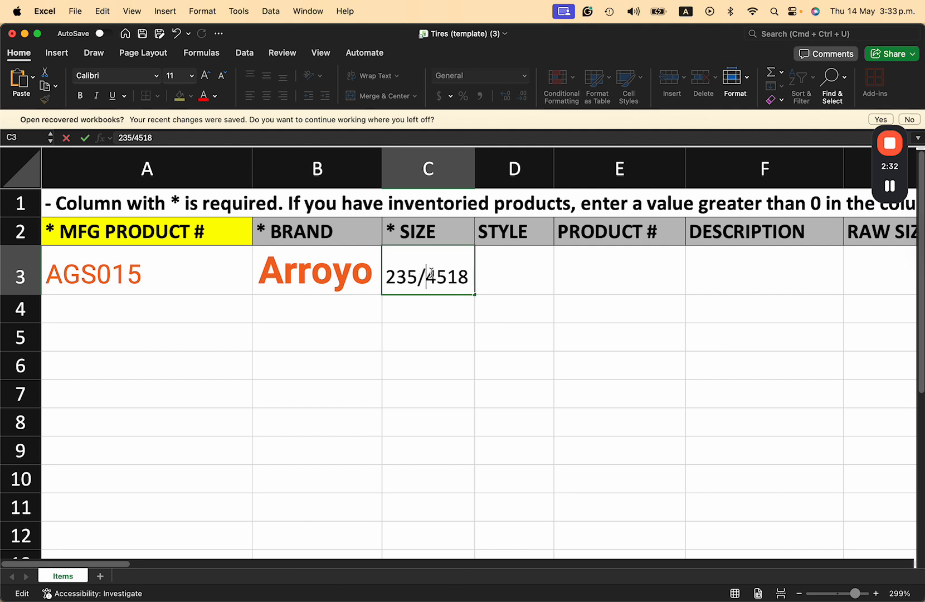
pyautogui.click(453, 277)
pyautogui.write('R')
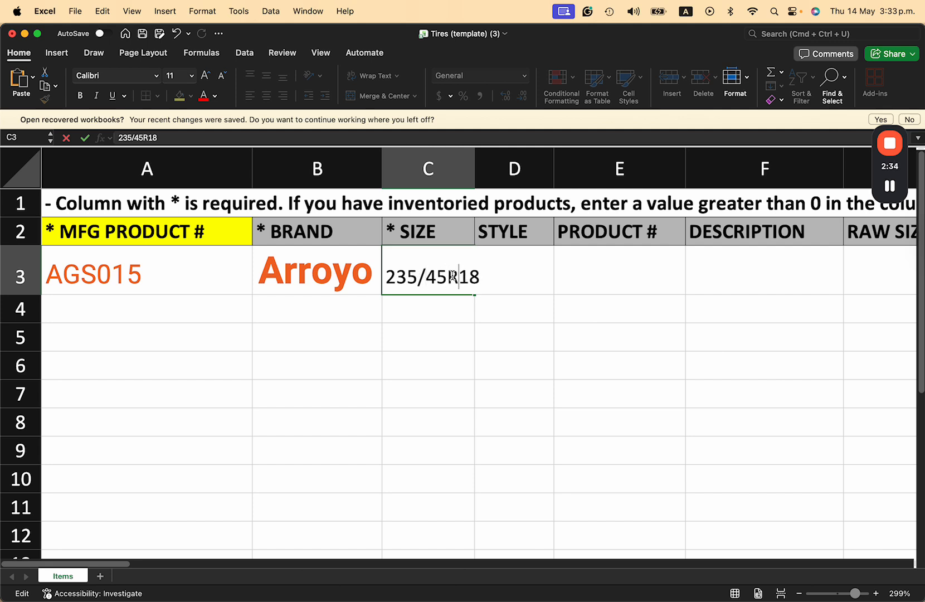
pyautogui.click(511, 354)
pyautogui.moveTo(476, 168); pyautogui.dragTo(521, 167)
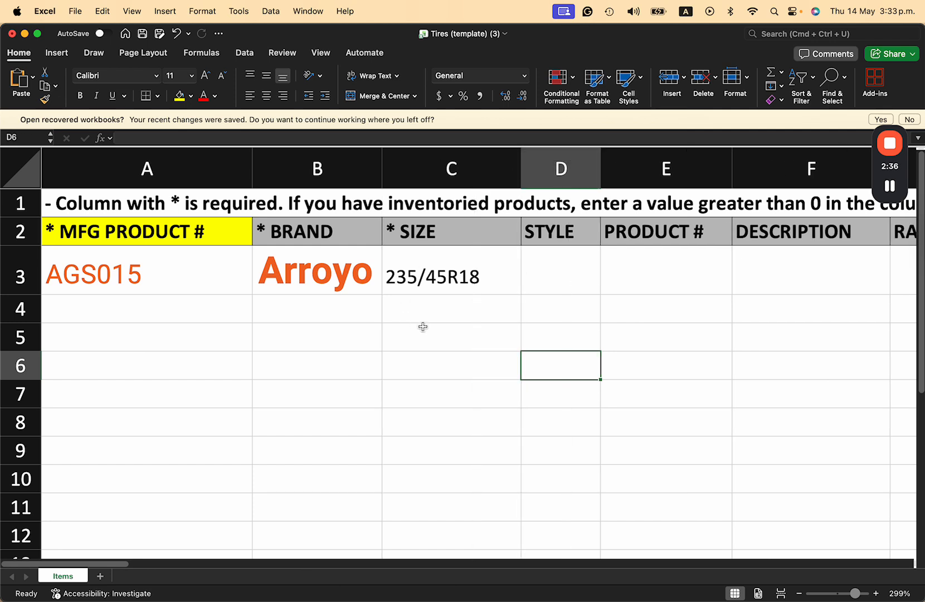
# Fill the SIZE and BRAND header cells in row 2 with yellow.
pyautogui.click(422, 236)
pyautogui.click(179, 95)
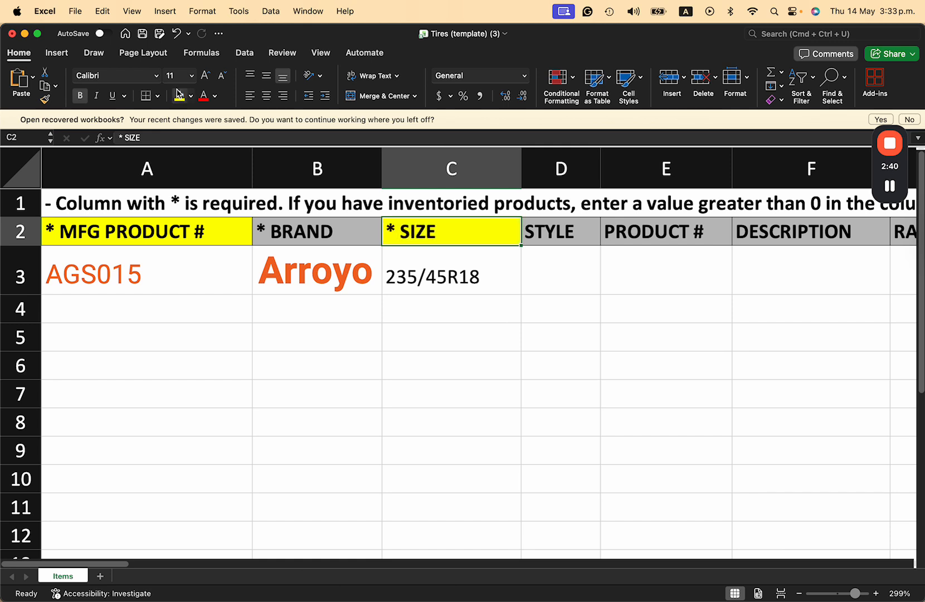
pyautogui.click(283, 228)
pyautogui.click(179, 96)
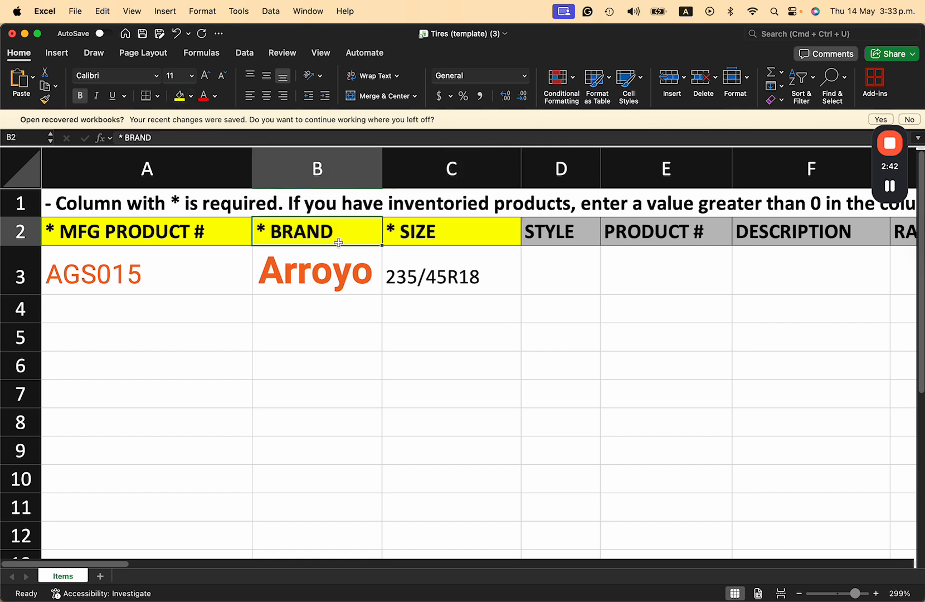
# Cut the brand Arroyo out of cell B3 and paste it back into the same cell.
pyautogui.doubleClick(316, 273)
pyautogui.moveTo(371, 273); pyautogui.dragTo(238, 272)
pyautogui.press('super+x')
pyautogui.doubleClick(251, 346)
pyautogui.doubleClick(285, 287)
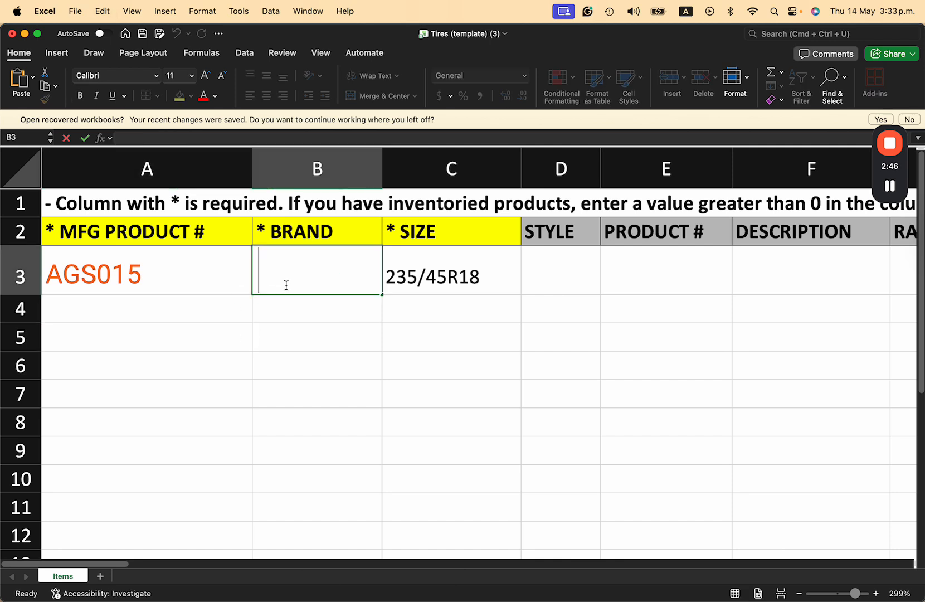
pyautogui.press('super+v')
pyautogui.click(228, 342)
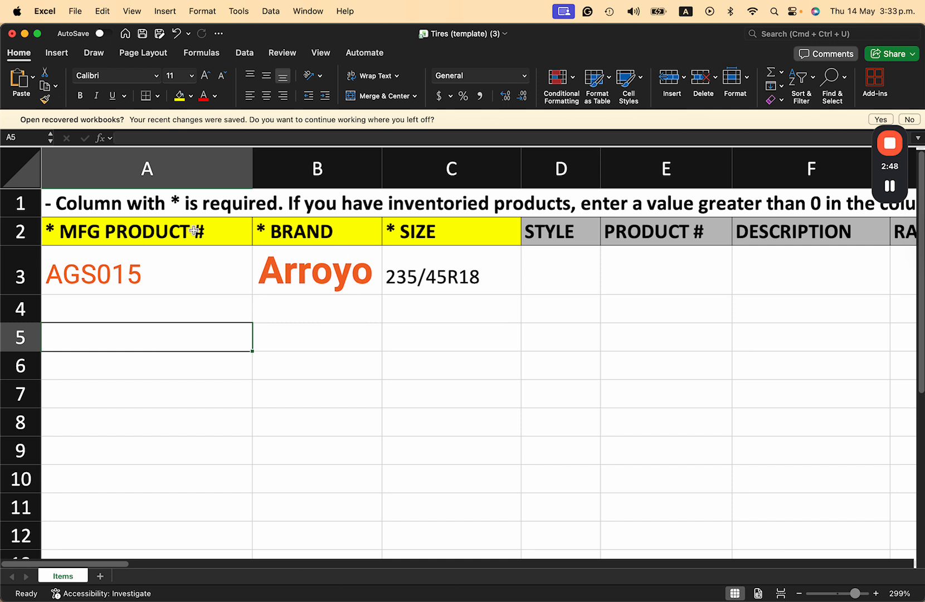
# Review the MFG number, brand and size entries in row 3 and examine the template's remaining columns.
pyautogui.click(145, 272)
pyautogui.click(334, 284)
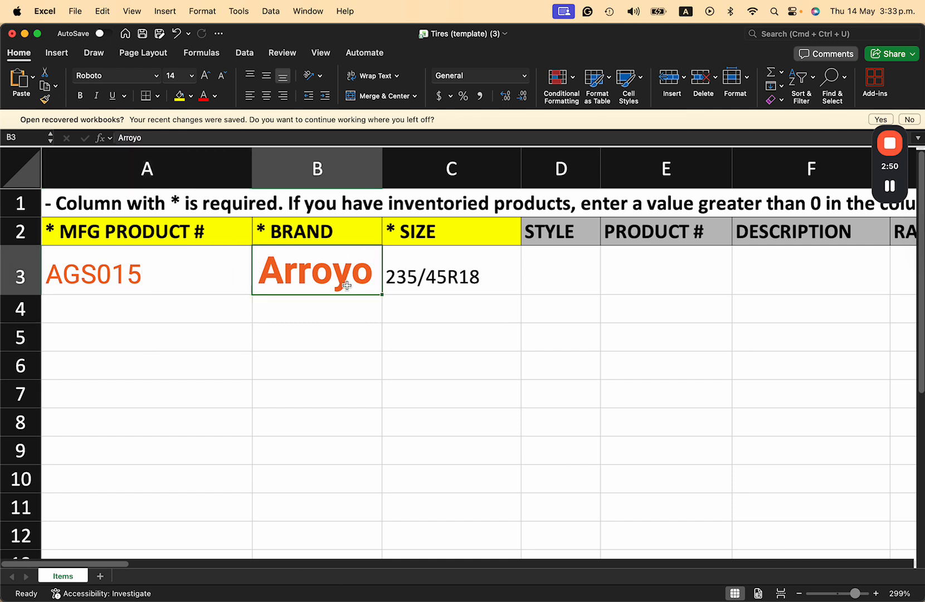
pyautogui.click(413, 277)
pyautogui.hscroll(5, 549, 299)
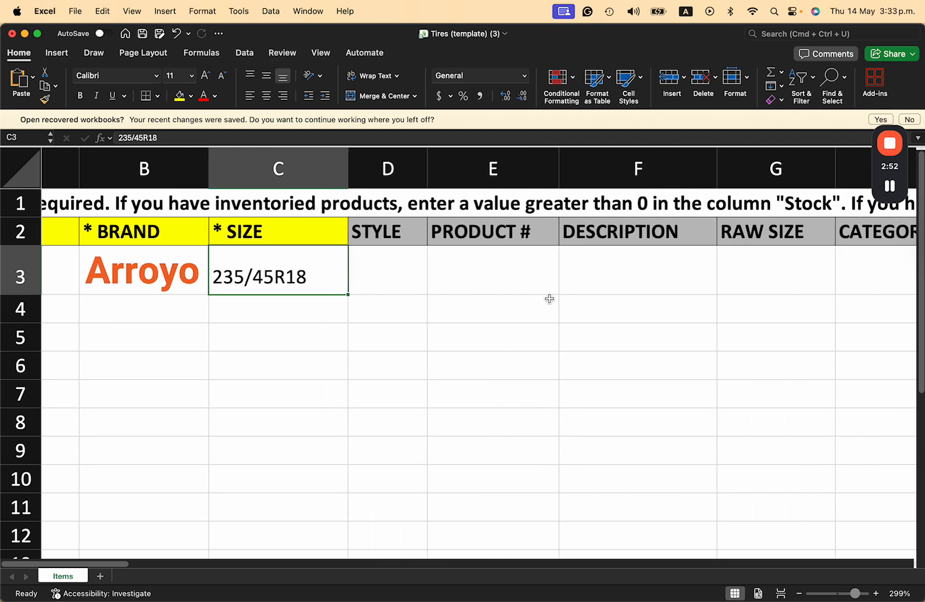
pyautogui.hscroll(3, 549, 298)
pyautogui.hscroll(-8, 549, 298)
pyautogui.hscroll(5, 549, 299)
pyautogui.hscroll(2, 549, 299)
pyautogui.hscroll(-5, 549, 299)
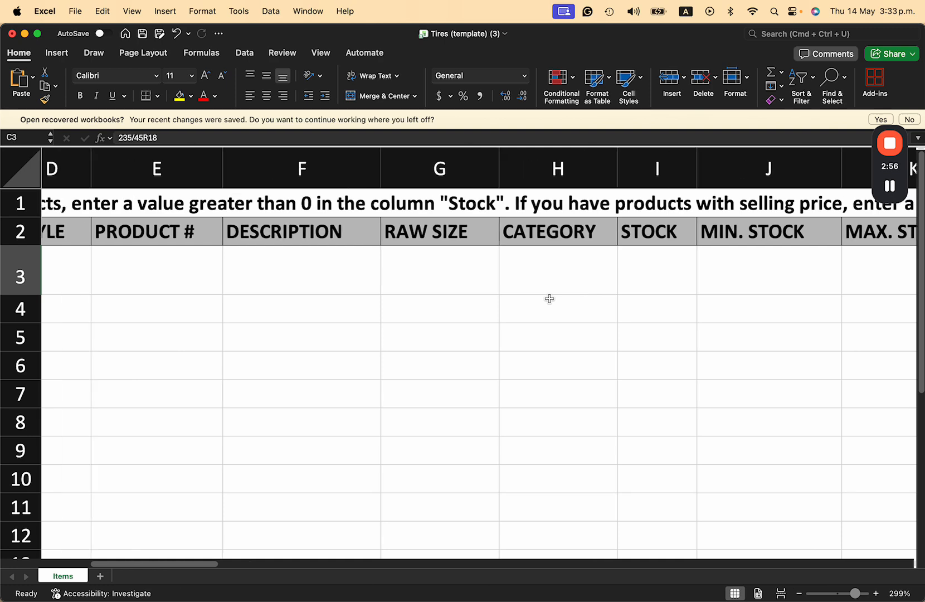
pyautogui.hscroll(5, 548, 298)
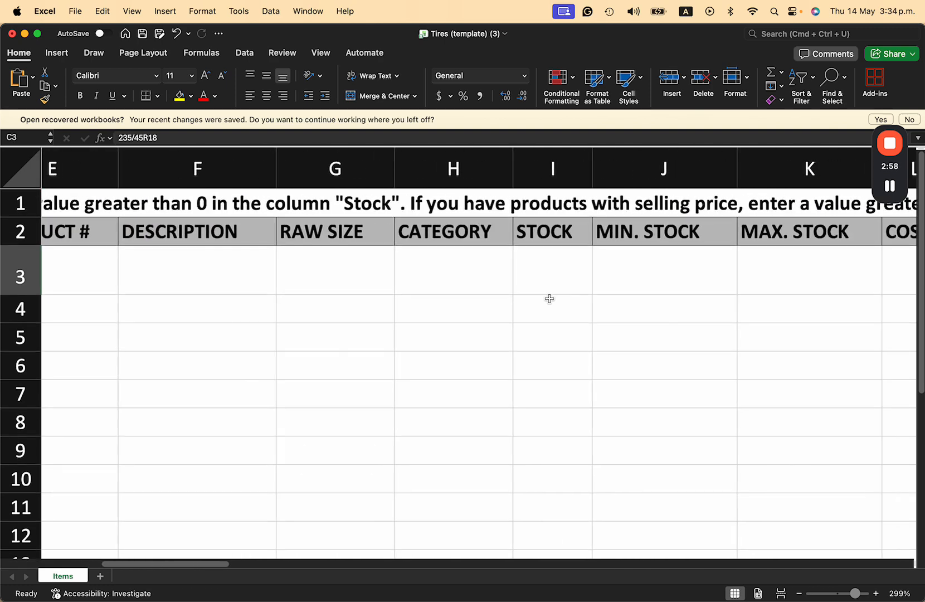
# Fill the STOCK header cell with light orange and enter 12 as the stock in I3.
pyautogui.click(508, 233)
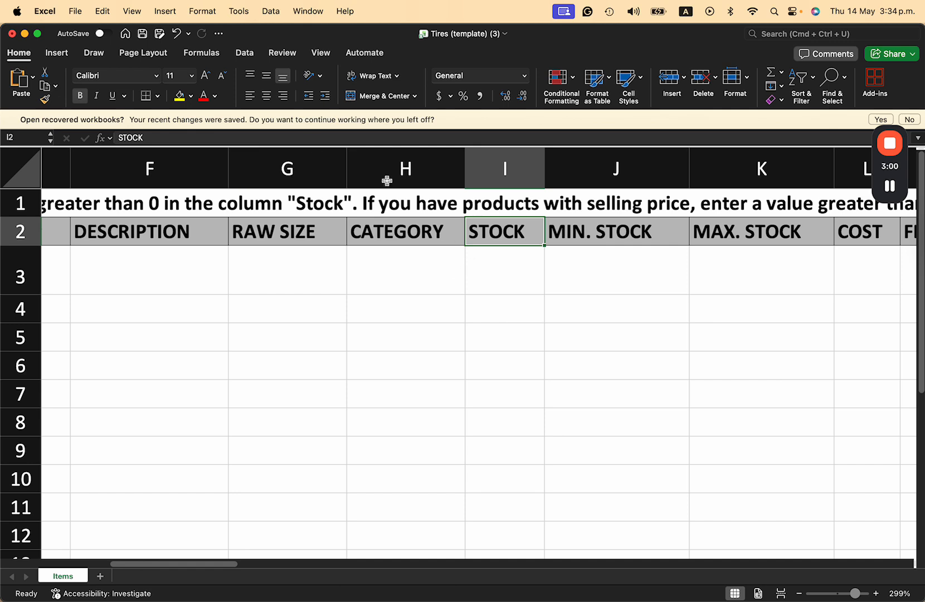
pyautogui.click(191, 96)
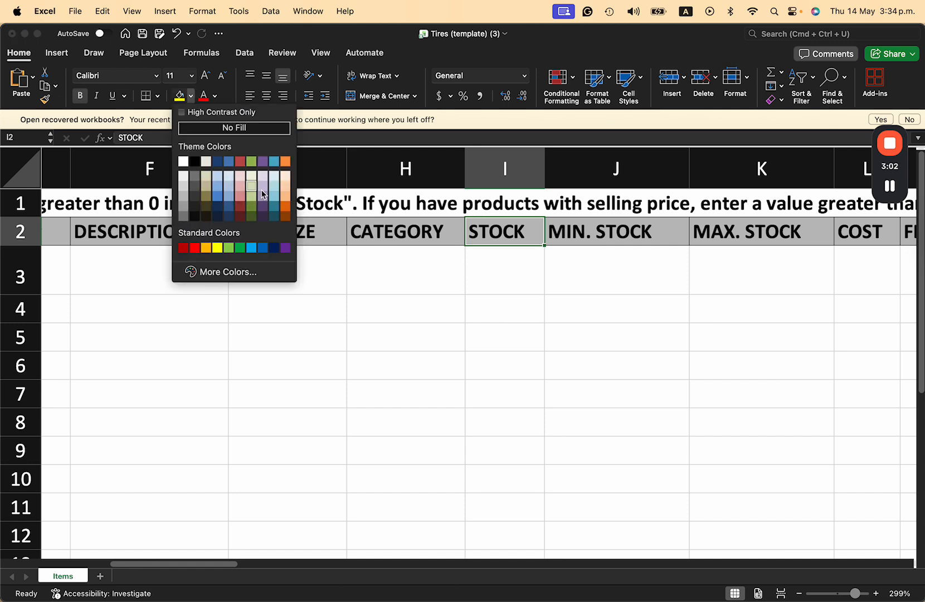
pyautogui.click(286, 195)
pyautogui.click(497, 266)
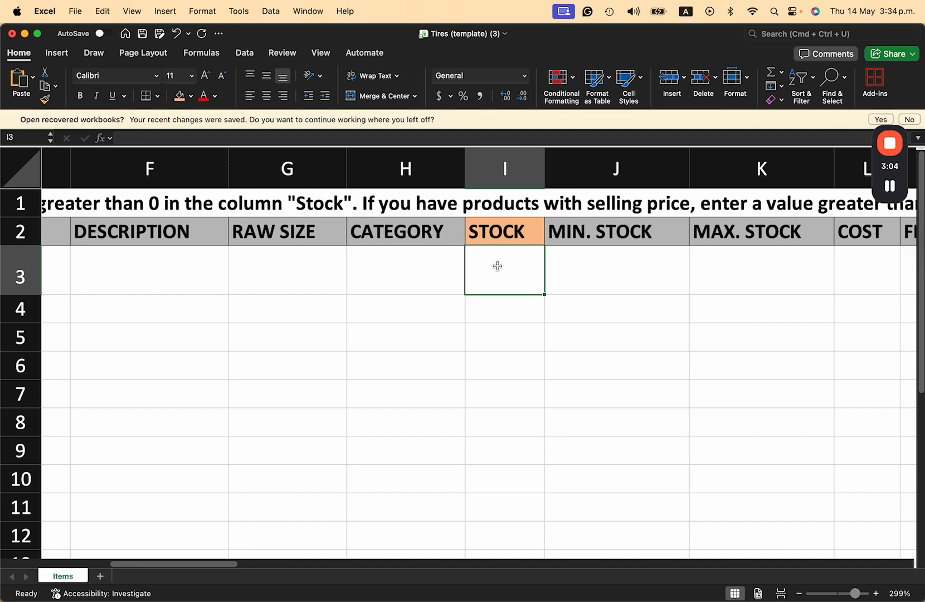
pyautogui.write('12')
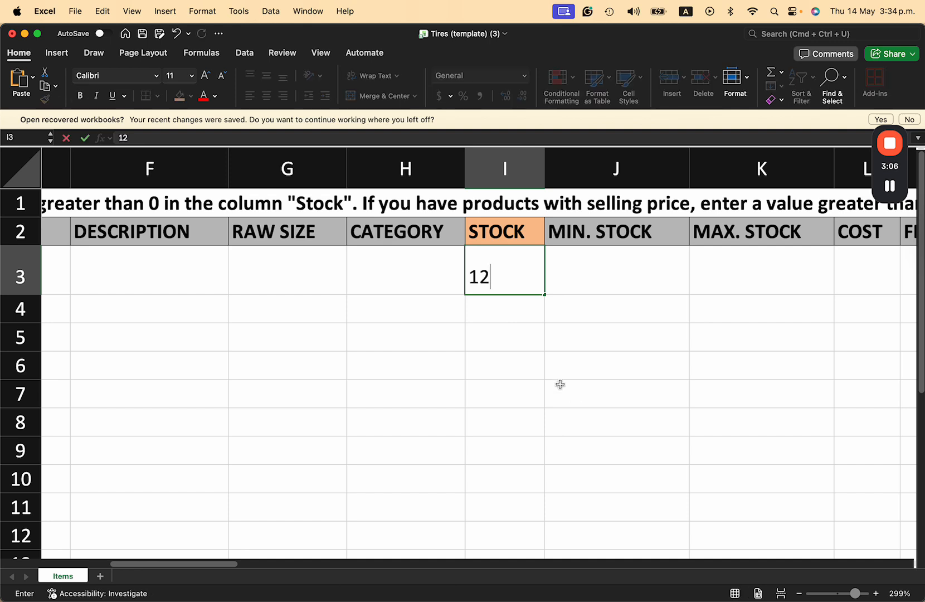
# Fill the COST header cell with the same light orange and enter 48.50 as the cost in L3.
pyautogui.click(847, 264)
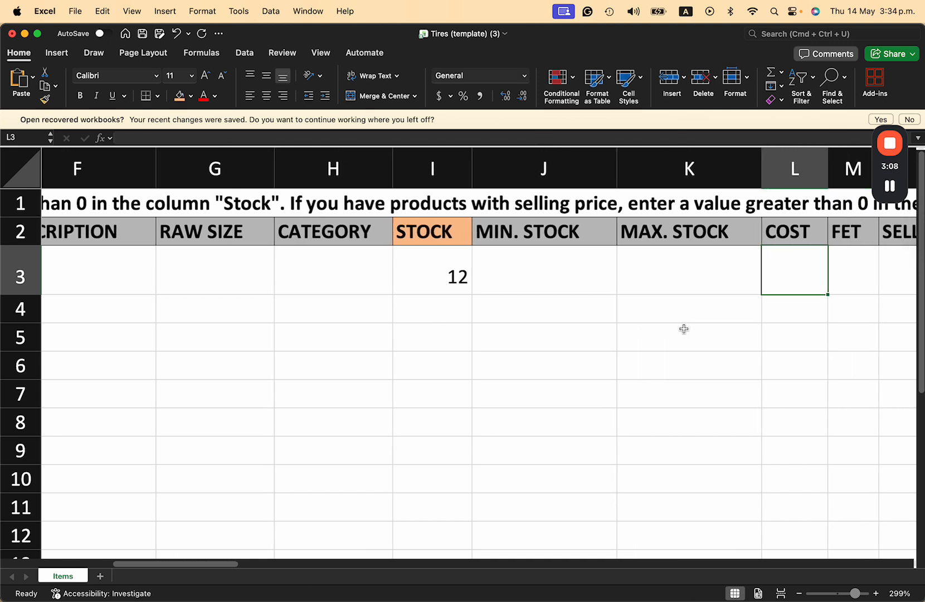
pyautogui.click(794, 231)
pyautogui.click(178, 97)
pyautogui.click(767, 278)
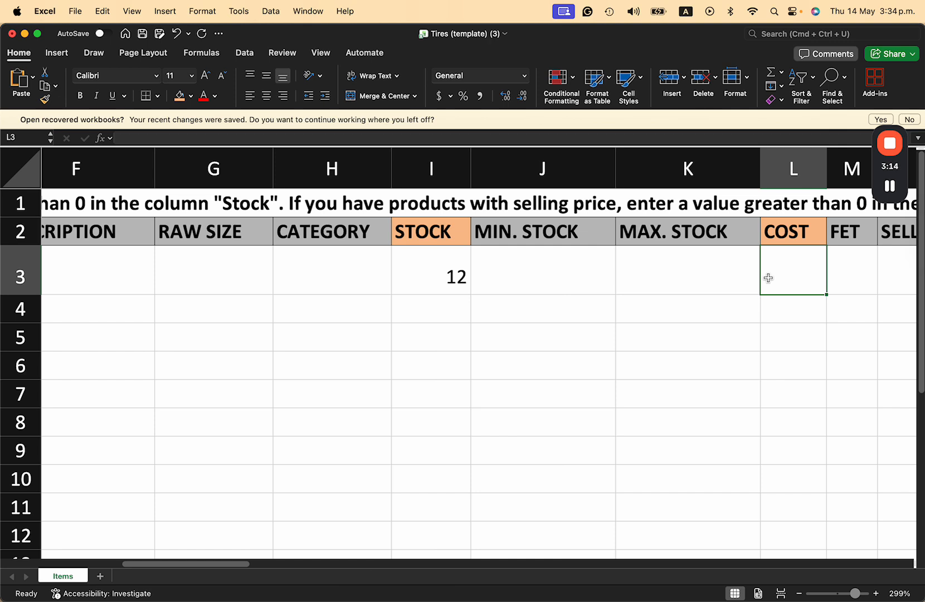
pyautogui.write('48/')
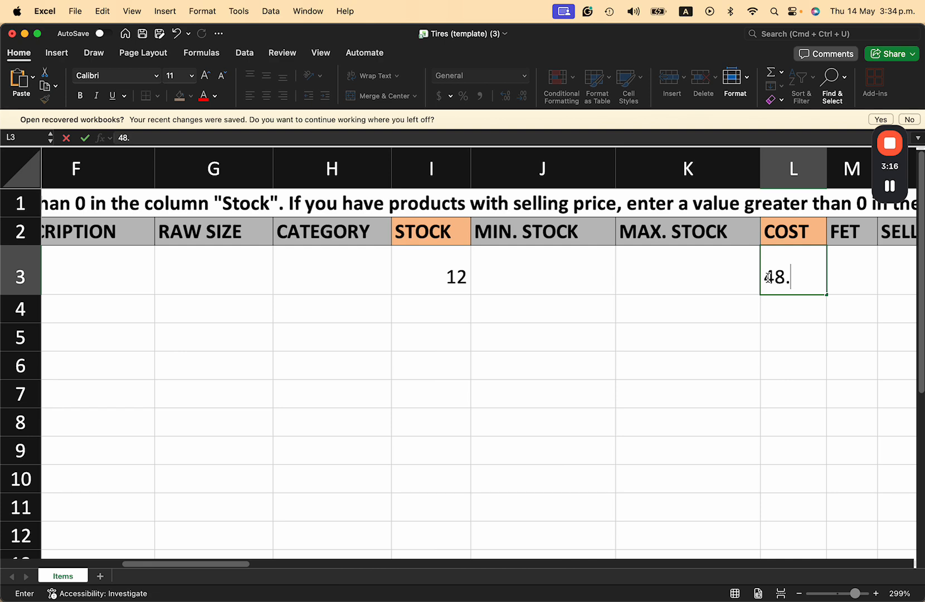
pyautogui.write('50')
pyautogui.click(659, 353)
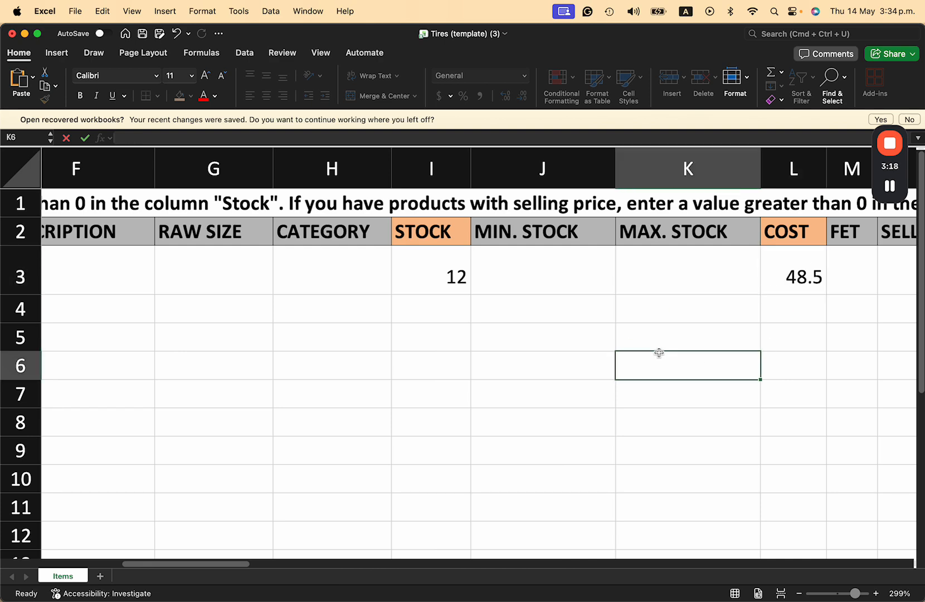
# Look over all the template's columns and save the workbook.
pyautogui.scroll(-5, 658, 352)
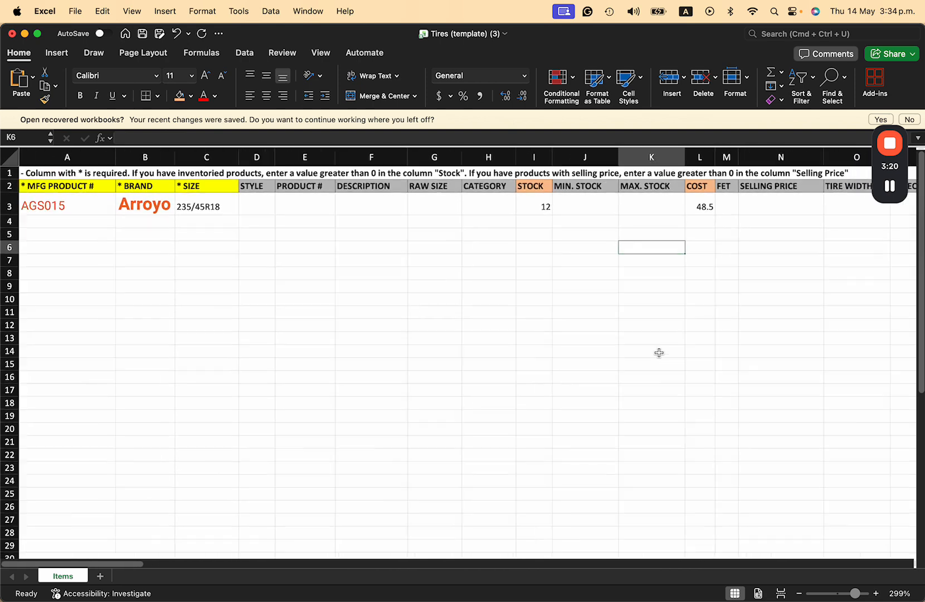
pyautogui.hscroll(15, 658, 353)
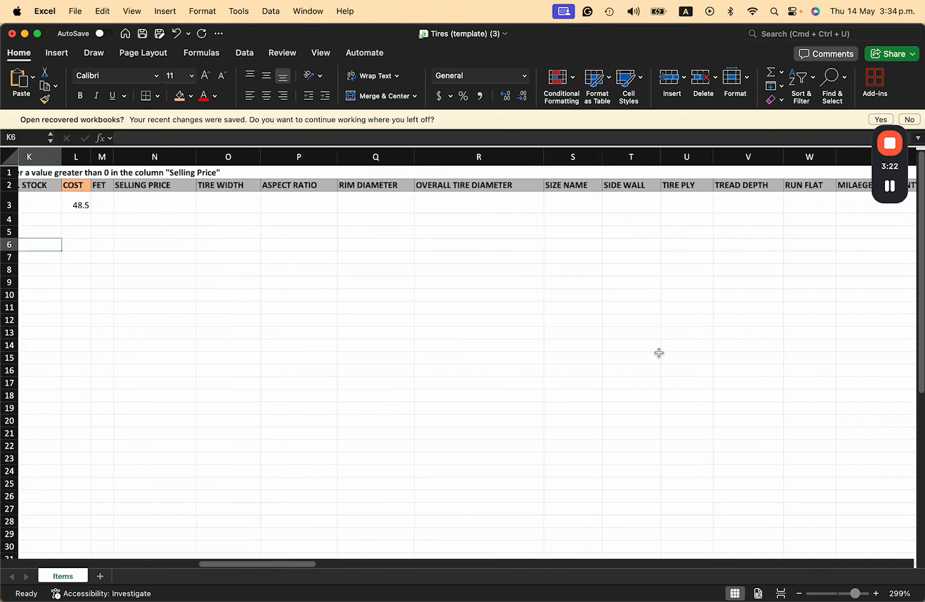
pyautogui.hscroll(-20, 658, 353)
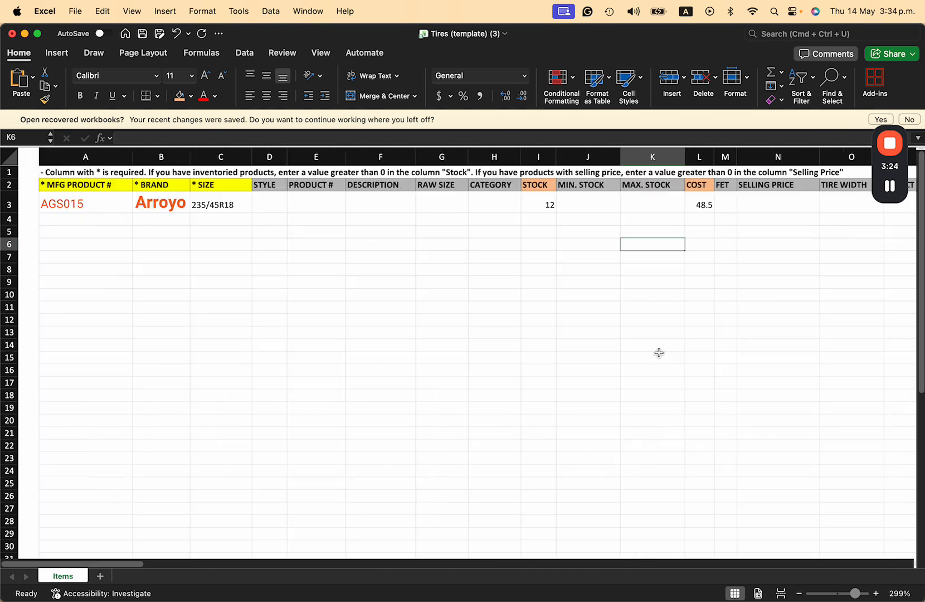
pyautogui.hscroll(2, 52, 191)
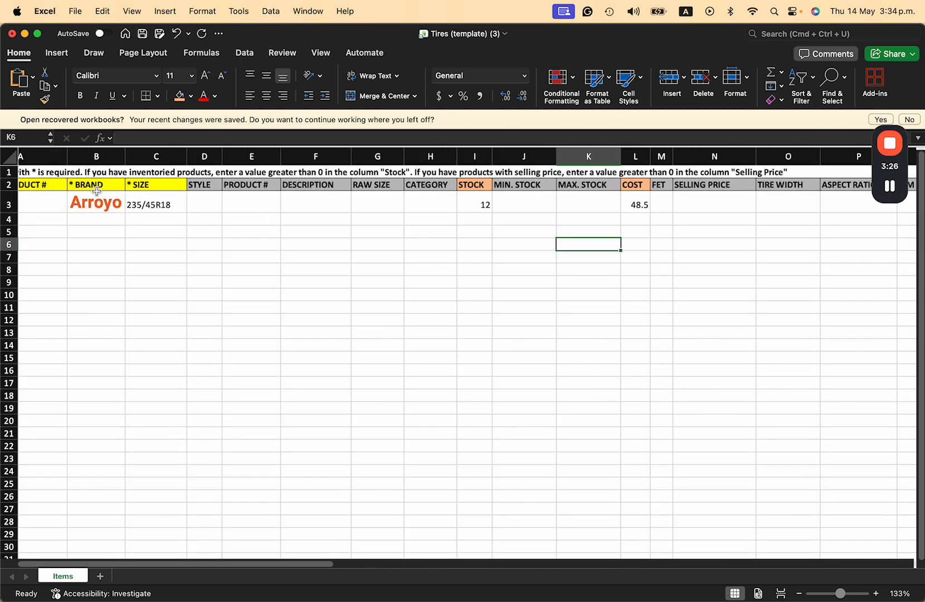
pyautogui.hscroll(-2, 96, 191)
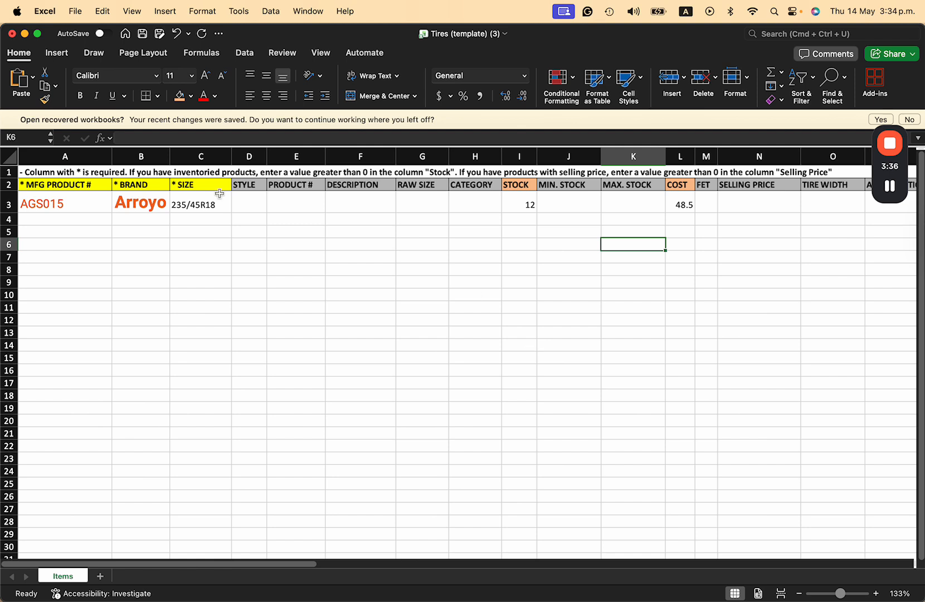
pyautogui.click(142, 34)
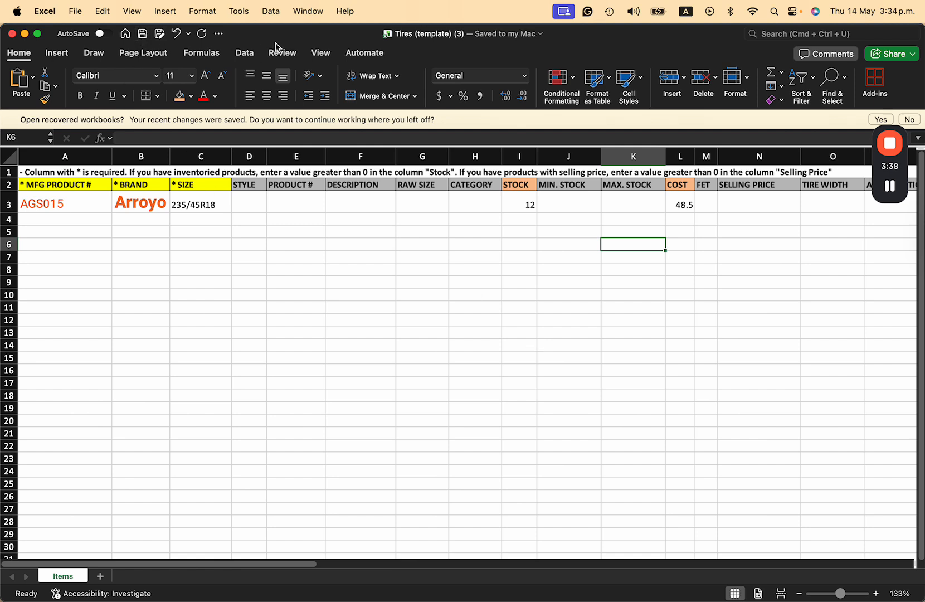
pyautogui.hotkey('ctrl', 'Up')
pyautogui.click(361, 284)
pyautogui.moveTo(333, 272)
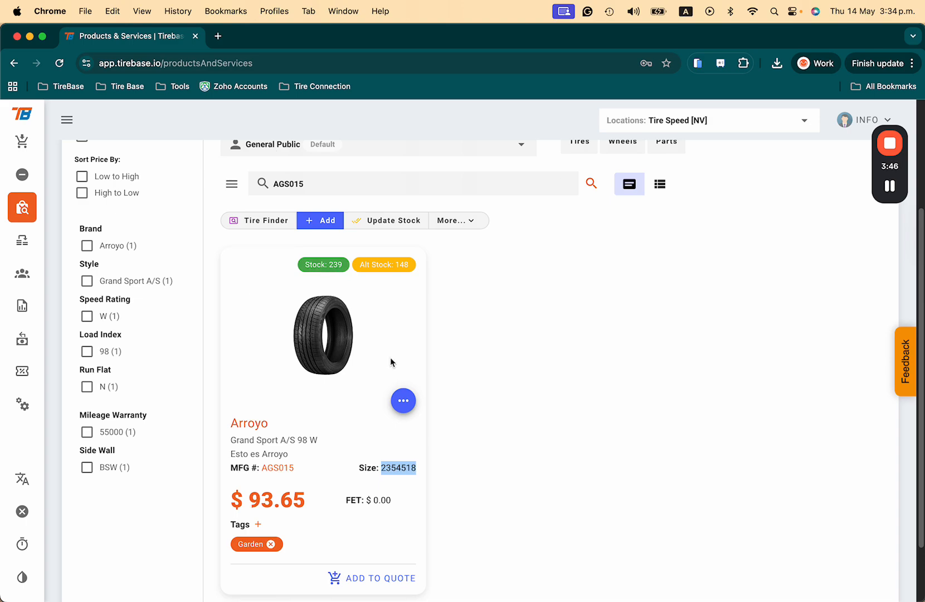
pyautogui.hotkey('ctrl', 'Up')
pyautogui.click(371, 235)
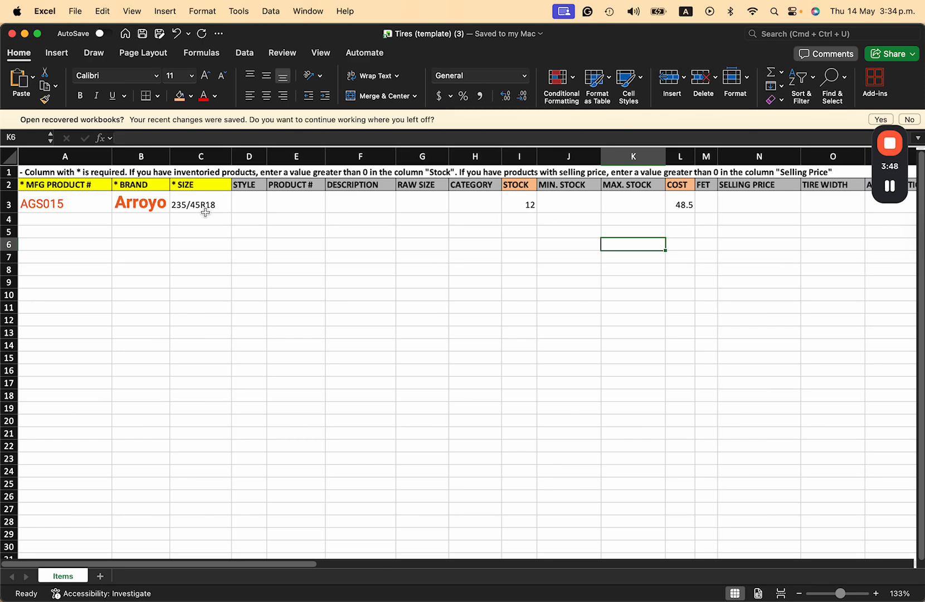
pyautogui.hotkey('ctrl', 'Up')
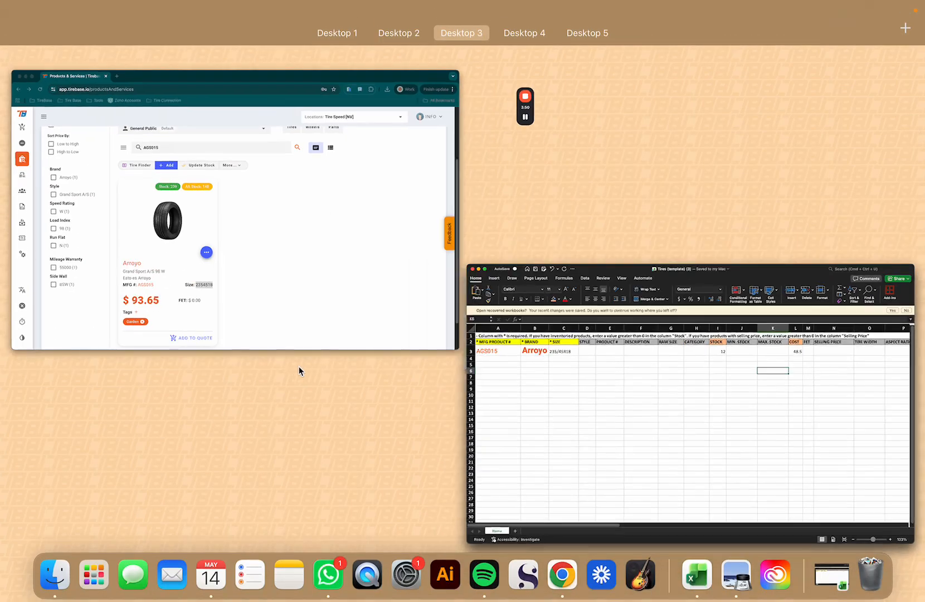
pyautogui.click(598, 388)
# Switch to Tirebase in Chrome and open the Settings page with its list of modules.
pyautogui.hotkey('ctrl', 'Up')
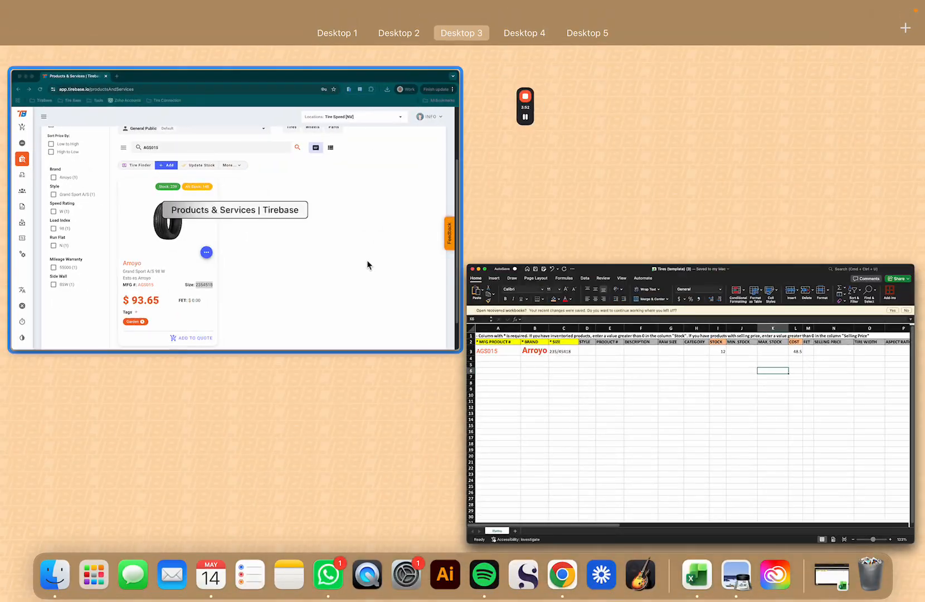
pyautogui.click(368, 262)
pyautogui.click(22, 404)
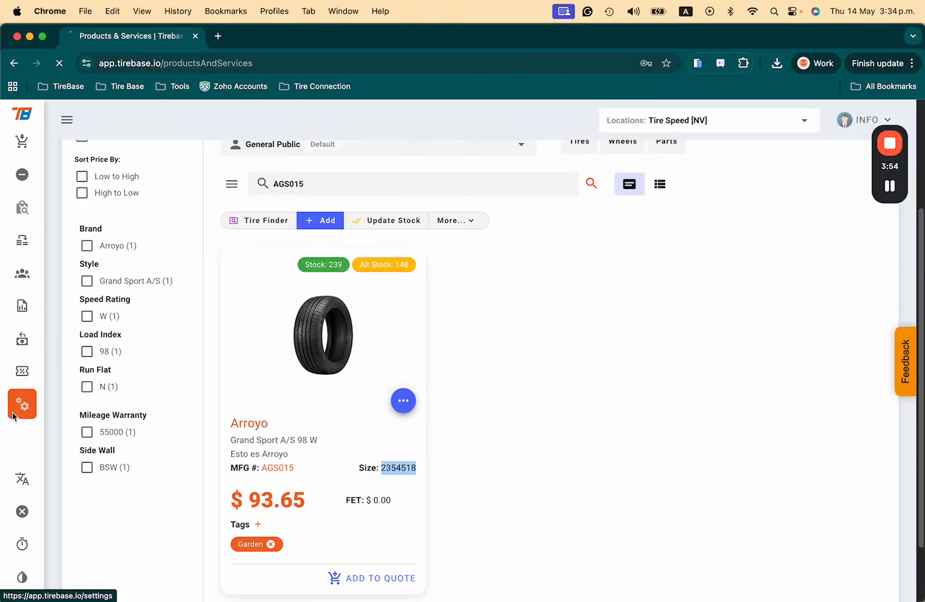
pyautogui.scroll(-1, 192, 473)
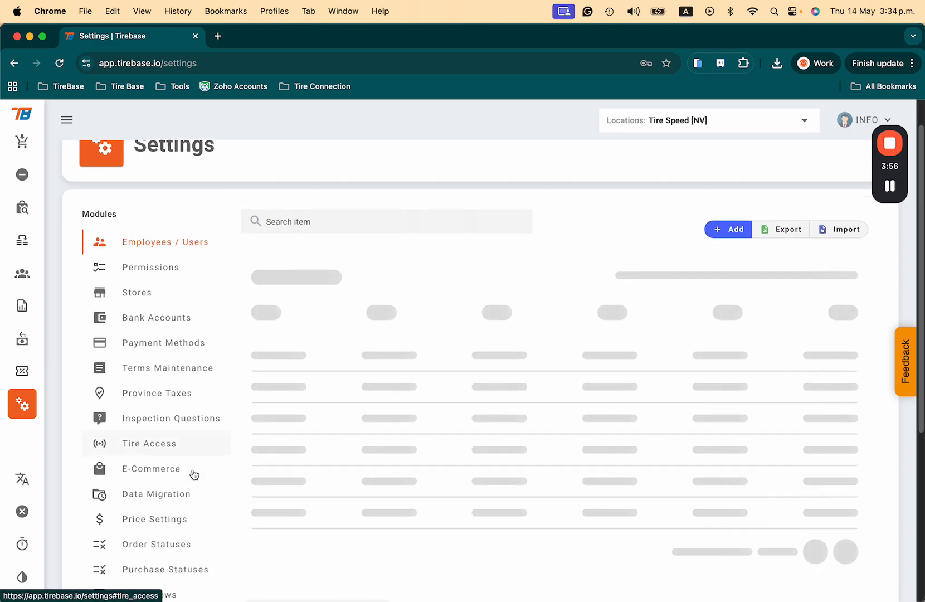
# Open the Data Migration module and choose Tires (template) (3).xlsx from the Desktop as the Tires Inventory import file.
pyautogui.click(201, 492)
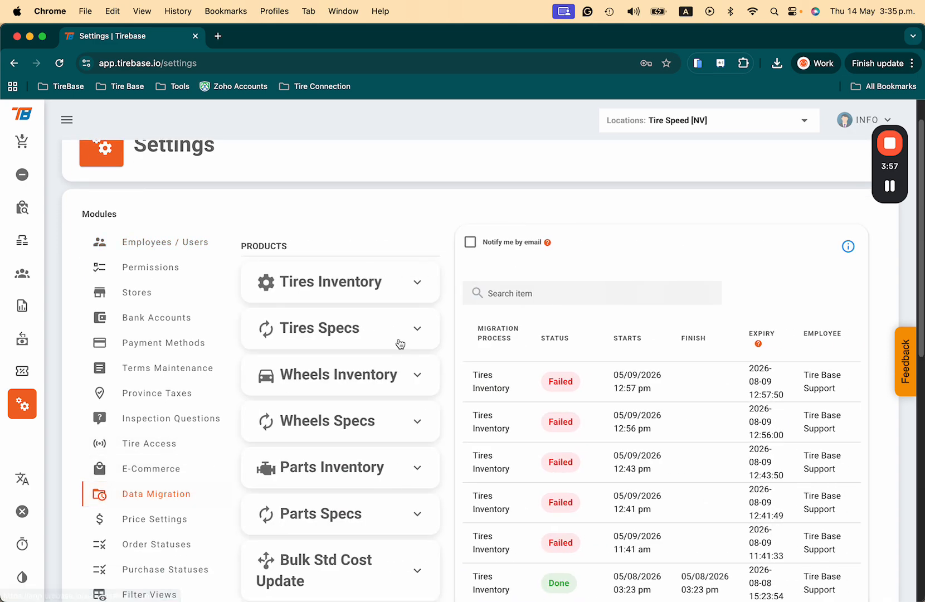
pyautogui.click(417, 280)
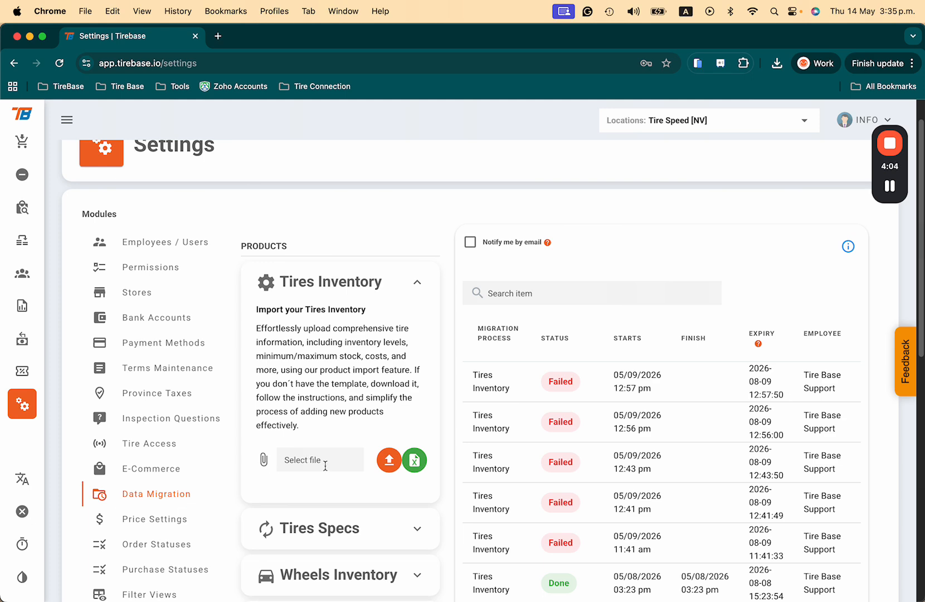
pyautogui.click(301, 460)
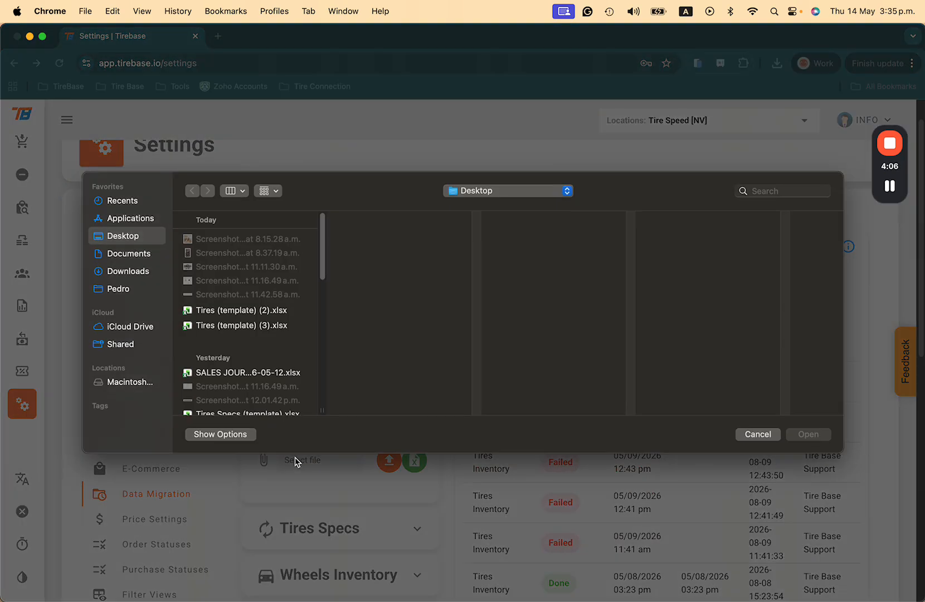
pyautogui.click(232, 314)
pyautogui.click(235, 328)
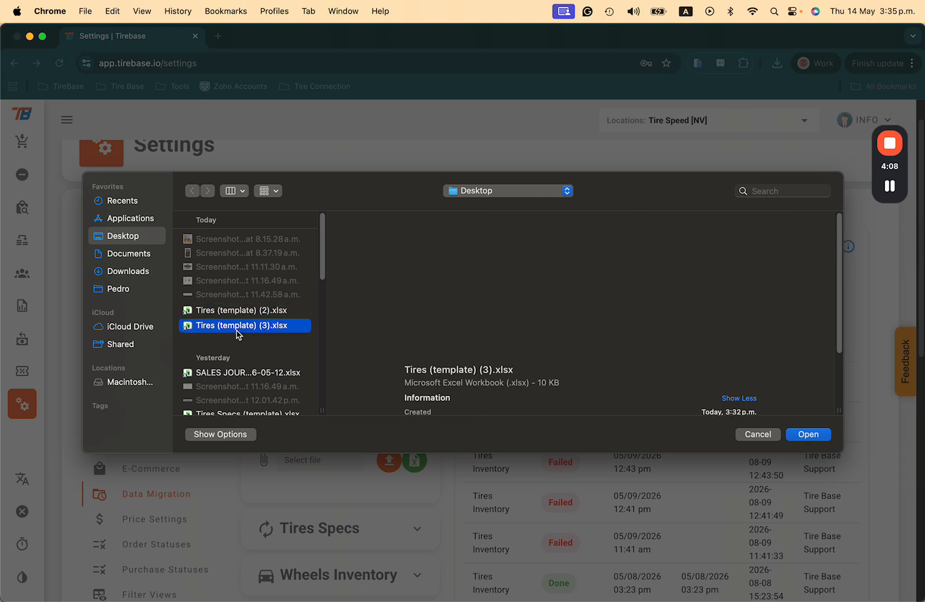
pyautogui.press('space')
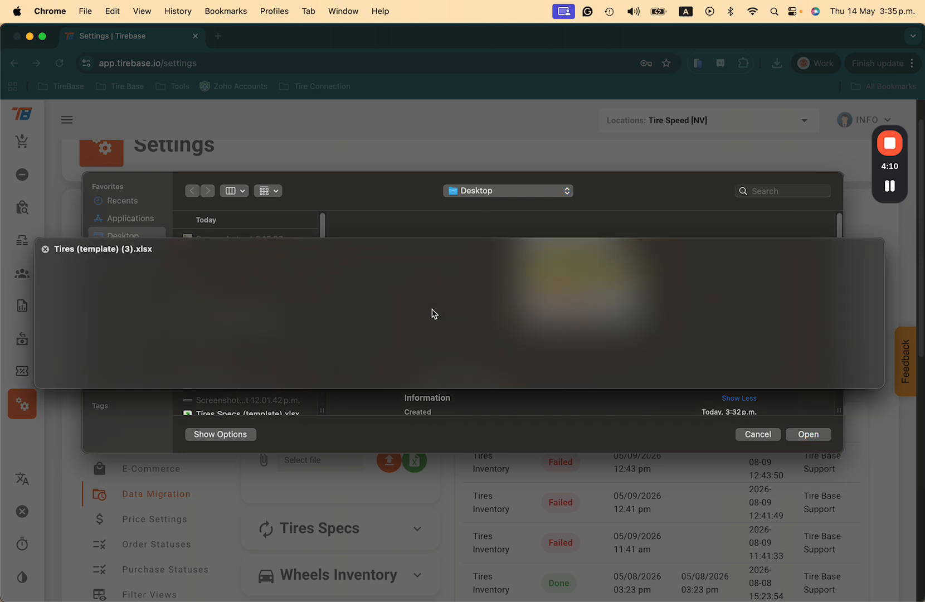
pyautogui.press('space')
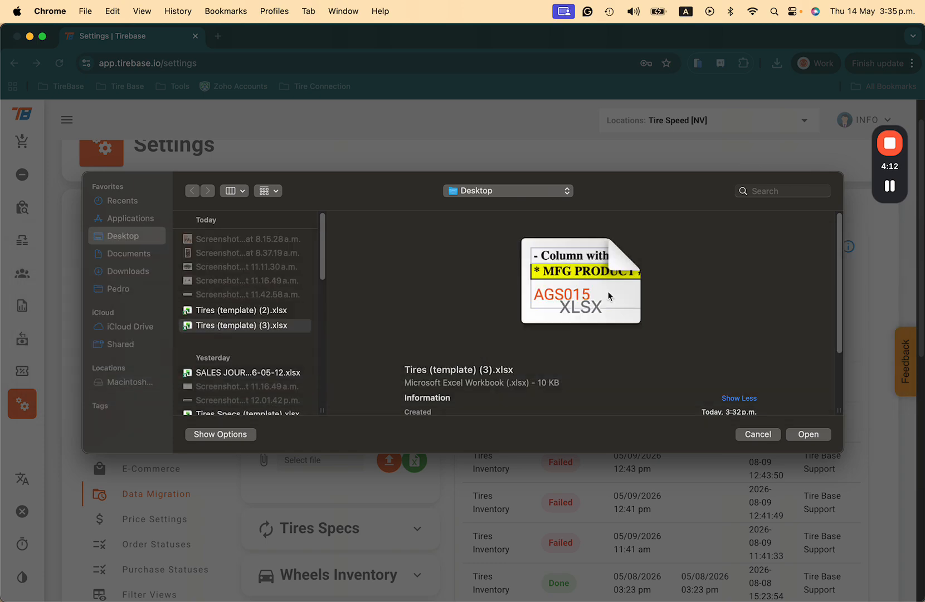
pyautogui.click(809, 437)
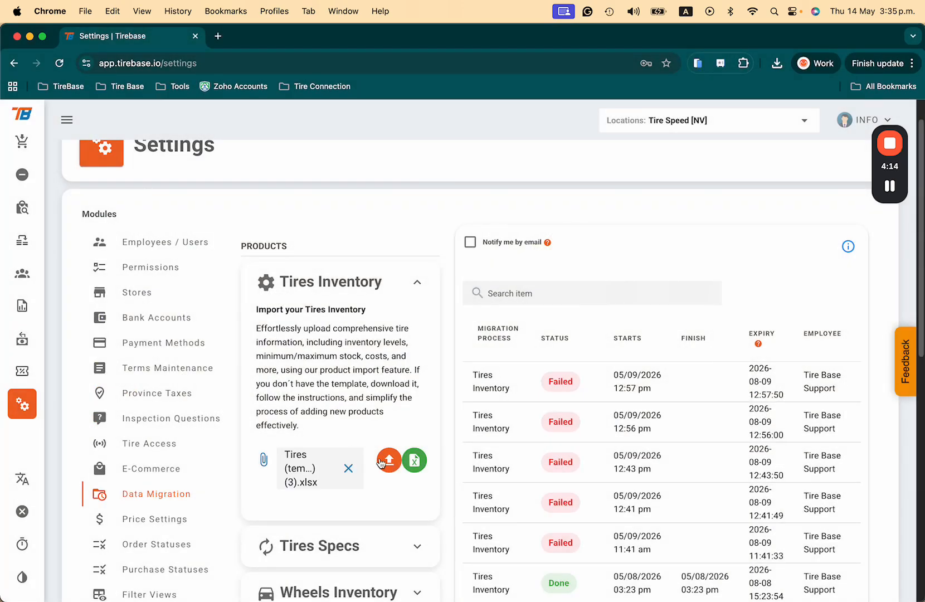
# Upload the Tires Inventory file, review and agree to the data import guidelines, and continue with the import.
pyautogui.click(389, 459)
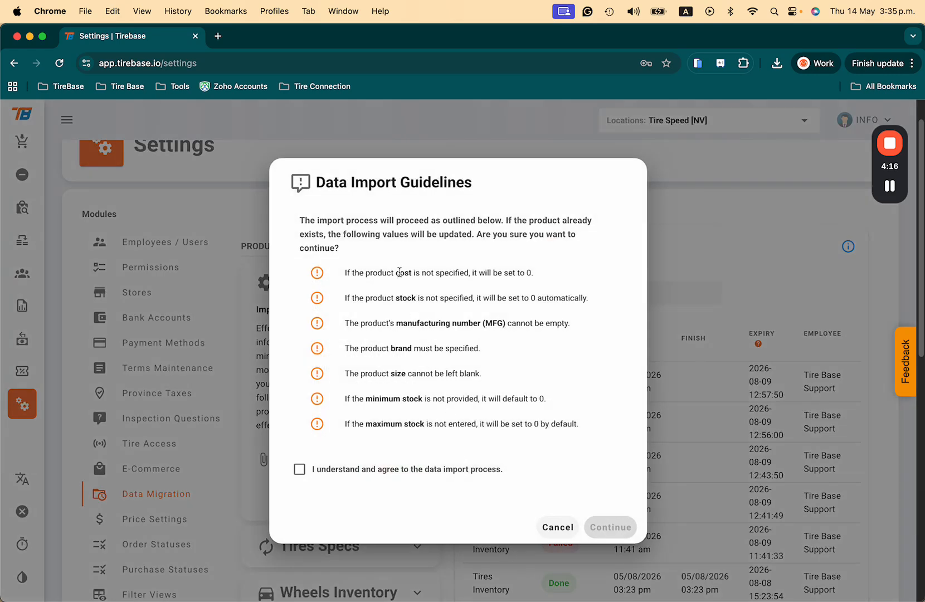
pyautogui.moveTo(340, 271); pyautogui.dragTo(570, 424)
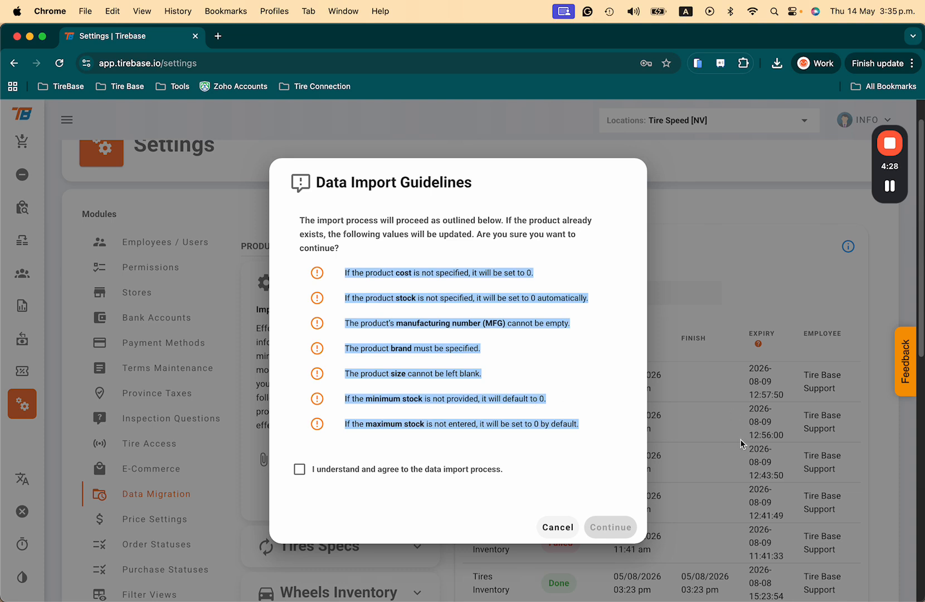
pyautogui.click(483, 400)
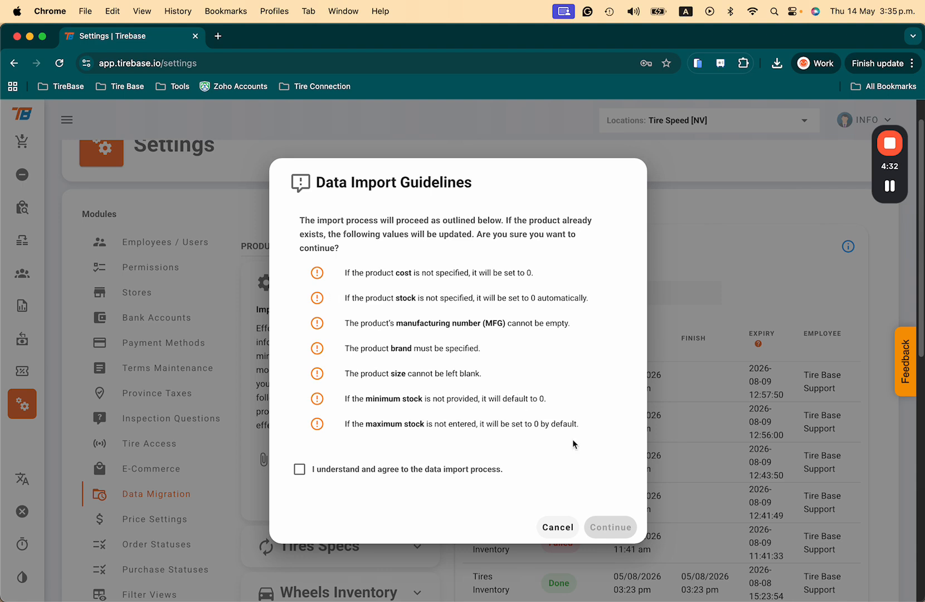
pyautogui.click(317, 470)
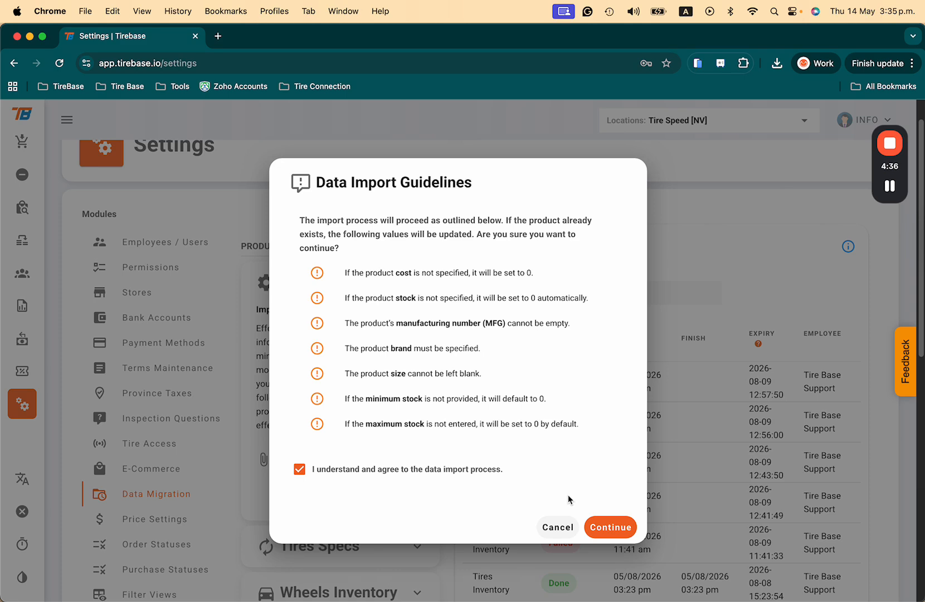
pyautogui.click(608, 528)
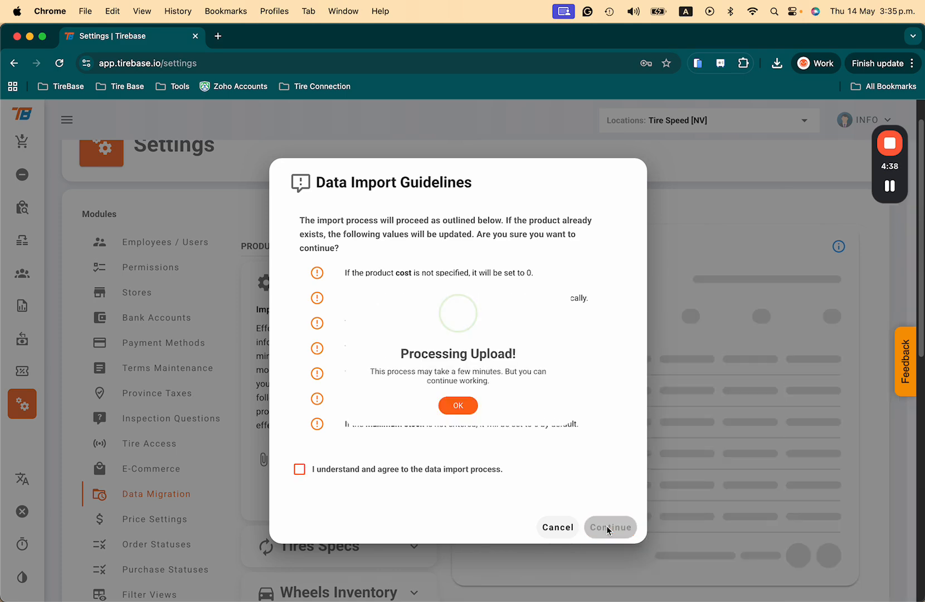
pyautogui.click(460, 427)
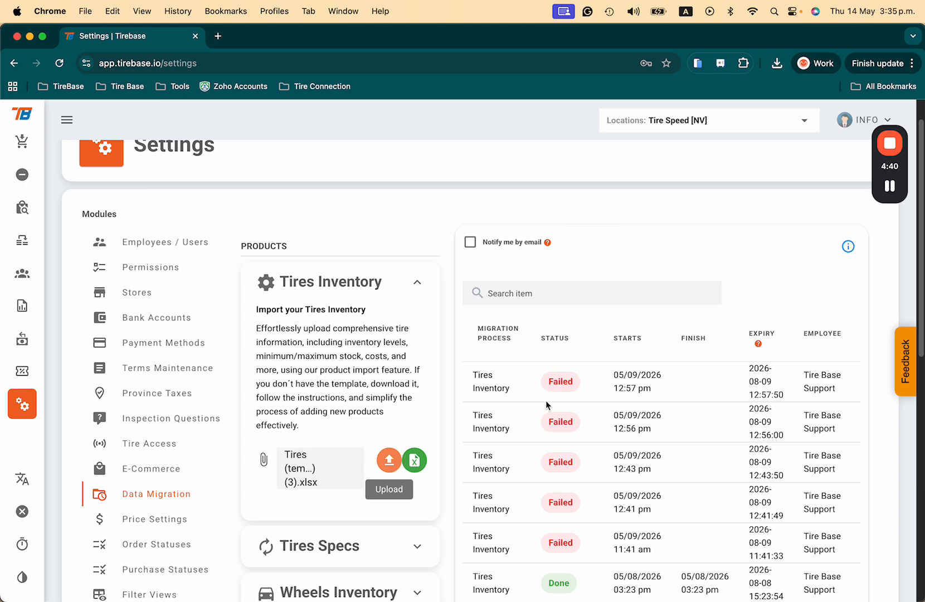
# Refresh the migration list and examine the newest Tires Inventory entry's status, start and finish times, expiry, employee and row counts.
pyautogui.click(191, 491)
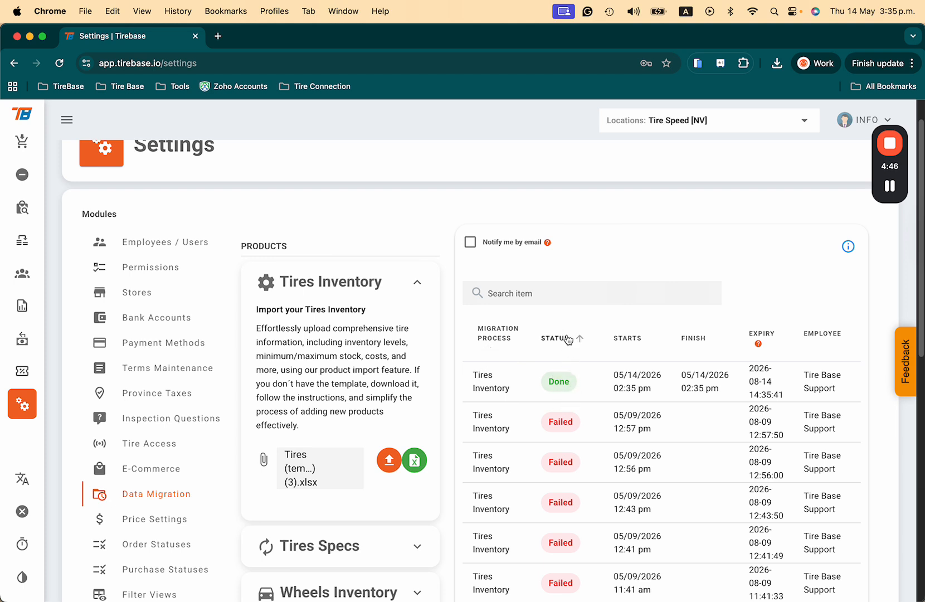
pyautogui.hscroll(10, 656, 378)
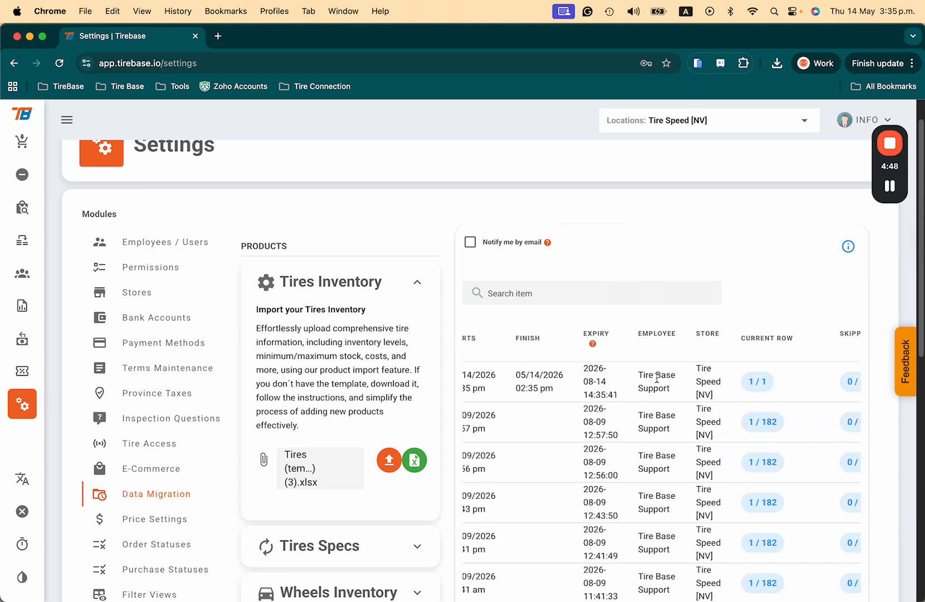
pyautogui.hscroll(-5, 666, 405)
pyautogui.moveTo(733, 389); pyautogui.dragTo(690, 380)
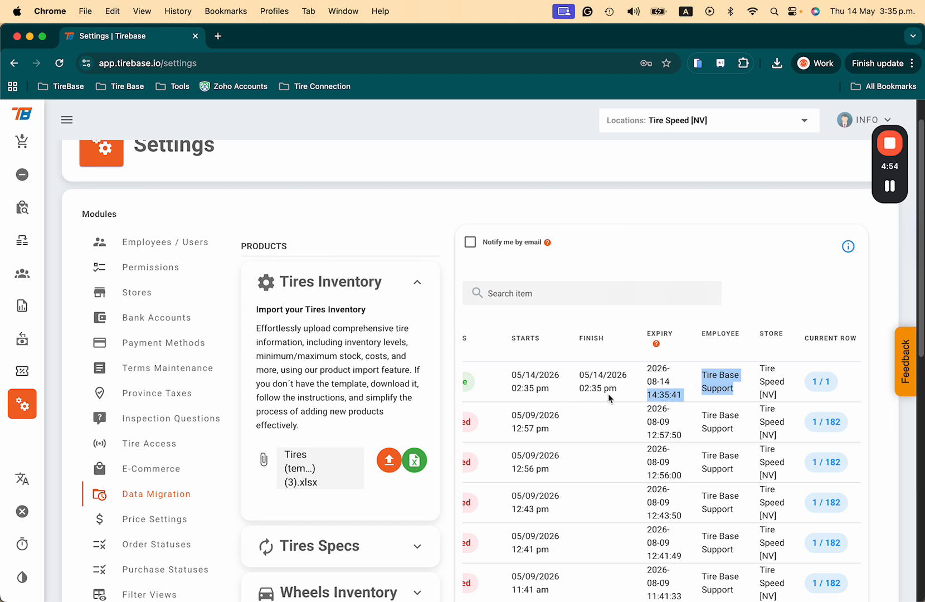
pyautogui.moveTo(580, 374); pyautogui.dragTo(614, 373)
pyautogui.moveTo(508, 369); pyautogui.dragTo(573, 377)
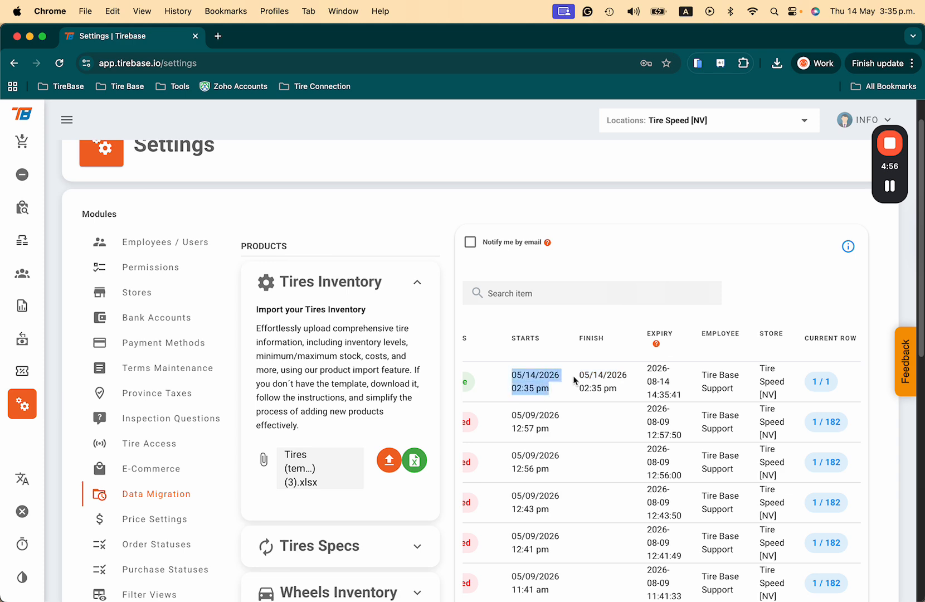
pyautogui.hscroll(5, 749, 380)
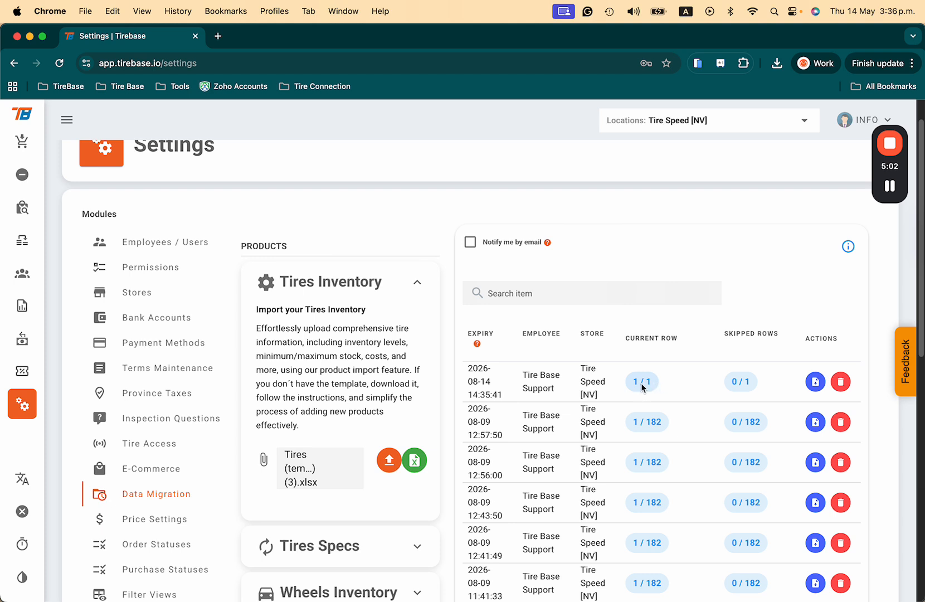
pyautogui.hscroll(-5, 646, 390)
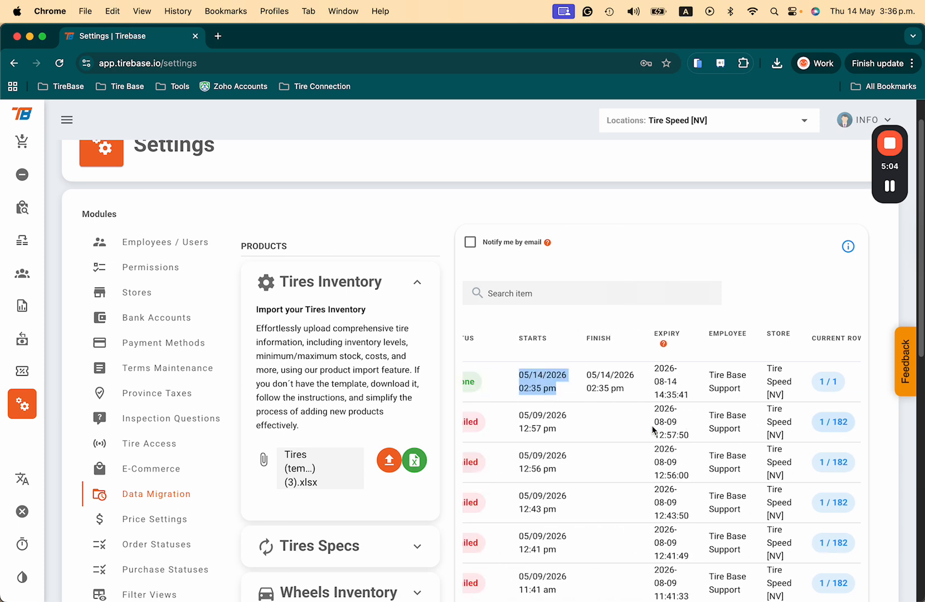
pyautogui.hscroll(5, 640, 424)
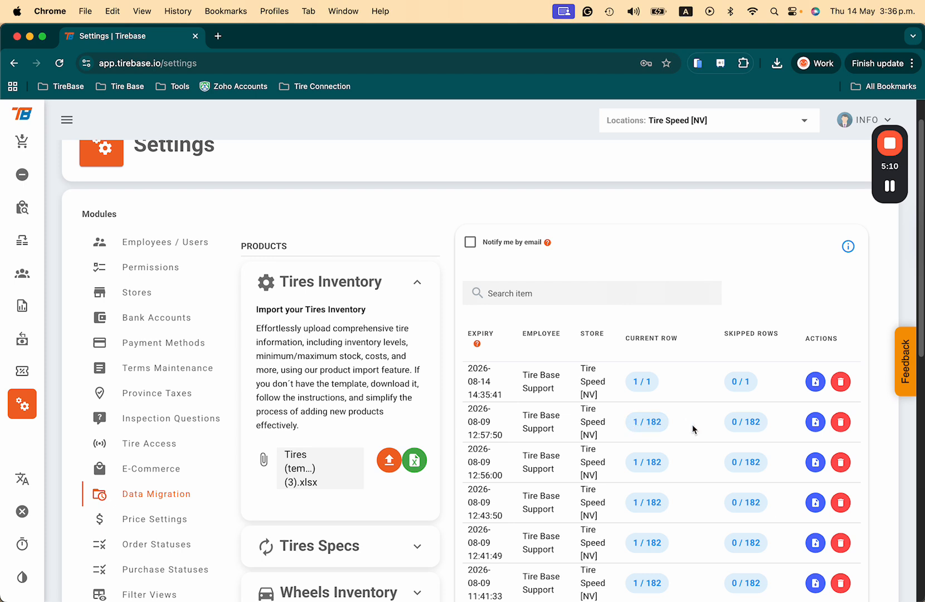
# Check the skipped rows of the older 82,580-row migration and download its file for review.
pyautogui.moveTo(740, 461)
pyautogui.scroll(-3, 740, 467)
pyautogui.scroll(-9, 741, 467)
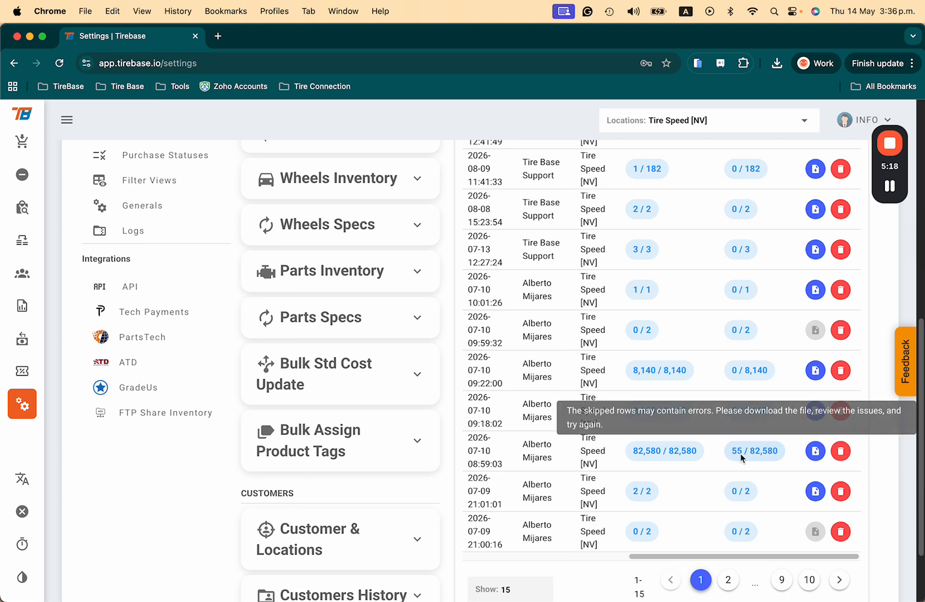
pyautogui.click(815, 453)
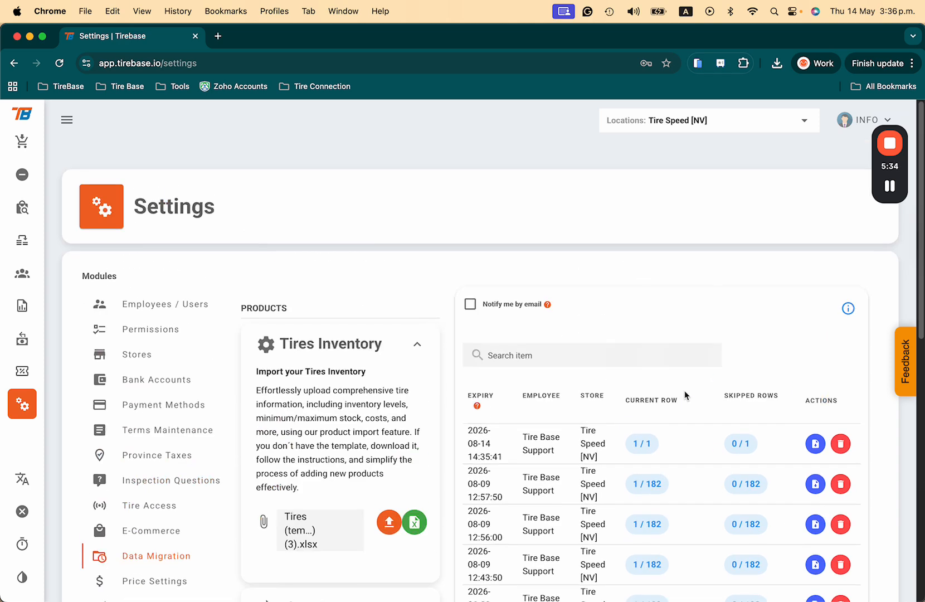
# Look back over the newest migration's columns and open the Products & Services page.
pyautogui.hscroll(-8, 682, 396)
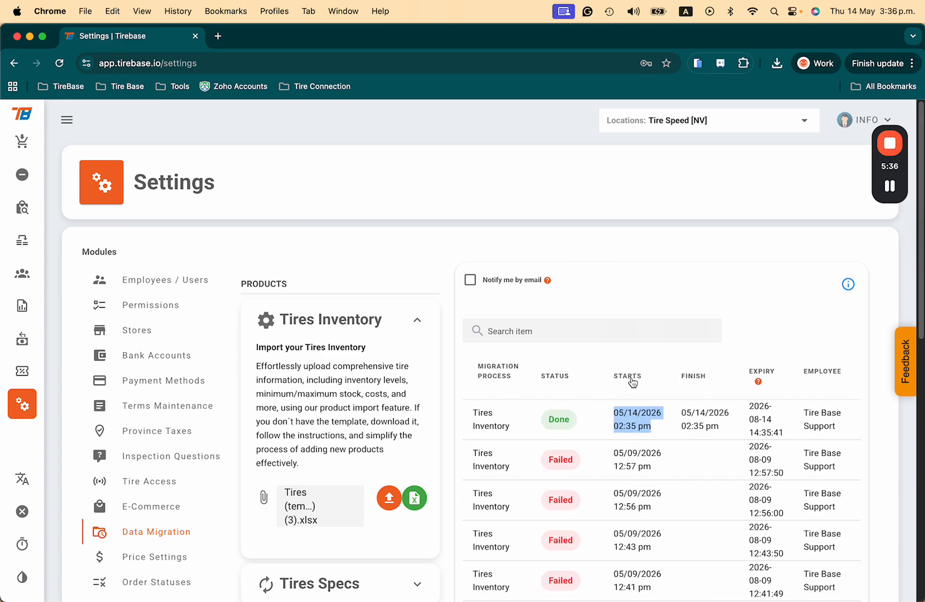
pyautogui.hscroll(5, 668, 398)
pyautogui.hscroll(-5, 668, 398)
pyautogui.click(23, 208)
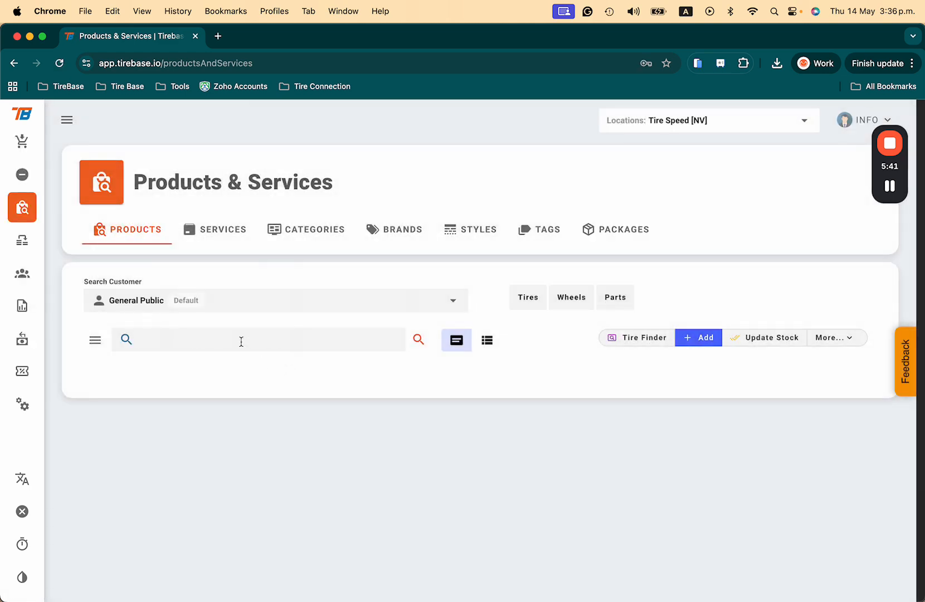
pyautogui.write('Arroyo')
pyautogui.moveTo(241, 342); pyautogui.dragTo(98, 341)
pyautogui.press('BackSpace')
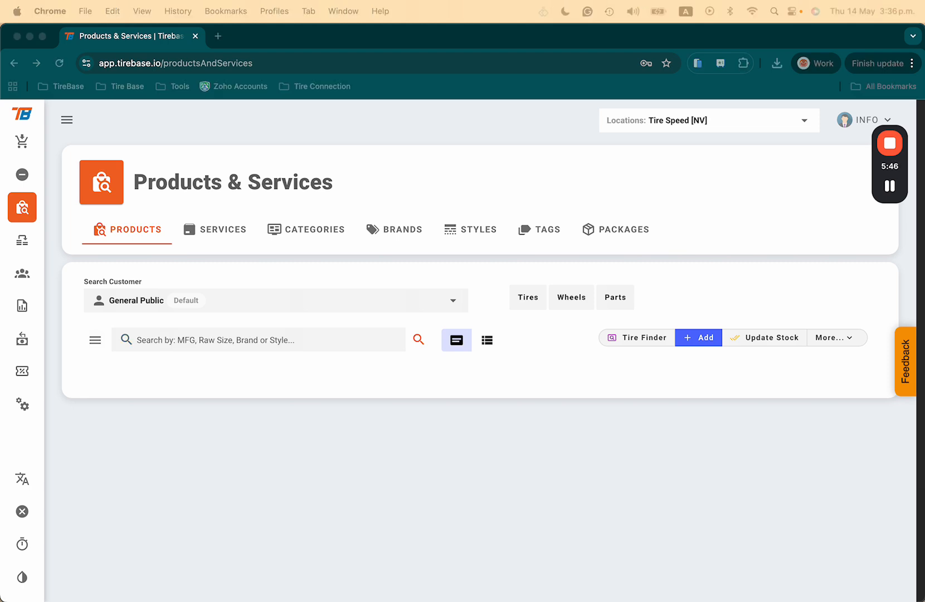
# Search the products for AGS015 and inspect the Arroyo tire's stock details in its Quick Unit Tracking Report.
pyautogui.click(179, 339)
pyautogui.write('AGS015')
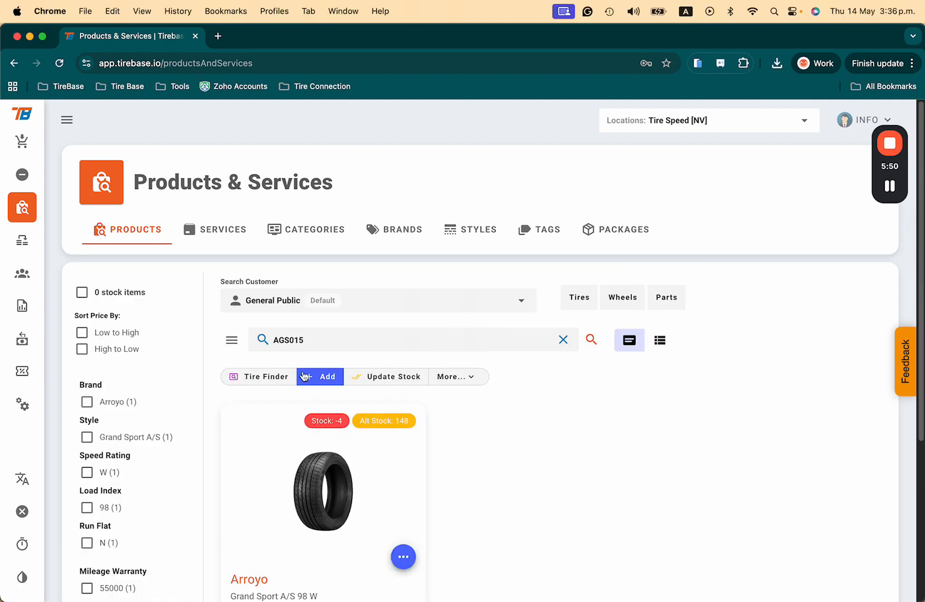
pyautogui.scroll(-3, 452, 414)
pyautogui.moveTo(328, 319)
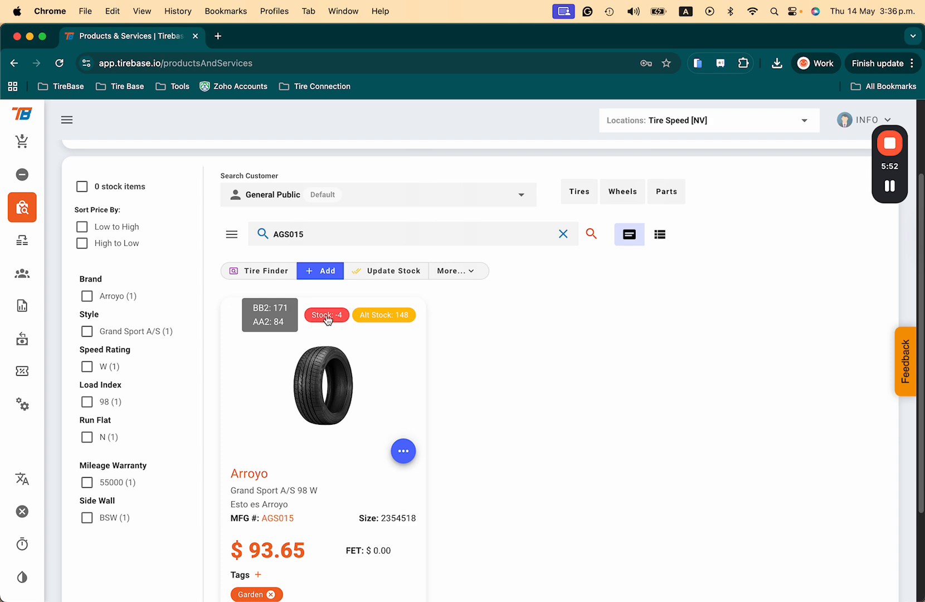
pyautogui.click(328, 317)
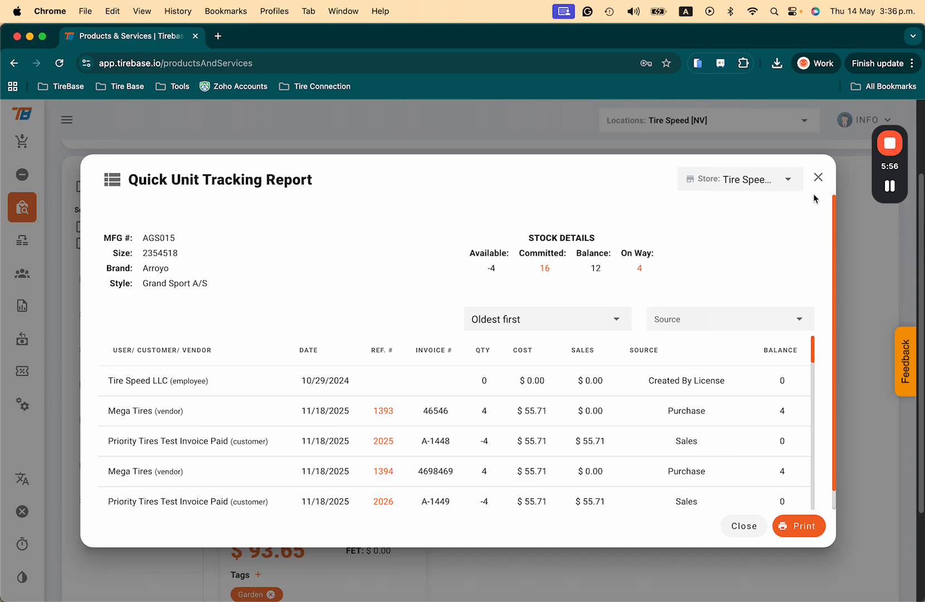
pyautogui.click(818, 177)
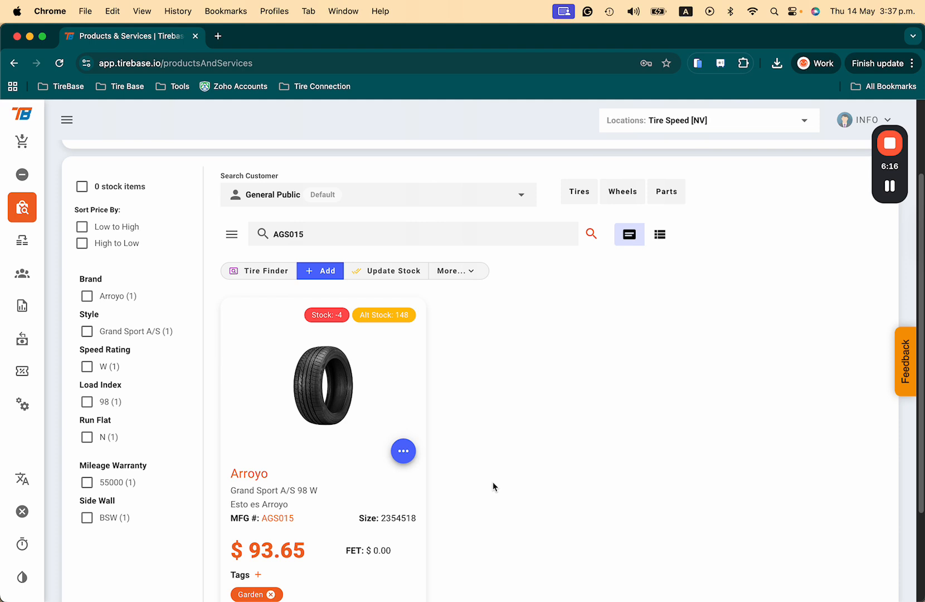
pyautogui.moveTo(337, 317)
pyautogui.click(67, 120)
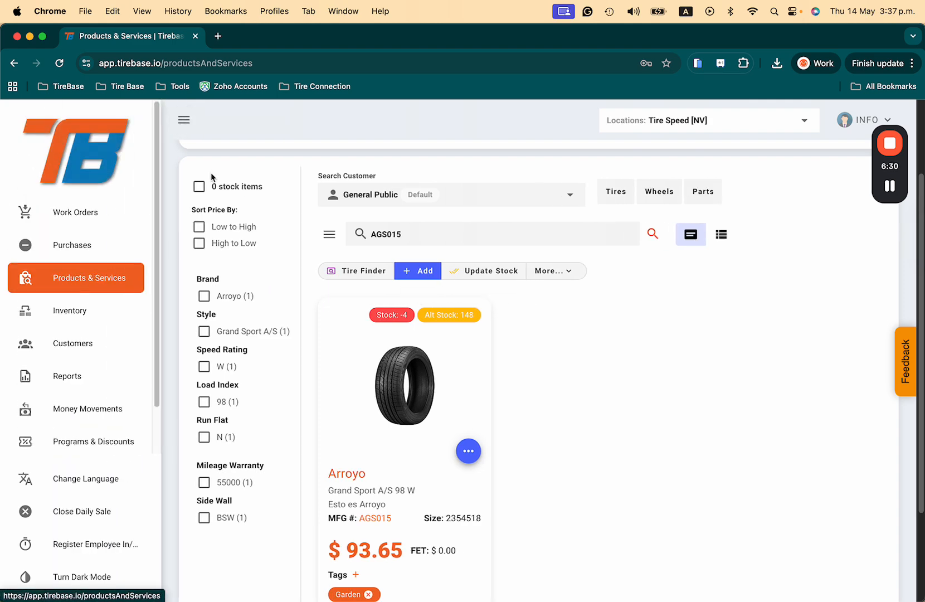
pyautogui.scroll(3, 214, 164)
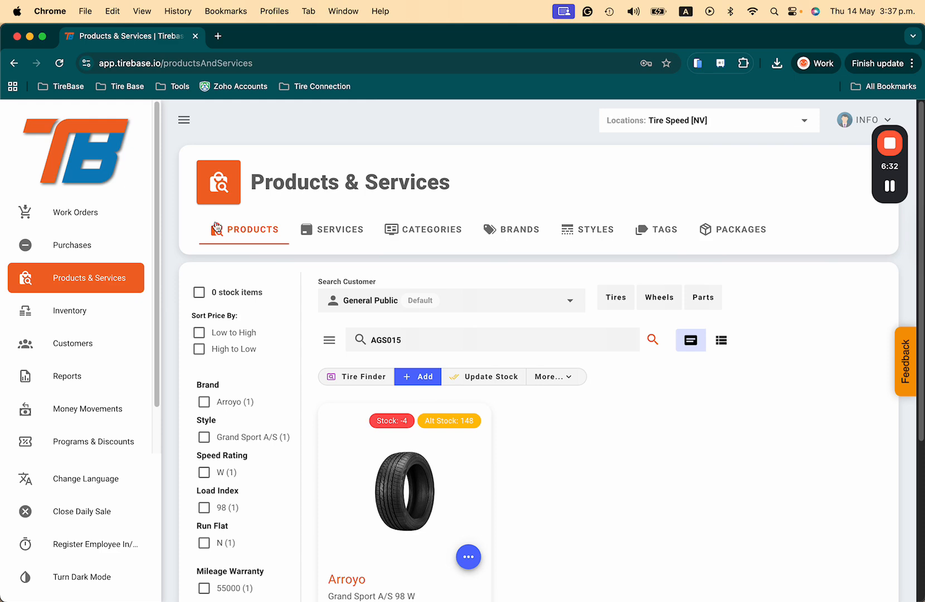
pyautogui.click(184, 119)
# Start adding a product, switch its type to Parts, and set it back to Tires.
pyautogui.click(320, 375)
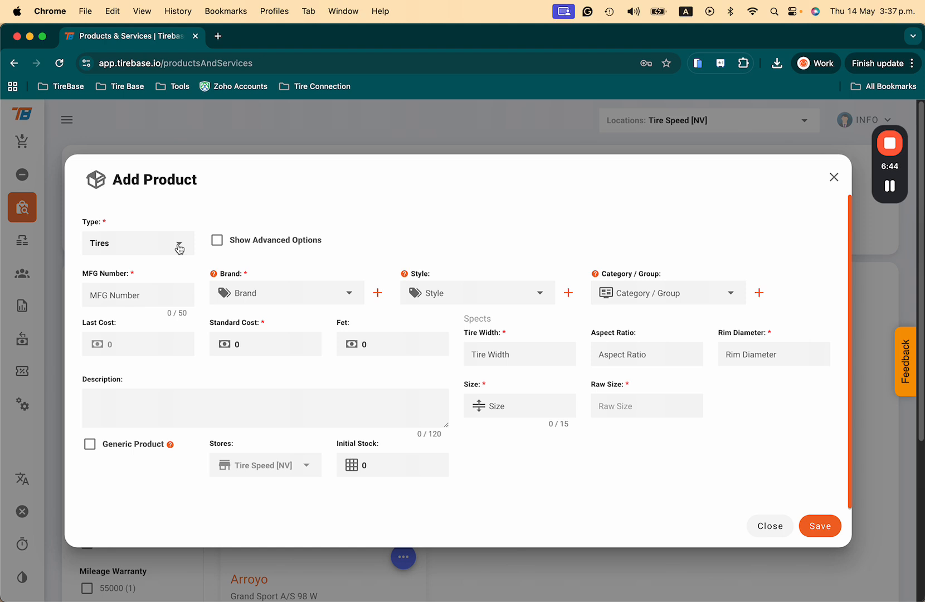
pyautogui.click(178, 248)
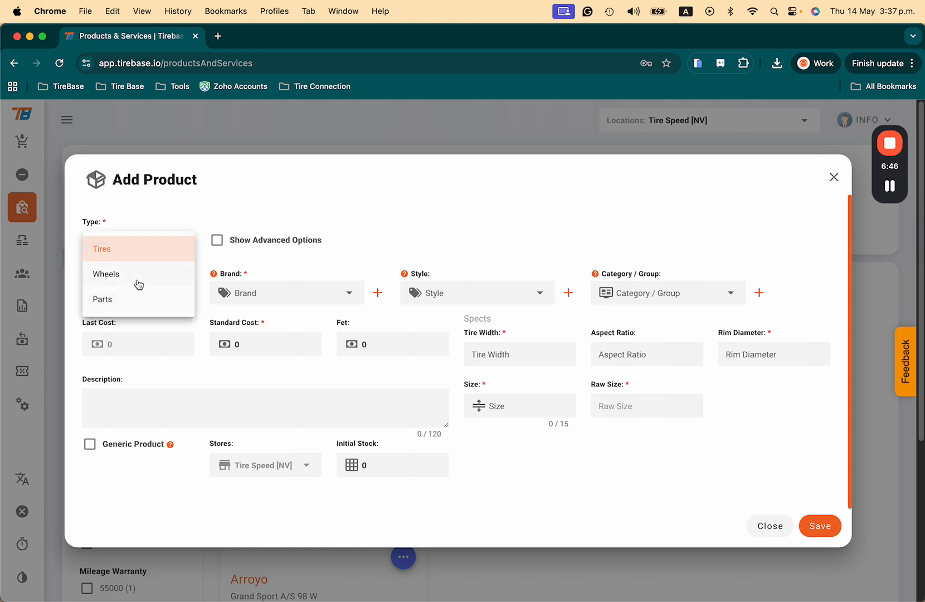
pyautogui.click(136, 301)
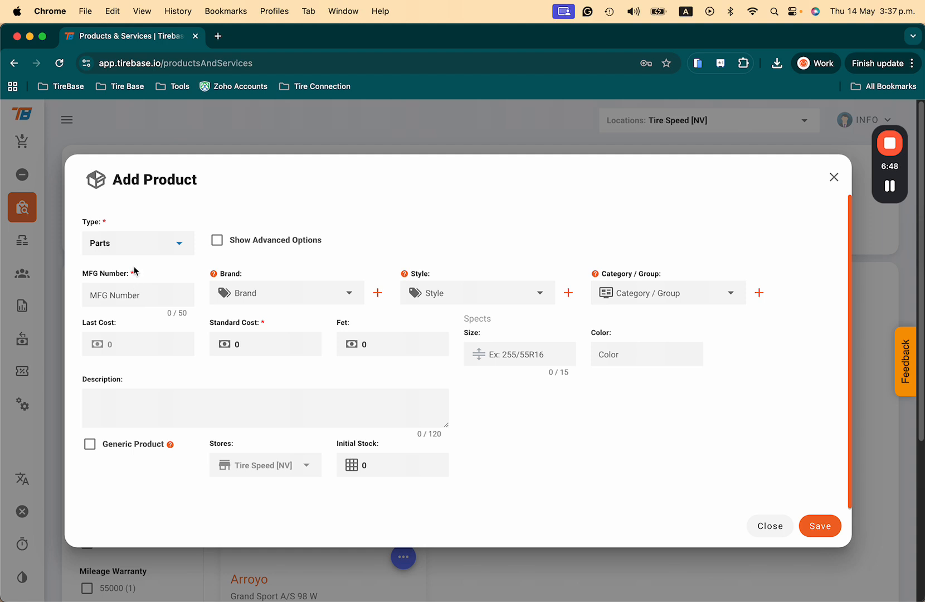
pyautogui.click(161, 242)
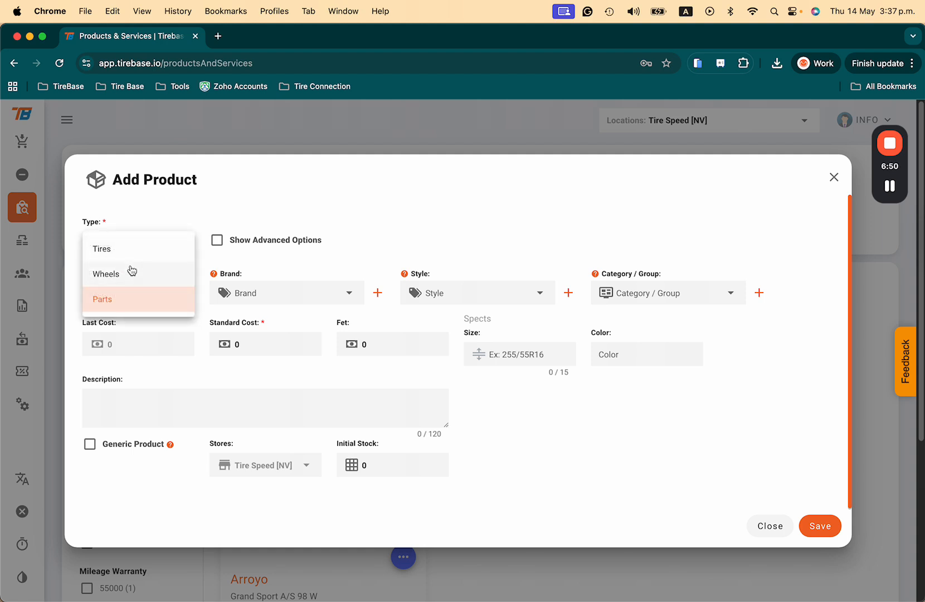
pyautogui.click(123, 244)
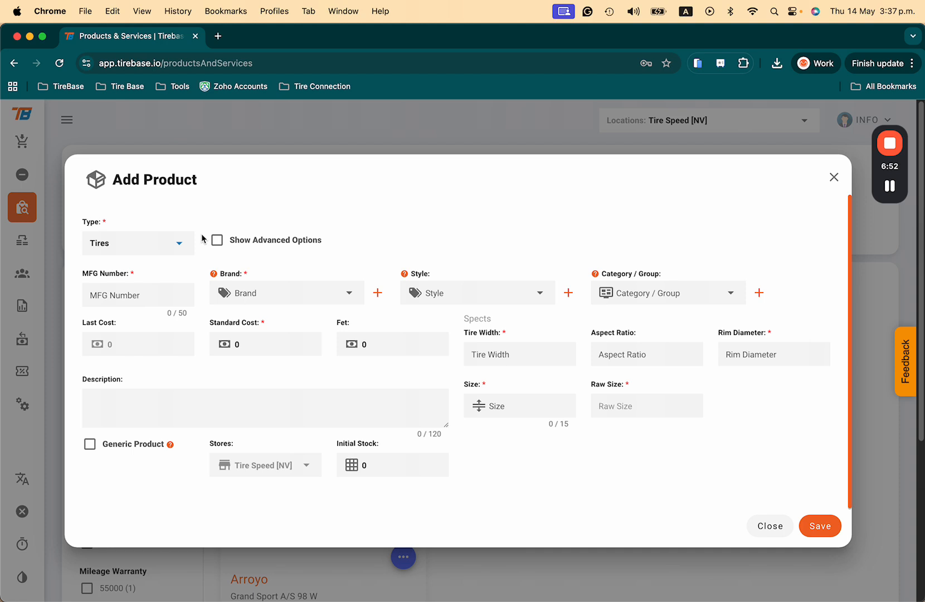
# Look through the available brands and view the form for adding a new brand, closing it without saving.
pyautogui.click(123, 295)
pyautogui.click(316, 294)
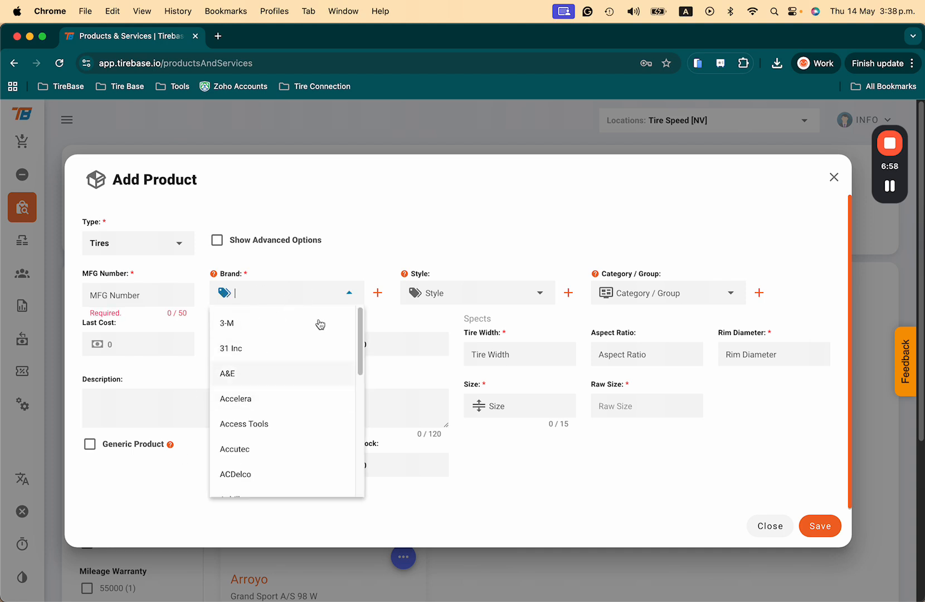
pyautogui.click(363, 232)
pyautogui.click(377, 293)
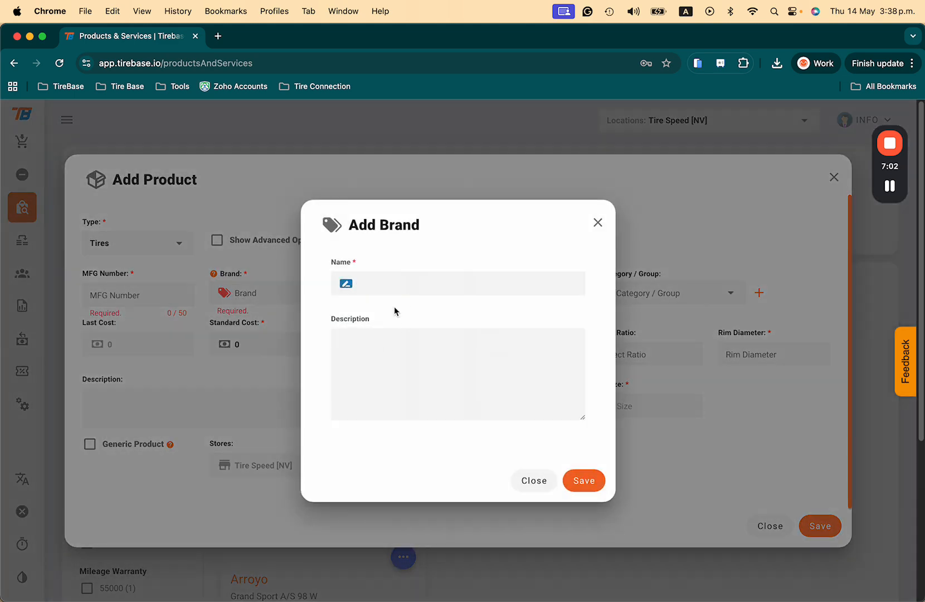
pyautogui.click(598, 223)
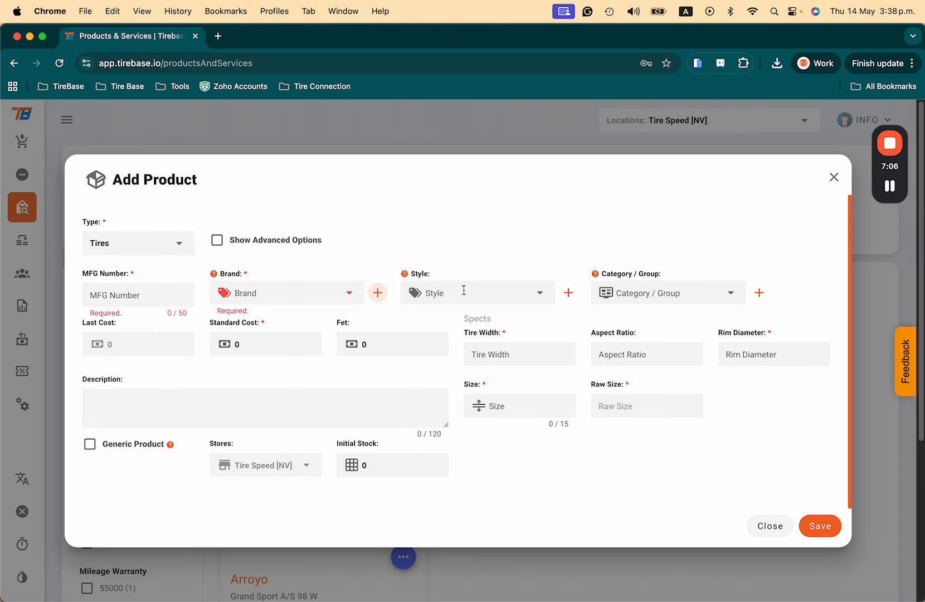
# View the form for adding a style, search its linked brands for "Arro", and close it without saving.
pyautogui.click(567, 293)
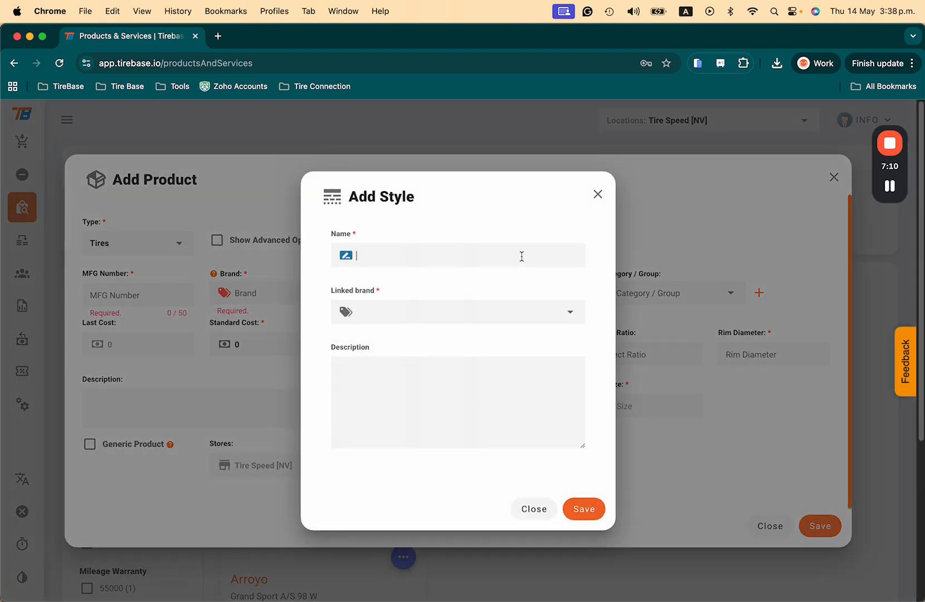
pyautogui.click(422, 313)
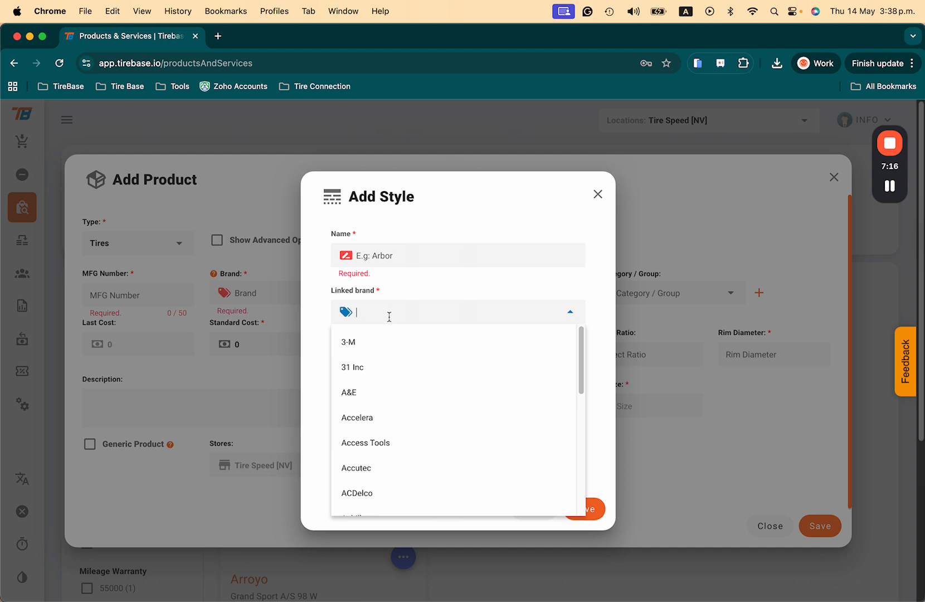
pyautogui.write('Arro')
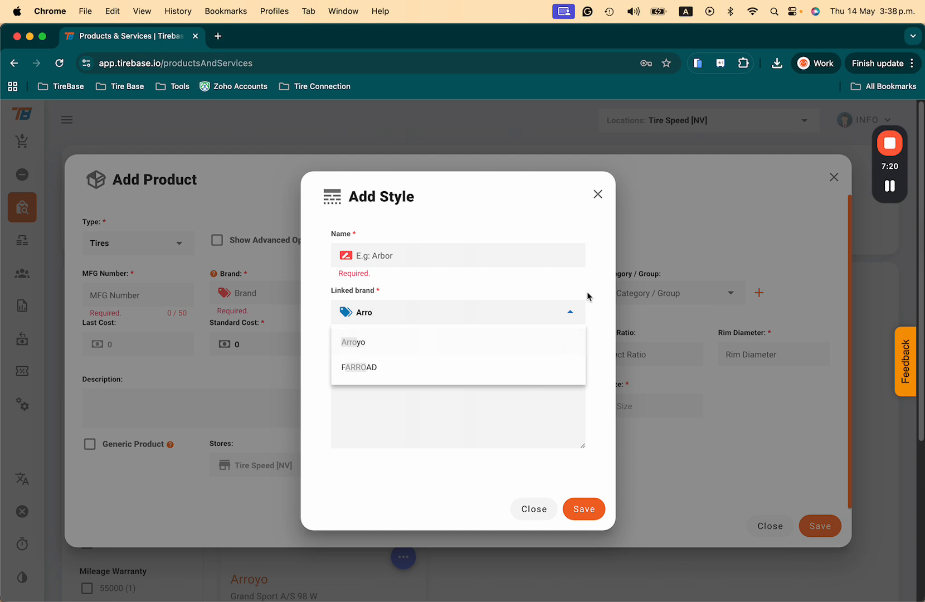
pyautogui.click(586, 291)
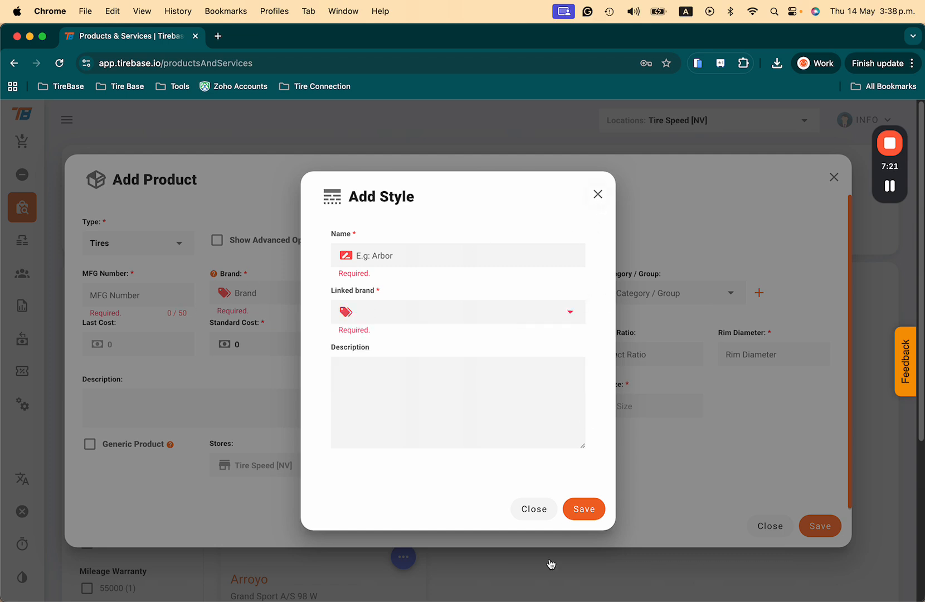
pyautogui.click(202, 349)
pyautogui.click(527, 506)
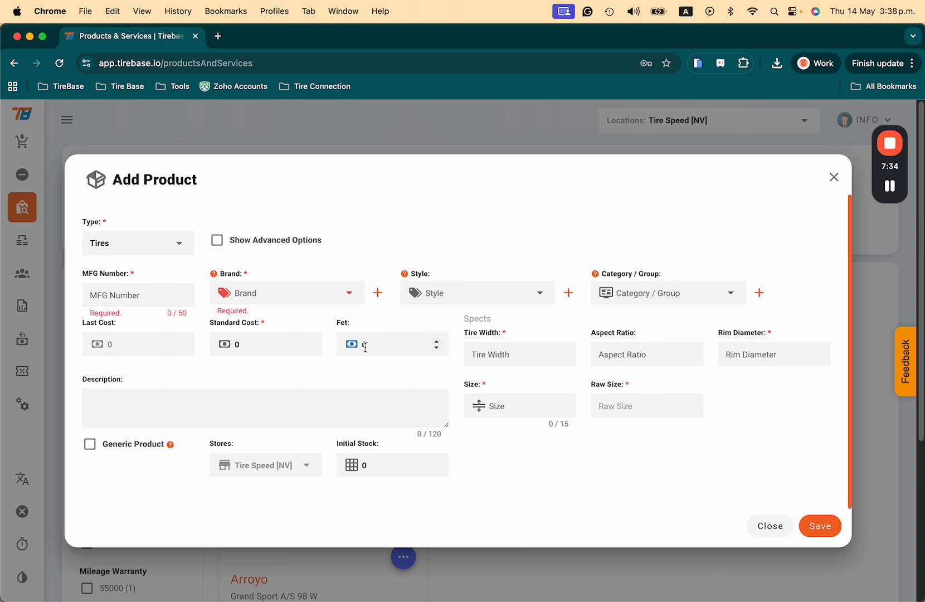
# Enter tire width 205, aspect ratio 55 and rim diameter 16, and edit the size to LT205/55R16/12.
pyautogui.click(531, 358)
pyautogui.write('205')
pyautogui.click(668, 359)
pyautogui.write('55')
pyautogui.click(774, 351)
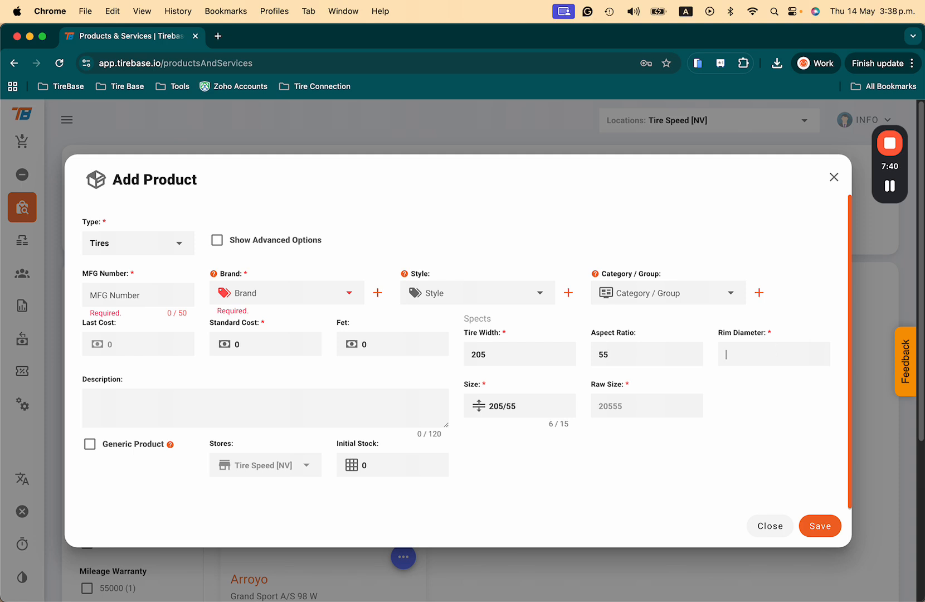
pyautogui.click(740, 447)
pyautogui.click(489, 406)
pyautogui.write('LT')
pyautogui.write('/')
pyautogui.write('12')
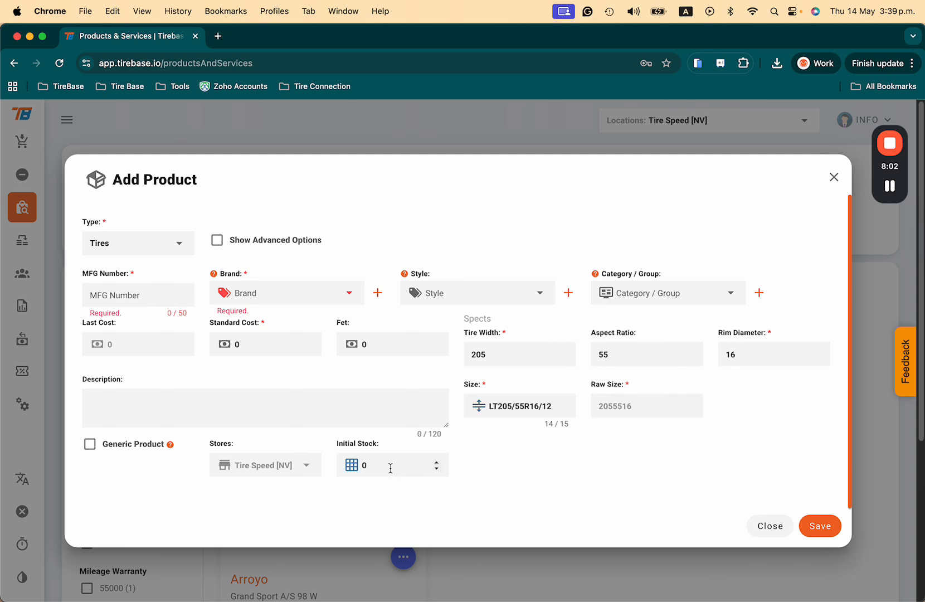
# Set the initial stock to 200, recheck the product types, and close the Add Product form without saving.
pyautogui.press('BackSpace')
pyautogui.write('200')
pyautogui.click(156, 247)
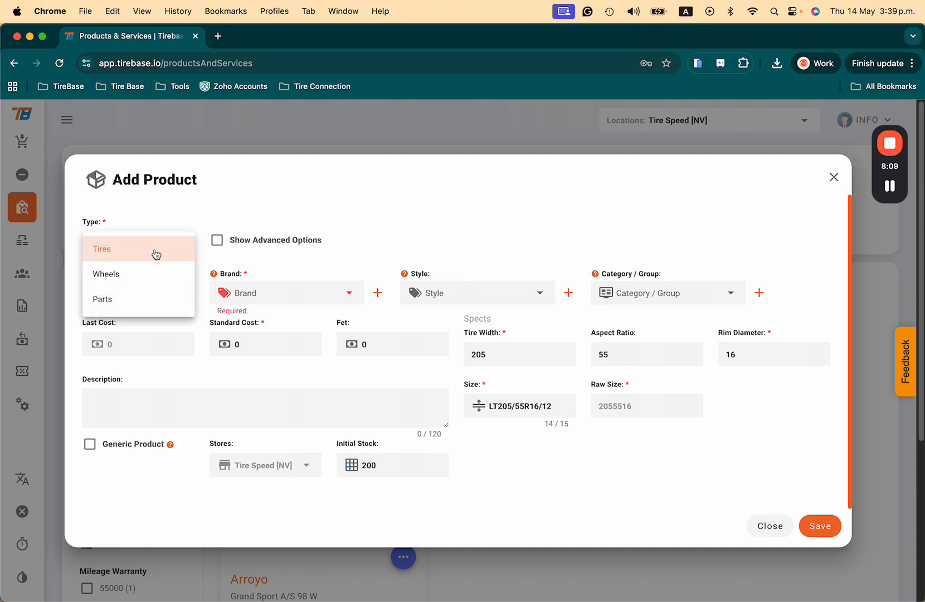
pyautogui.click(345, 231)
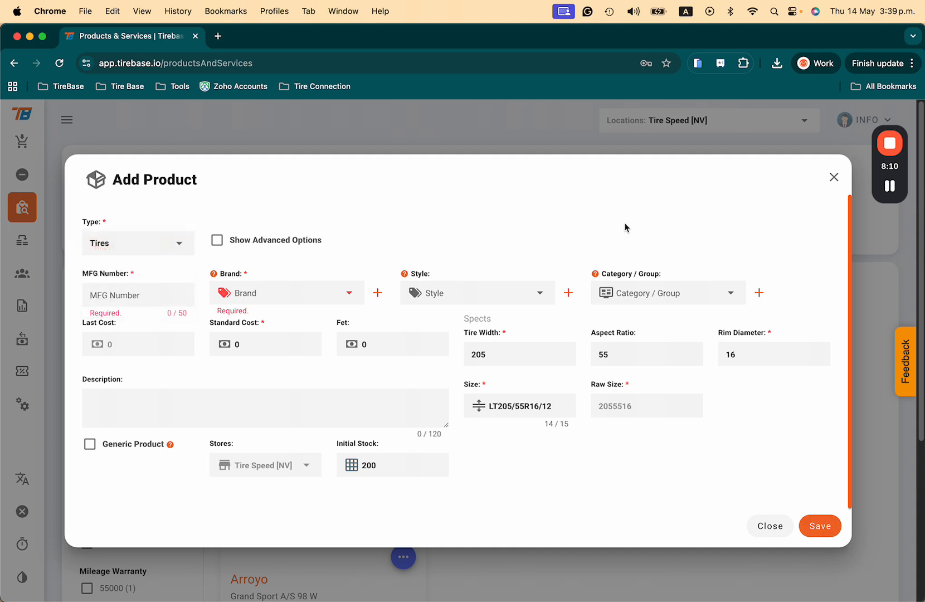
pyautogui.click(833, 178)
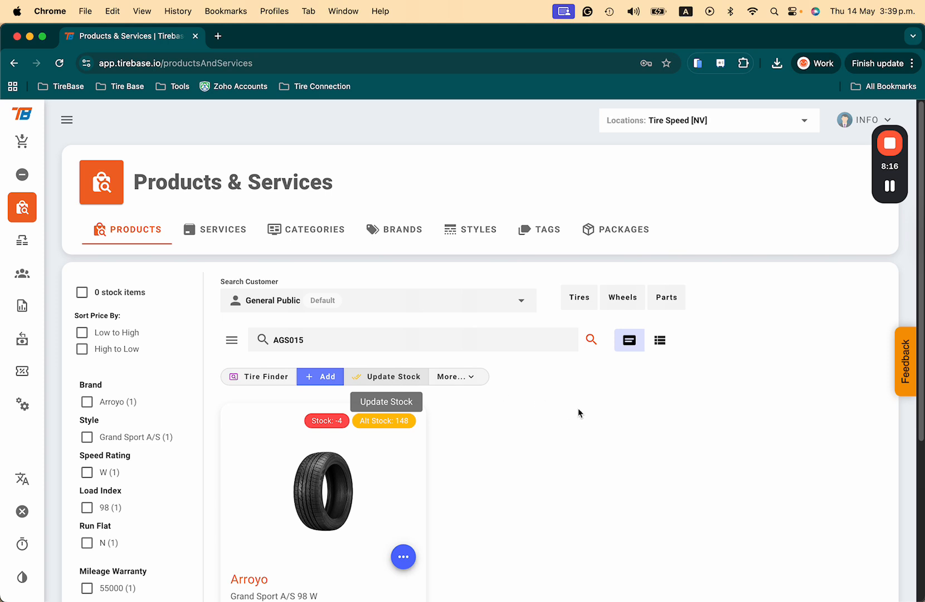
# Replace the product search with 2055516 and include 0 stock items in the results.
pyautogui.click(338, 340)
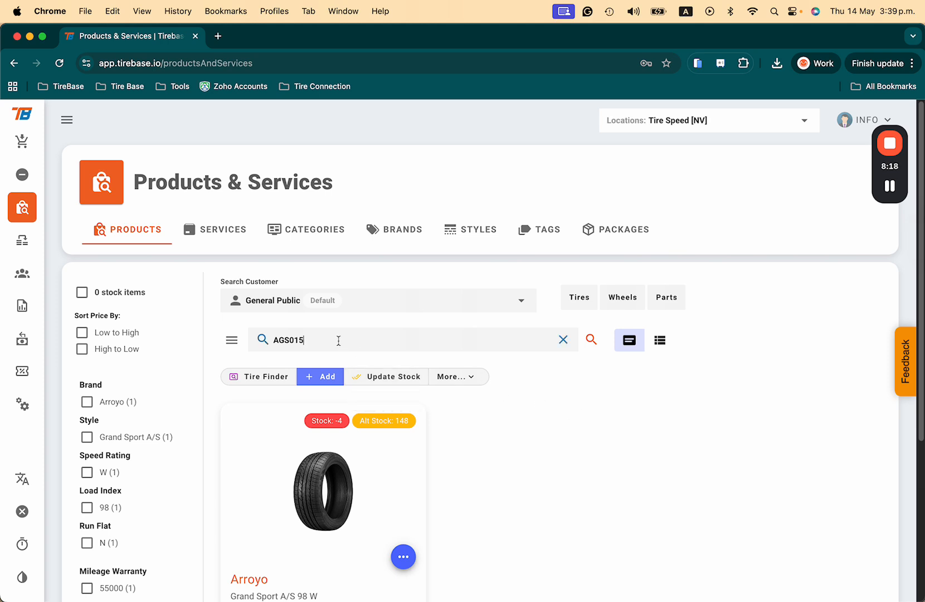
pyautogui.press('BackSpace')
pyautogui.press('BackSpace')
pyautogui.press('BackSpace')
pyautogui.press('BackSpace')
pyautogui.press('BackSpace')
pyautogui.press('BackSpace')
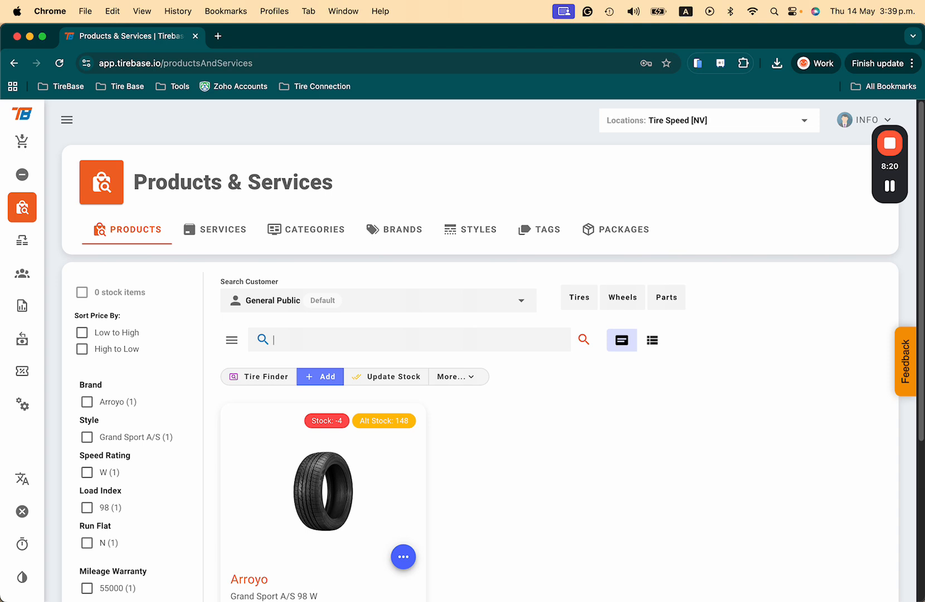
pyautogui.write('2055516')
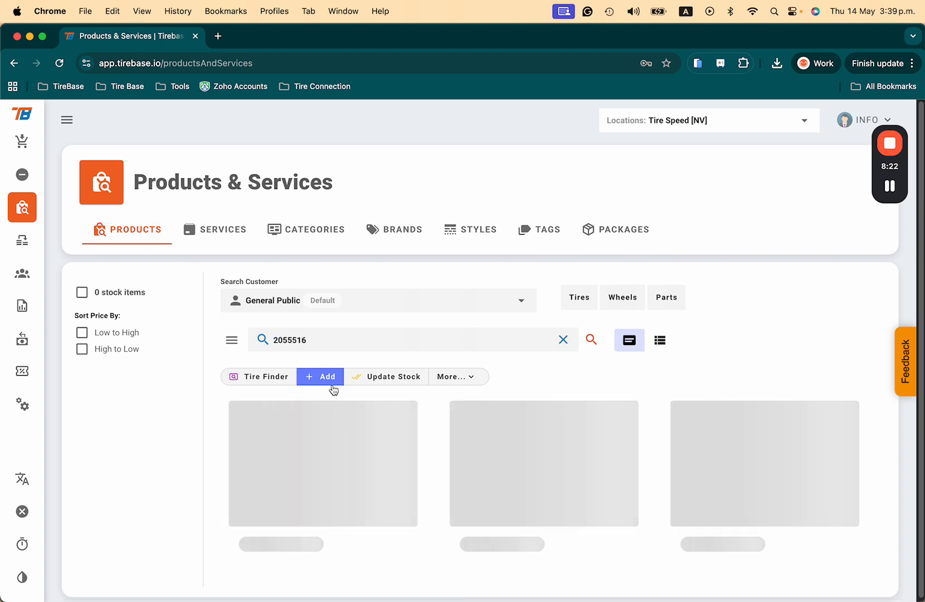
pyautogui.click(122, 300)
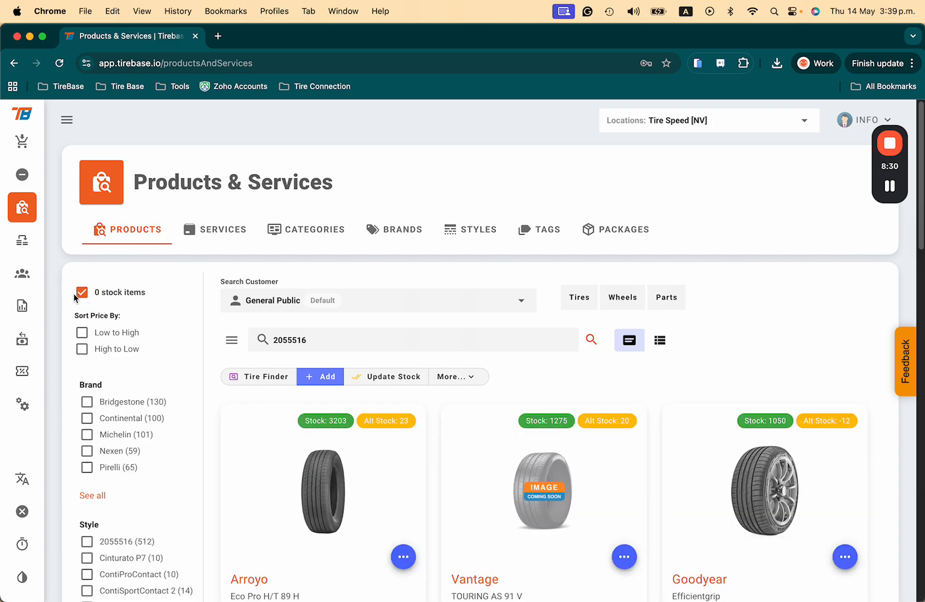
# Go to the last page of results and copy the MFG number of the Continental ExtremeContact Sport tire.
pyautogui.scroll(-15, 539, 454)
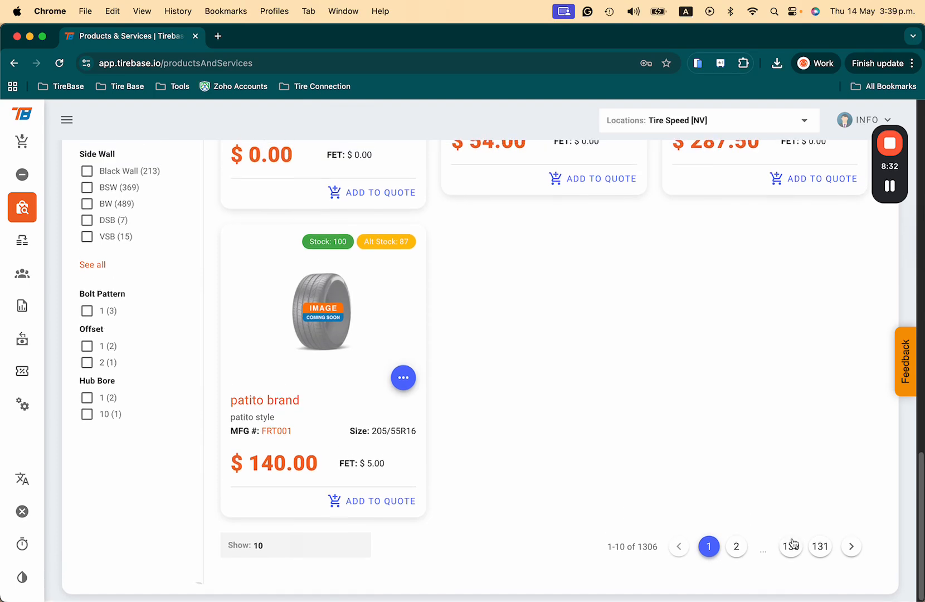
pyautogui.click(819, 546)
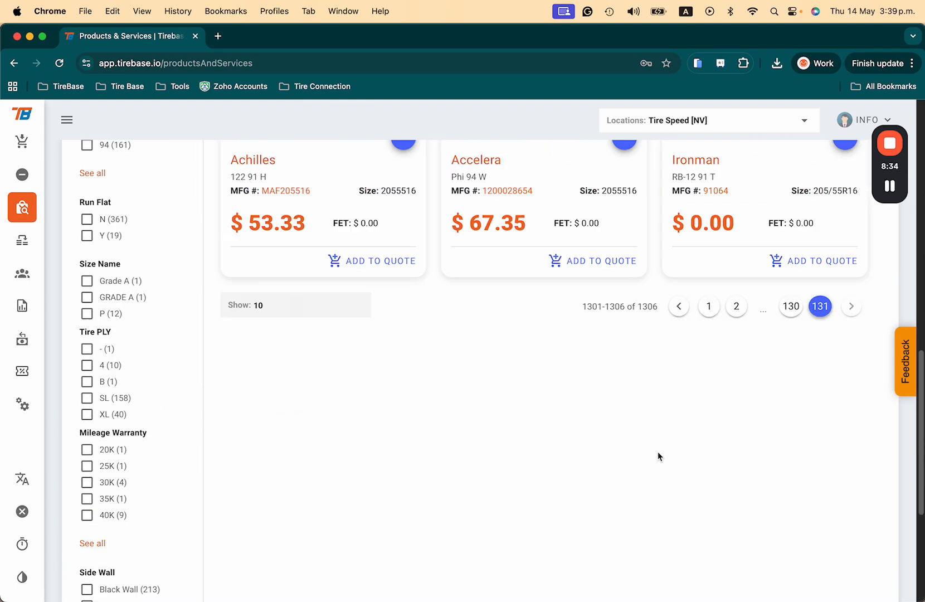
pyautogui.scroll(6, 657, 452)
pyautogui.scroll(5, 658, 452)
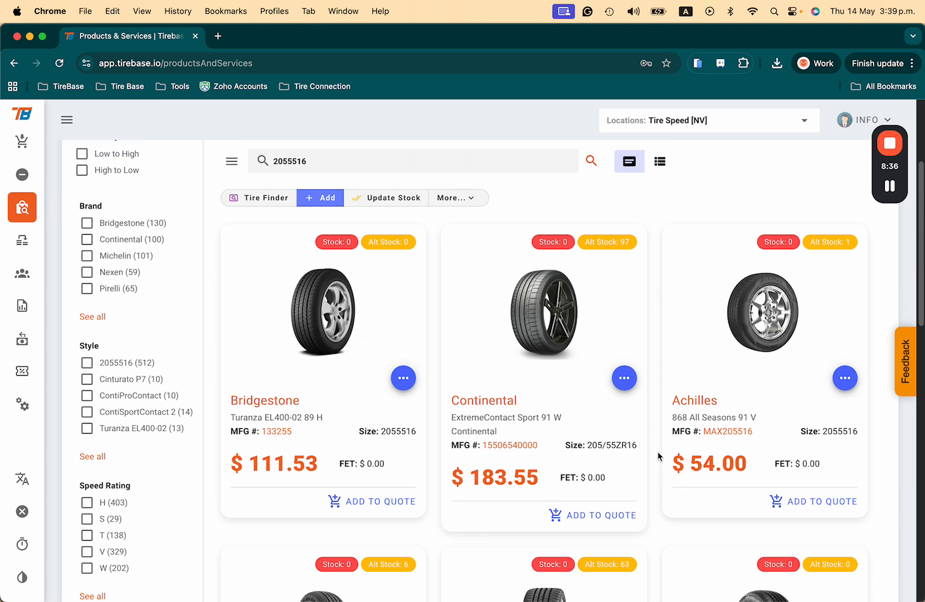
pyautogui.moveTo(542, 449); pyautogui.dragTo(483, 451)
pyautogui.press('super+c')
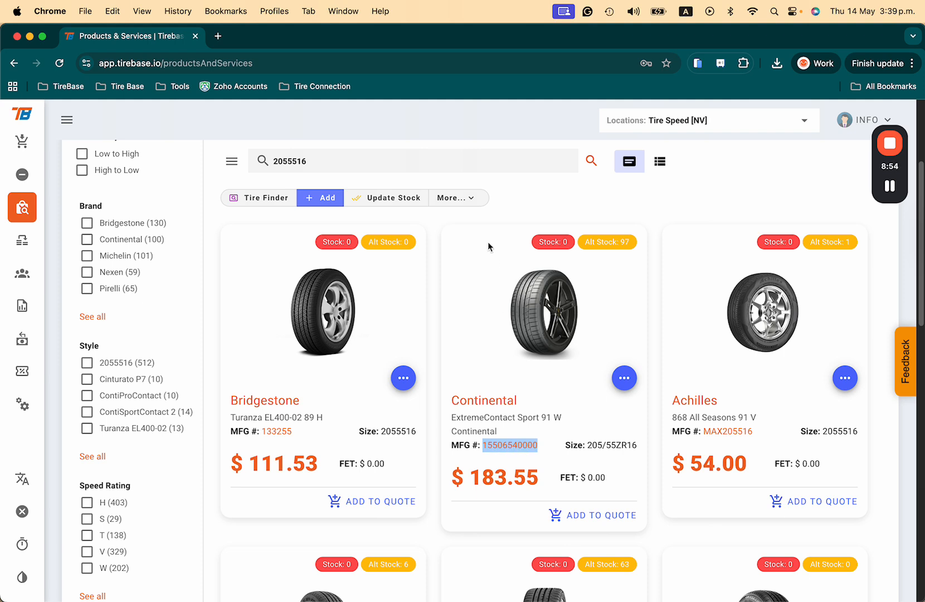
pyautogui.scroll(3, 490, 232)
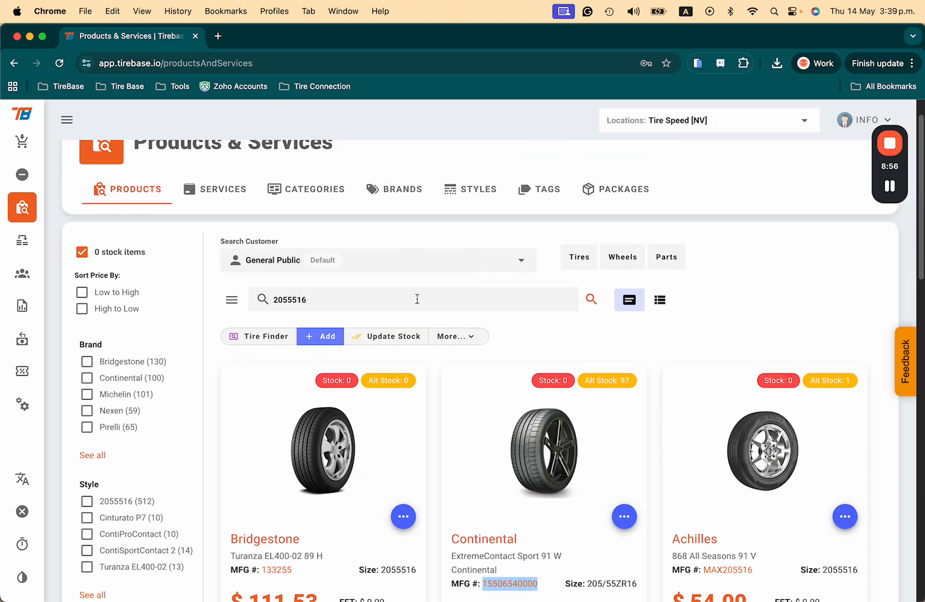
pyautogui.click(394, 337)
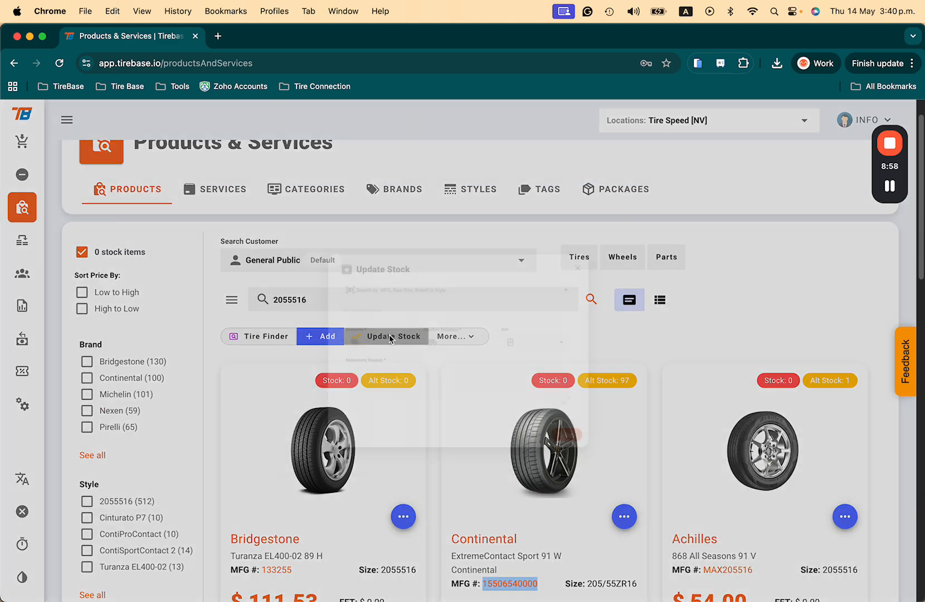
pyautogui.click(431, 254)
pyautogui.press('super+v')
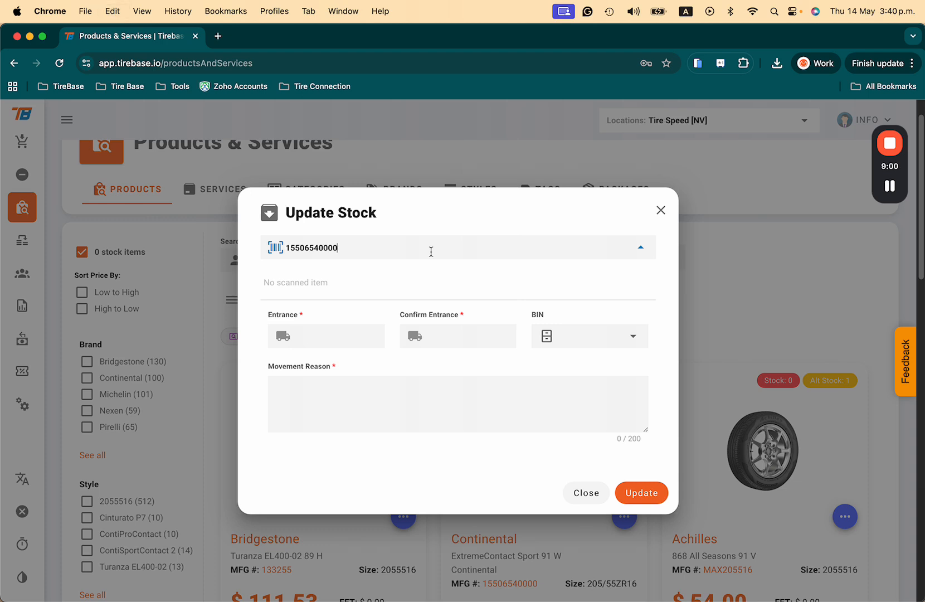
pyautogui.click(416, 277)
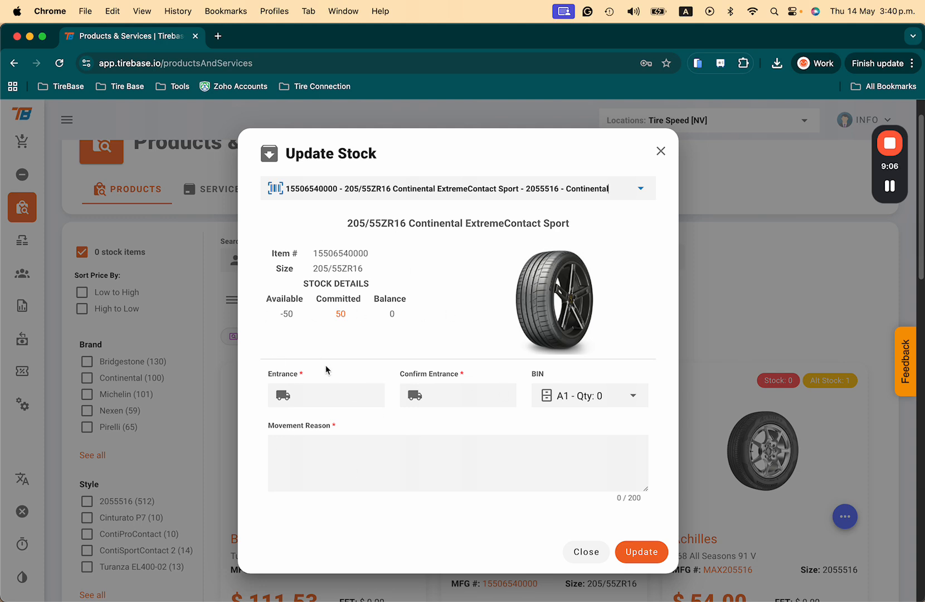
# Set both the entrance and confirm entrance quantities to 100, keeping BIN A1.
pyautogui.click(309, 394)
pyautogui.moveTo(298, 315); pyautogui.dragTo(275, 317)
pyautogui.click(322, 393)
pyautogui.write('100100')
pyautogui.click(632, 395)
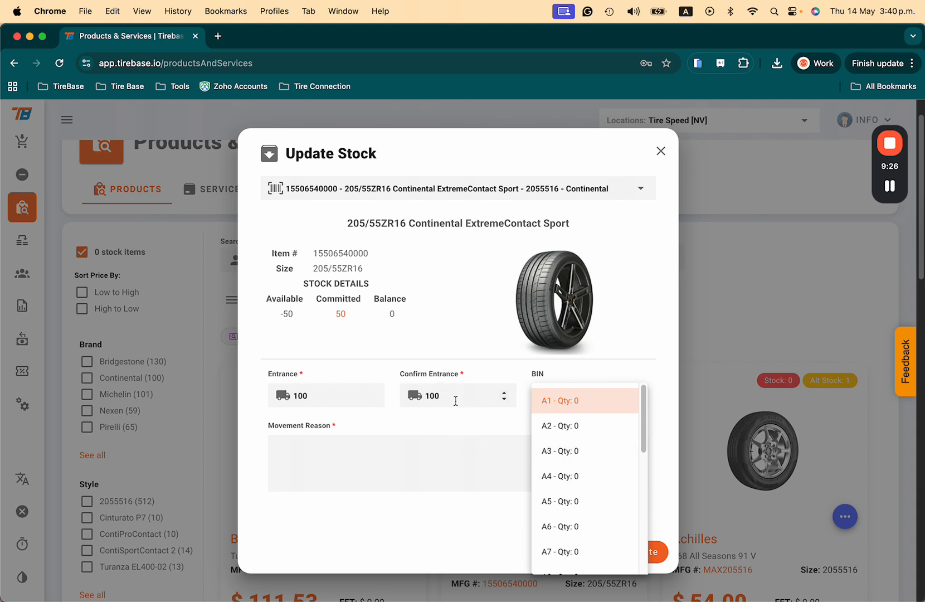
pyautogui.click(460, 432)
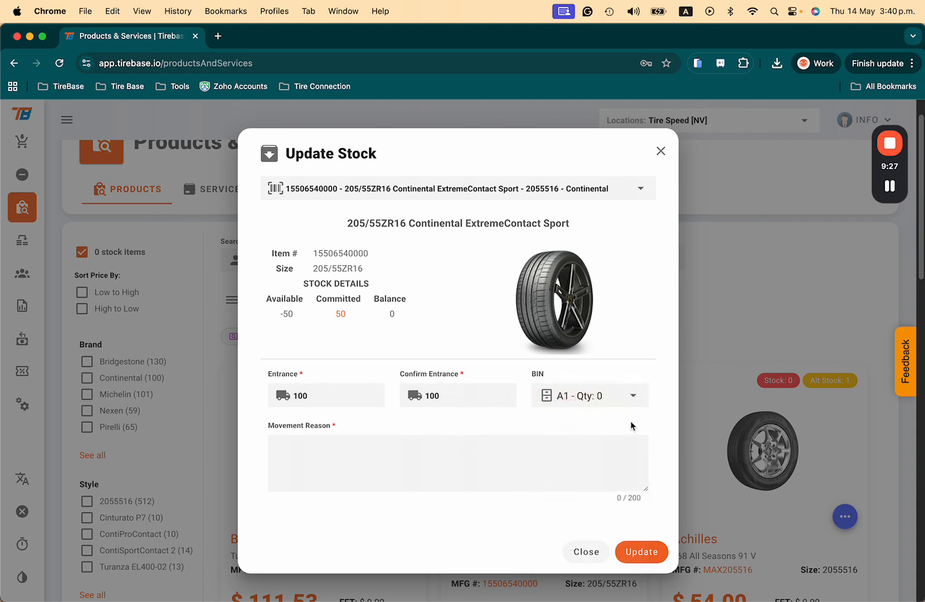
# Enter the movement reason "We just found these tires at the warehouse" and submit the stock update.
pyautogui.click(369, 457)
pyautogui.write('We just found these ti')
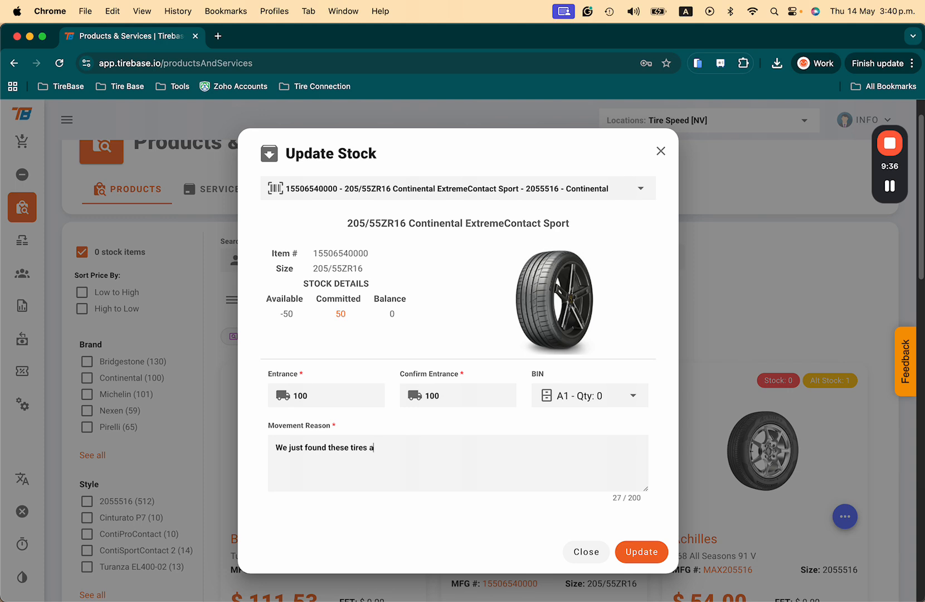
pyautogui.write('res at the warehouse')
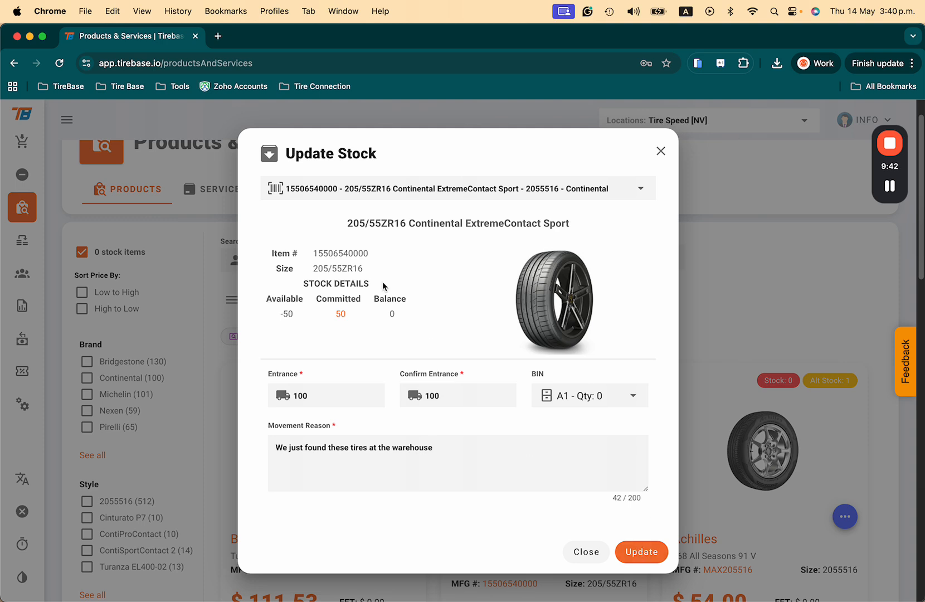
pyautogui.click(634, 552)
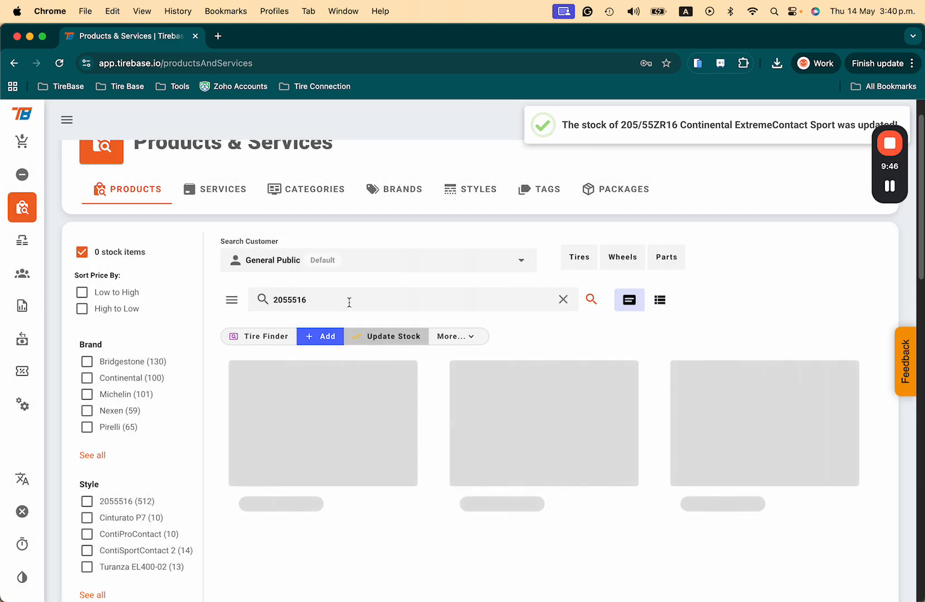
pyautogui.doubleClick(348, 301)
pyautogui.press('super+v')
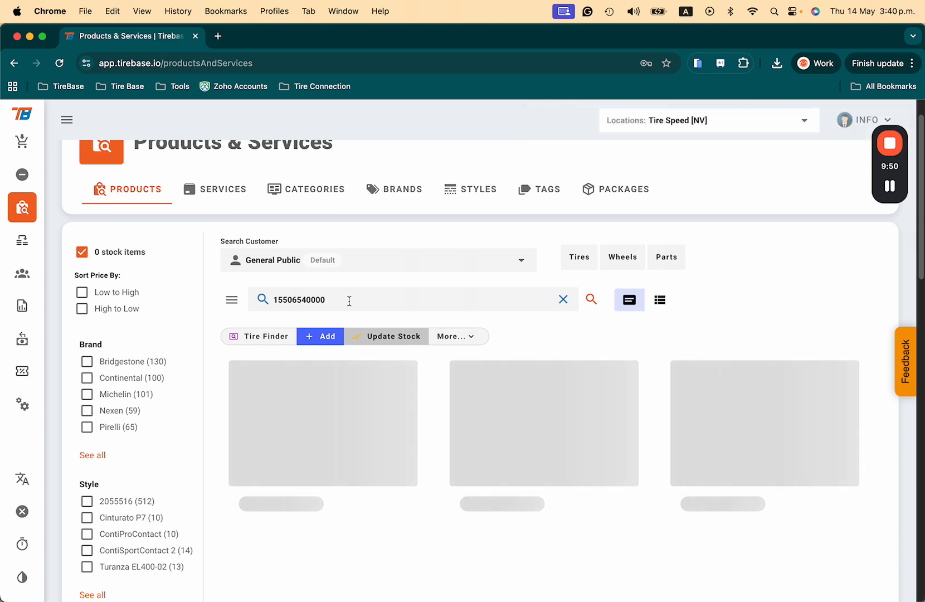
pyautogui.scroll(-2, 350, 329)
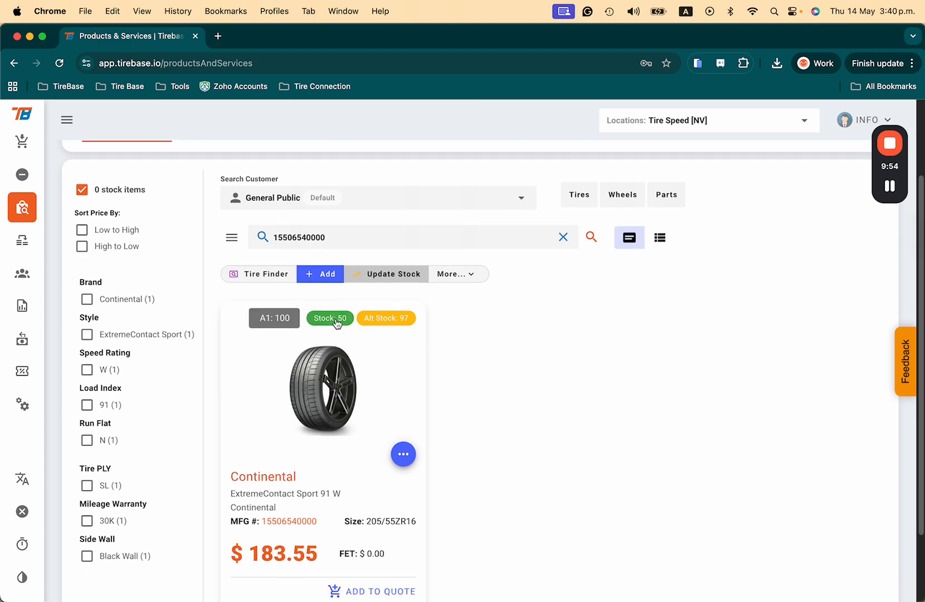
pyautogui.click(336, 320)
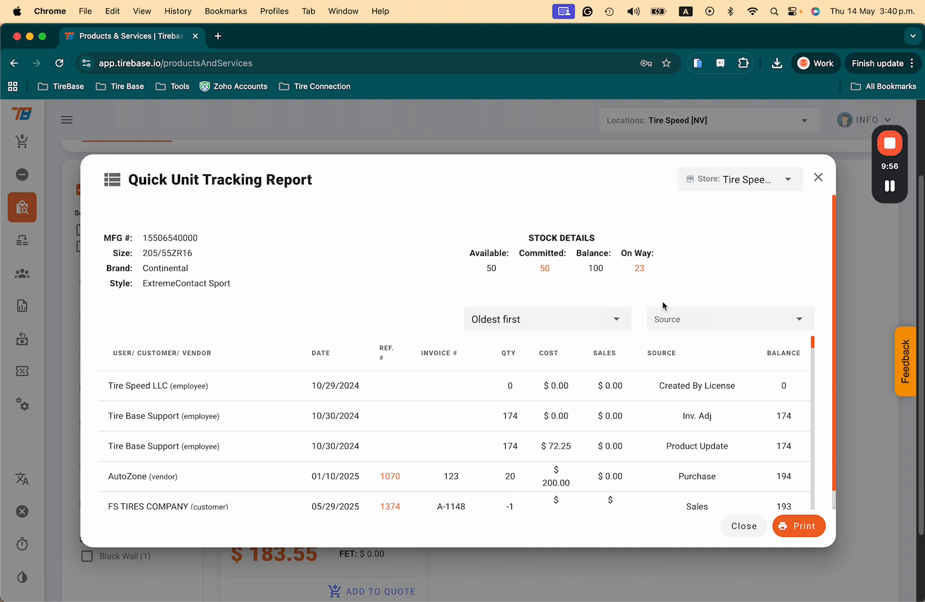
pyautogui.click(819, 179)
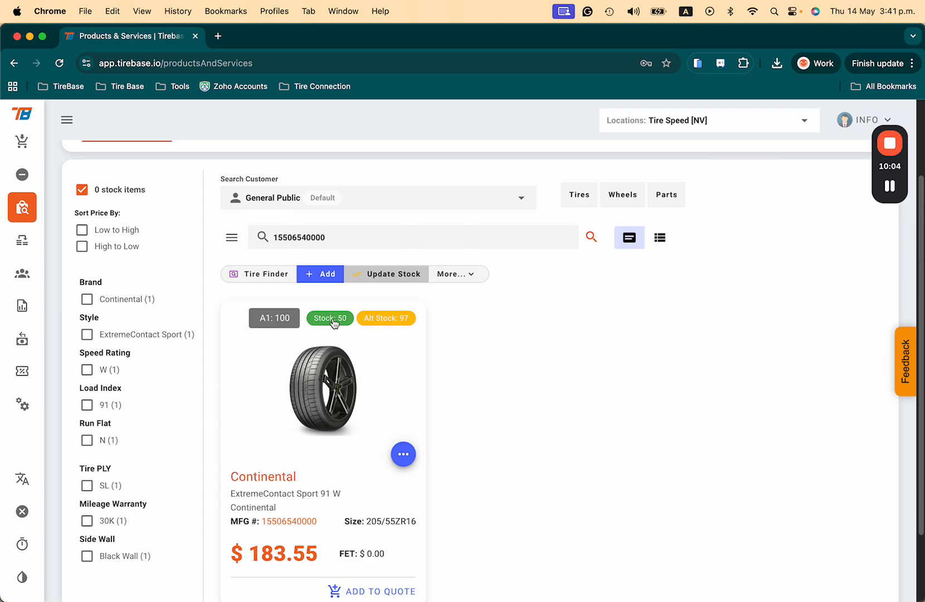
pyautogui.click(381, 274)
pyautogui.click(362, 250)
pyautogui.press('cmd+v')
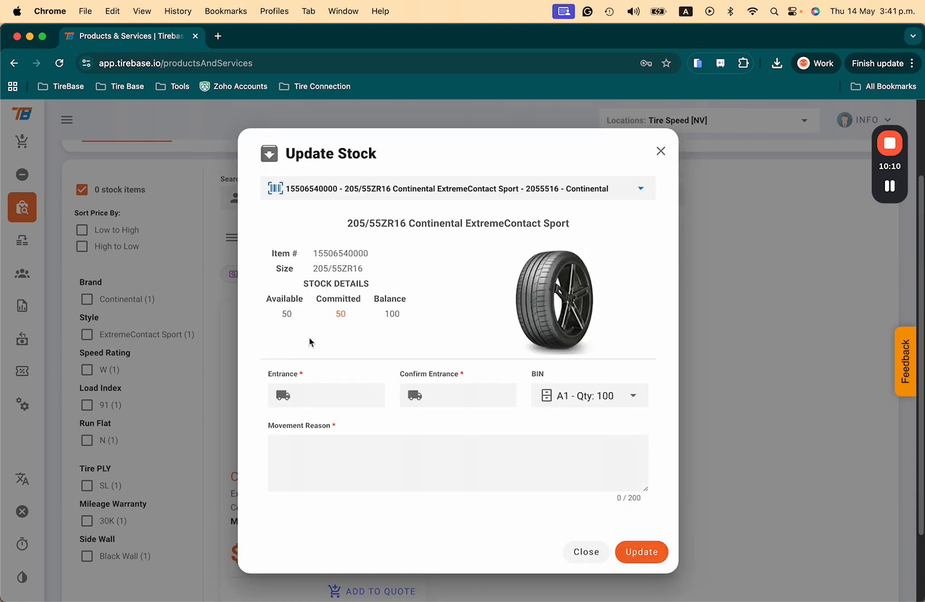
# Set both the entrance and confirm entrance quantities to -25, keeping BIN A1.
pyautogui.click(317, 395)
pyautogui.write('-2')
pyautogui.write('-2')
pyautogui.click(603, 403)
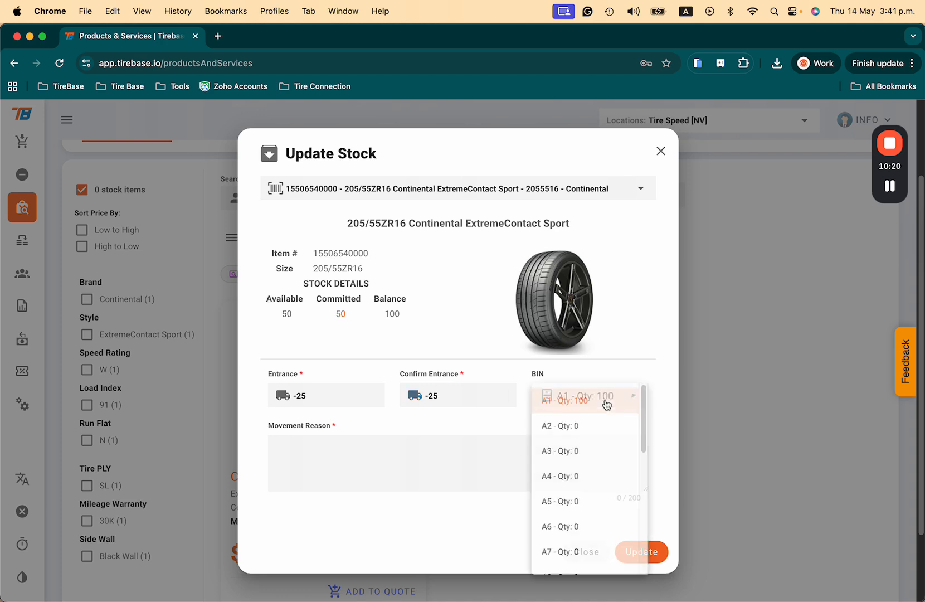
pyautogui.click(515, 428)
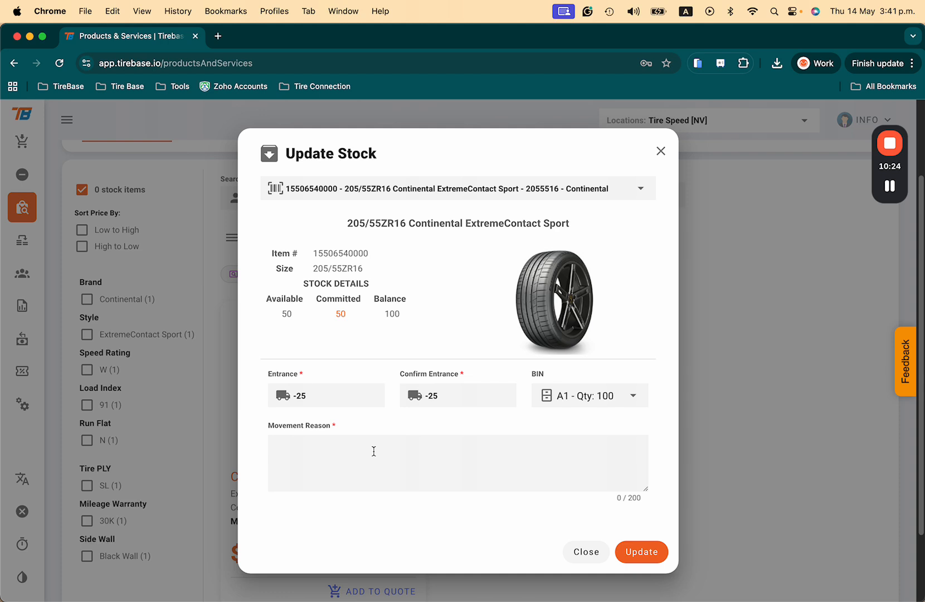
# Enter the movement reason "This is the correct amount after counting" and submit the stock update.
pyautogui.write('This is the correct amount')
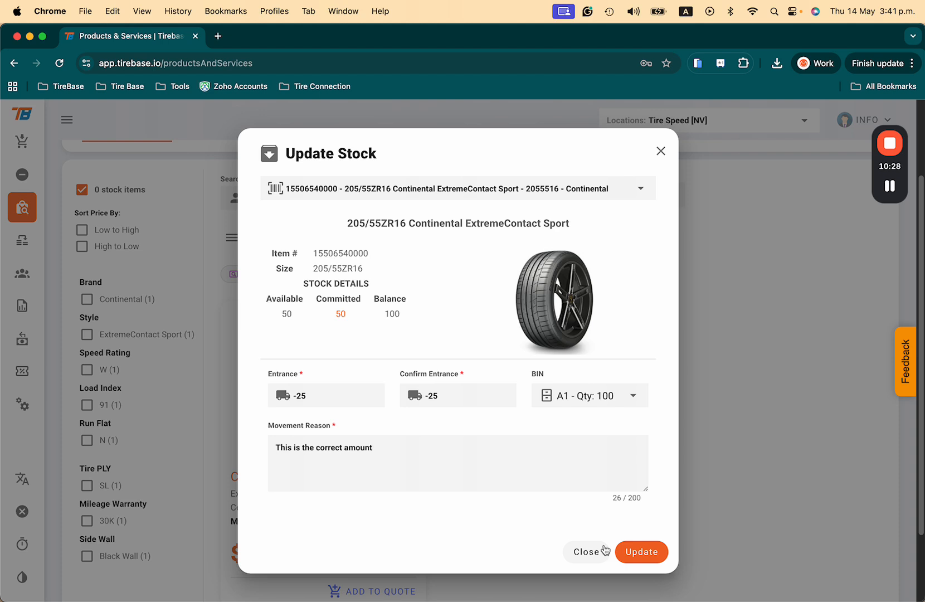
pyautogui.write(' after counting')
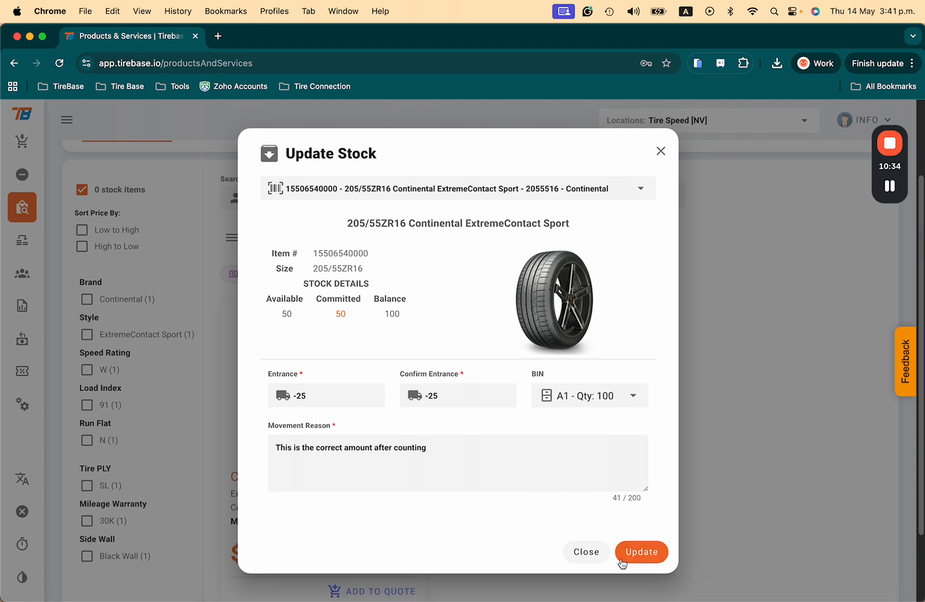
pyautogui.click(641, 551)
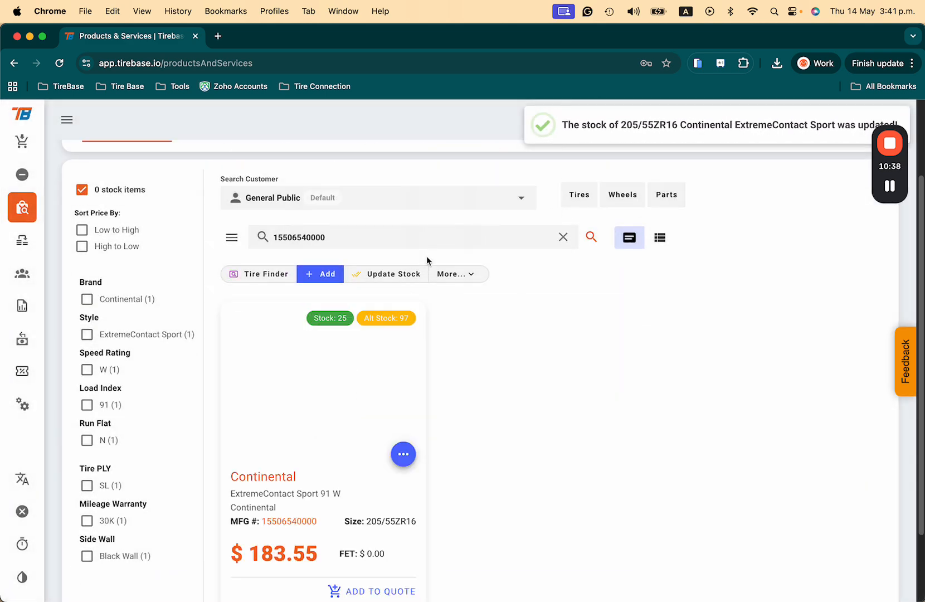
# Open the tire's Quick Unit Tracking Report, sort it newest first, and examine the balances of the latest movements.
pyautogui.moveTo(330, 326)
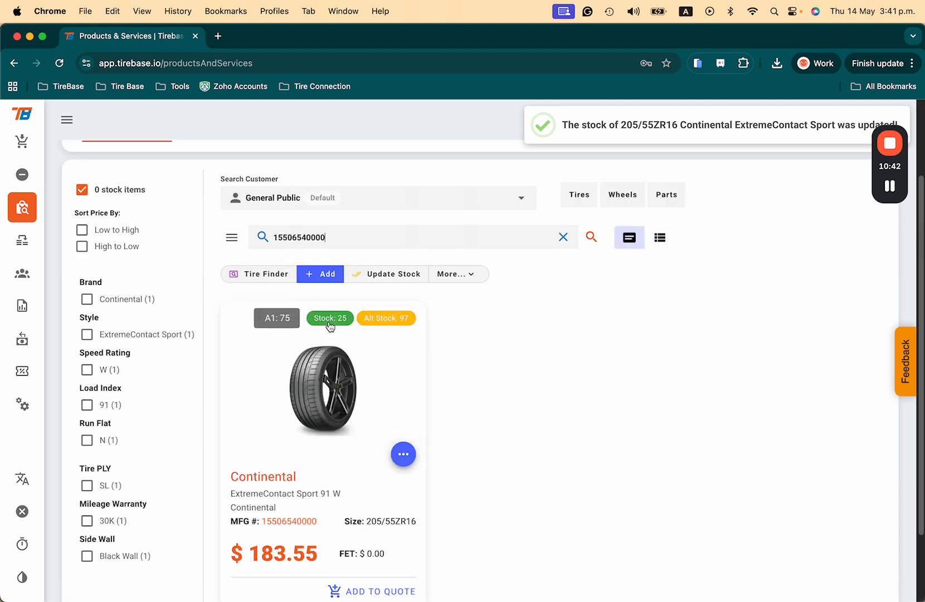
pyautogui.click(337, 318)
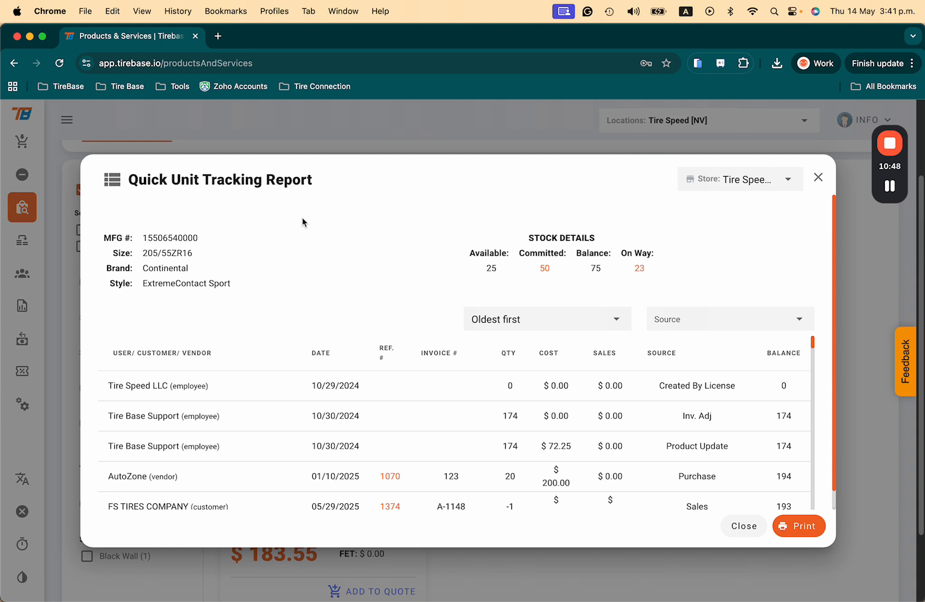
pyautogui.click(540, 317)
pyautogui.click(516, 352)
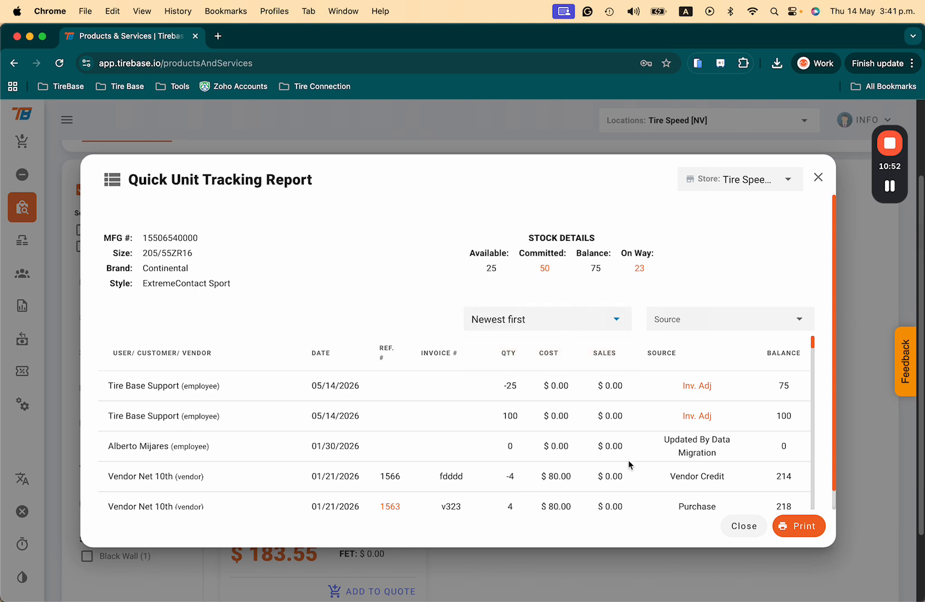
pyautogui.moveTo(794, 451); pyautogui.dragTo(776, 448)
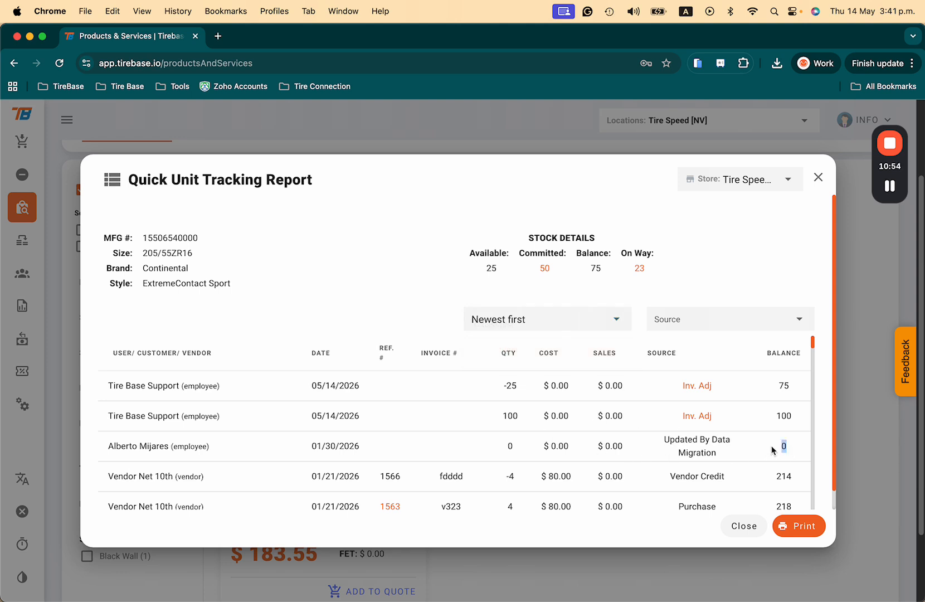
# Read the movement reasons of the two latest inventory adjustments and close the tracking report.
pyautogui.click(700, 416)
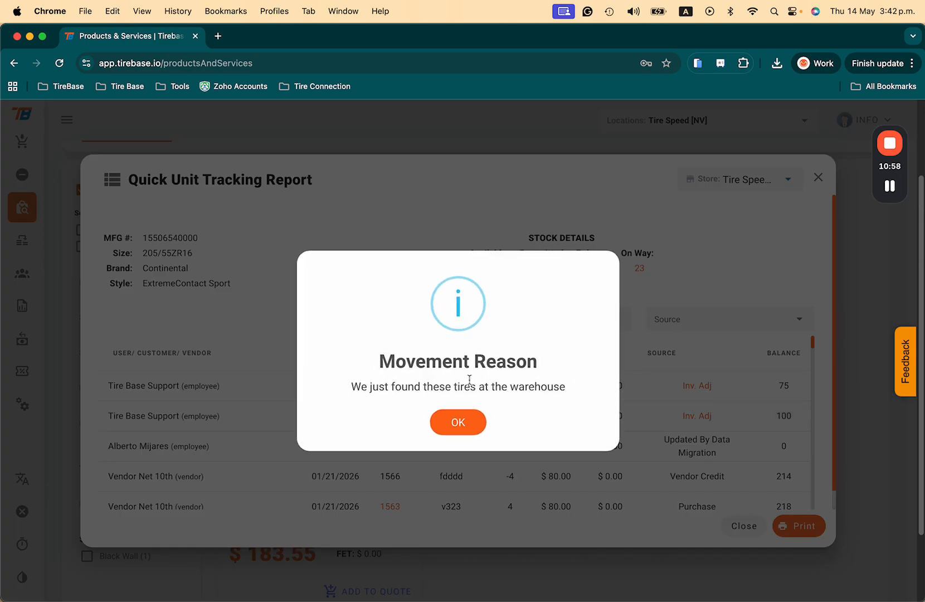
pyautogui.click(455, 419)
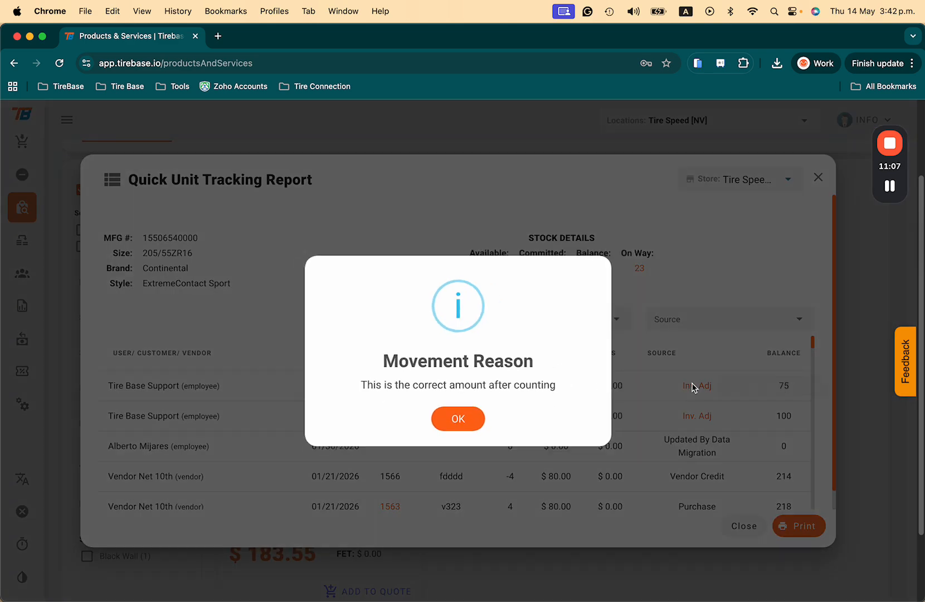
pyautogui.click(694, 388)
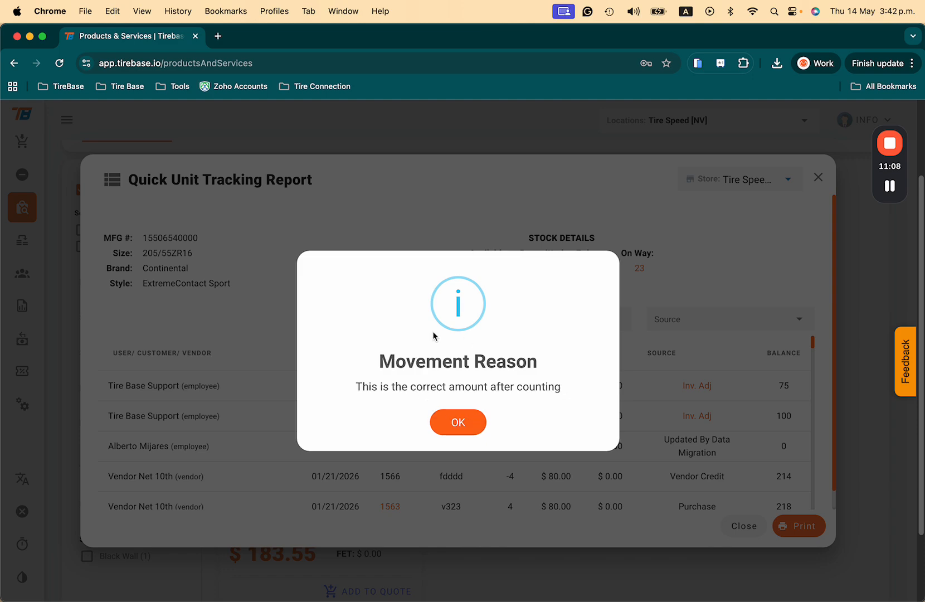
pyautogui.click(475, 425)
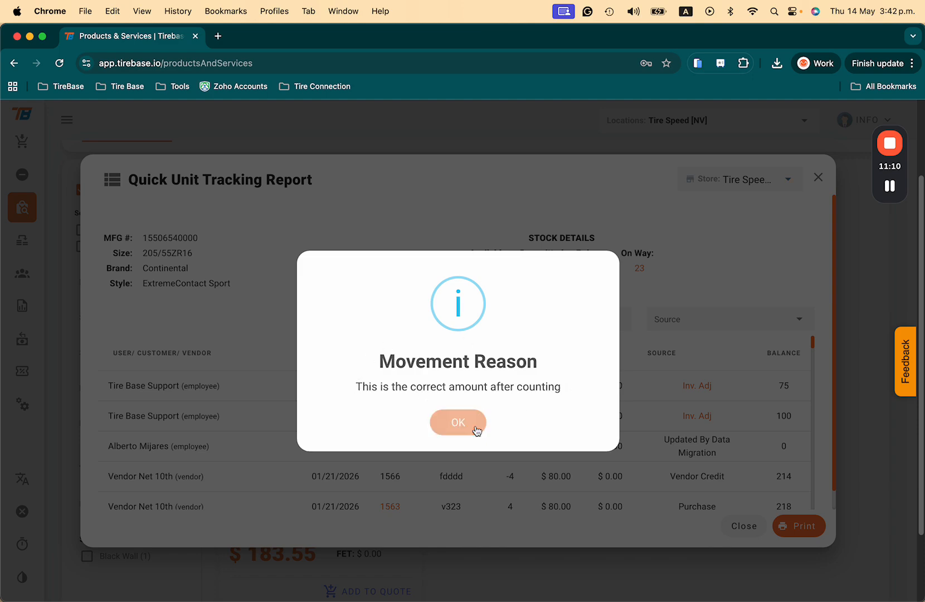
pyautogui.click(743, 526)
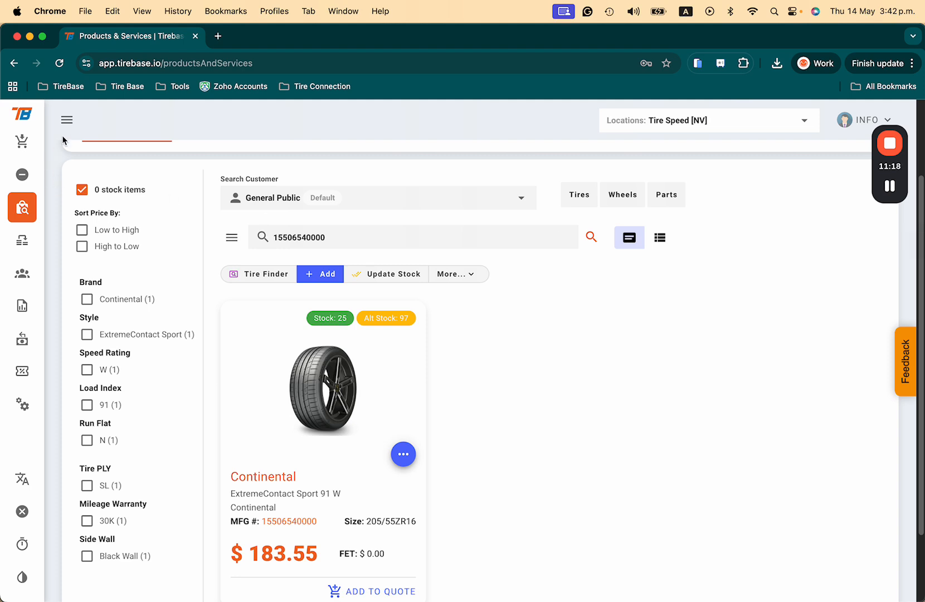
# Go to Purchases and start a new purchase order for the vendor doraimon.
pyautogui.click(67, 119)
pyautogui.click(94, 249)
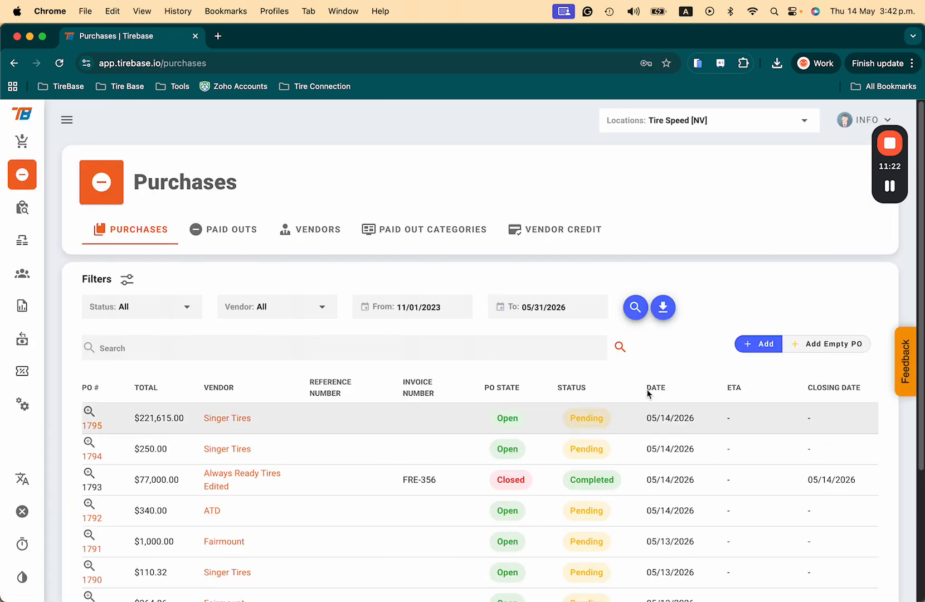
pyautogui.click(766, 343)
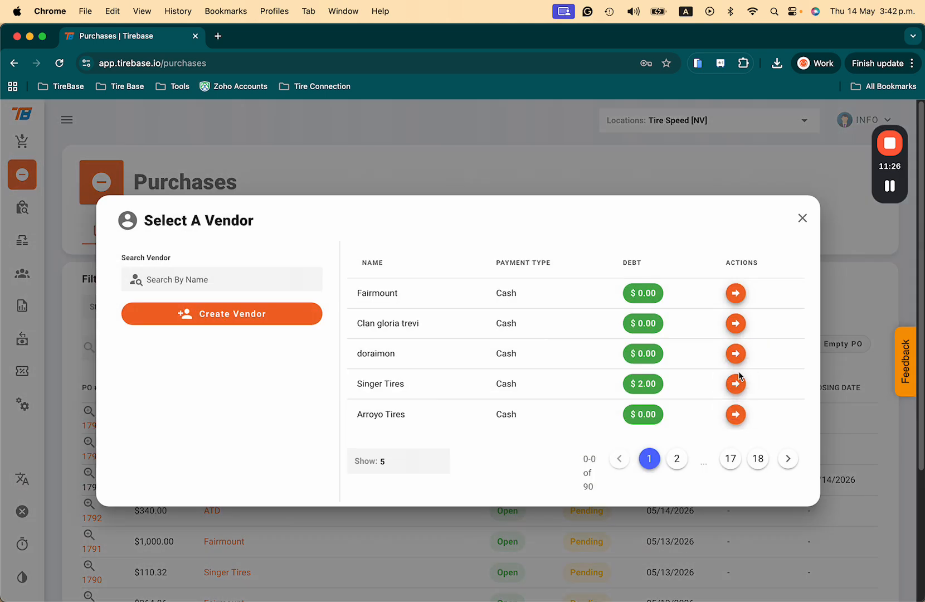
pyautogui.click(735, 353)
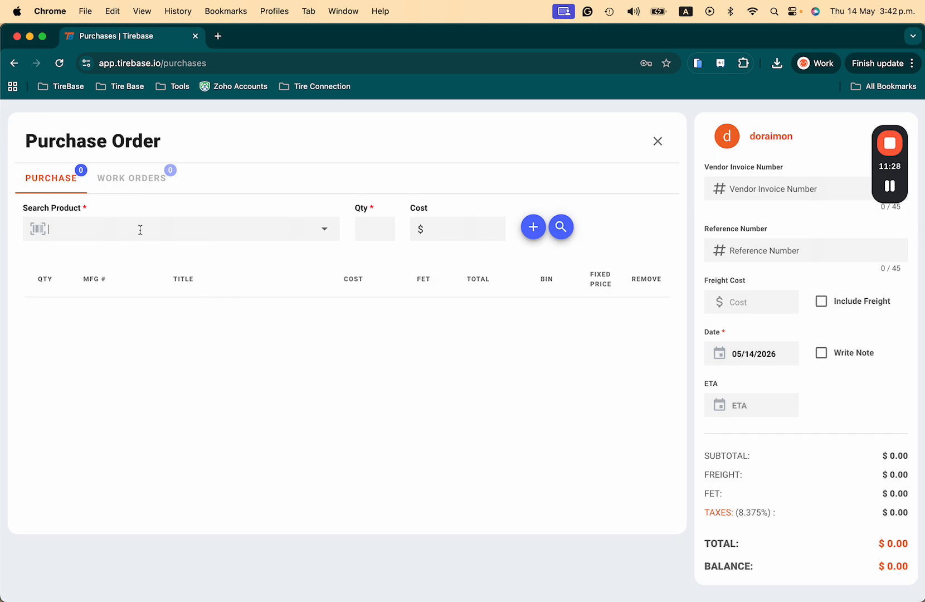
# Search for 2055516 in the purchase order's Quick Product Lookup.
pyautogui.click(139, 229)
pyautogui.write('2055516')
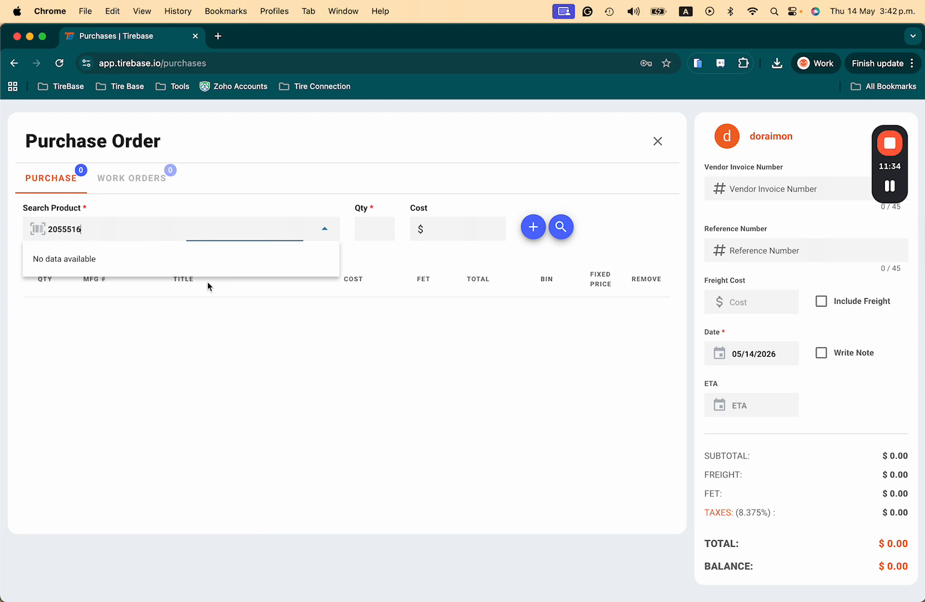
pyautogui.click(561, 227)
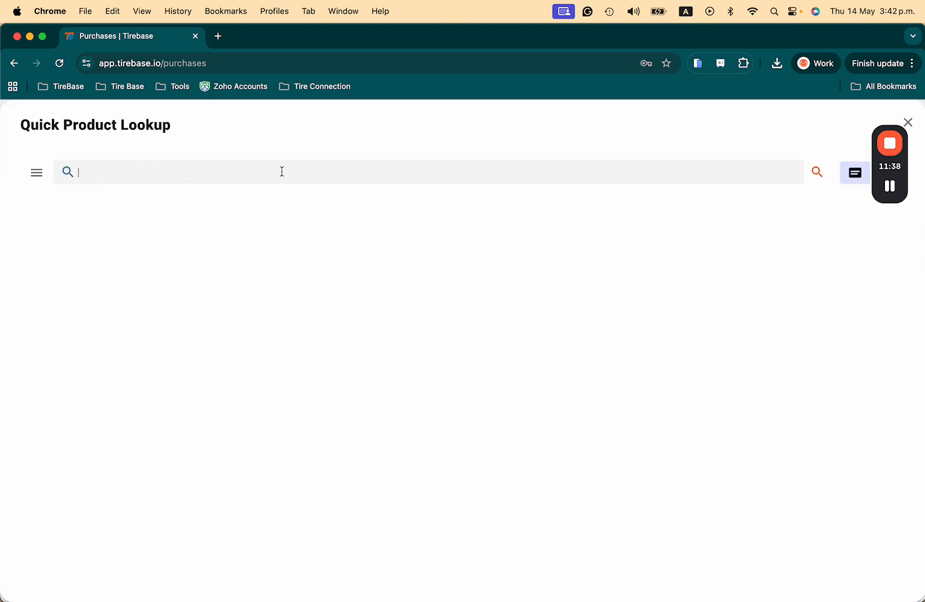
pyautogui.write('2055516')
pyautogui.press('Return')
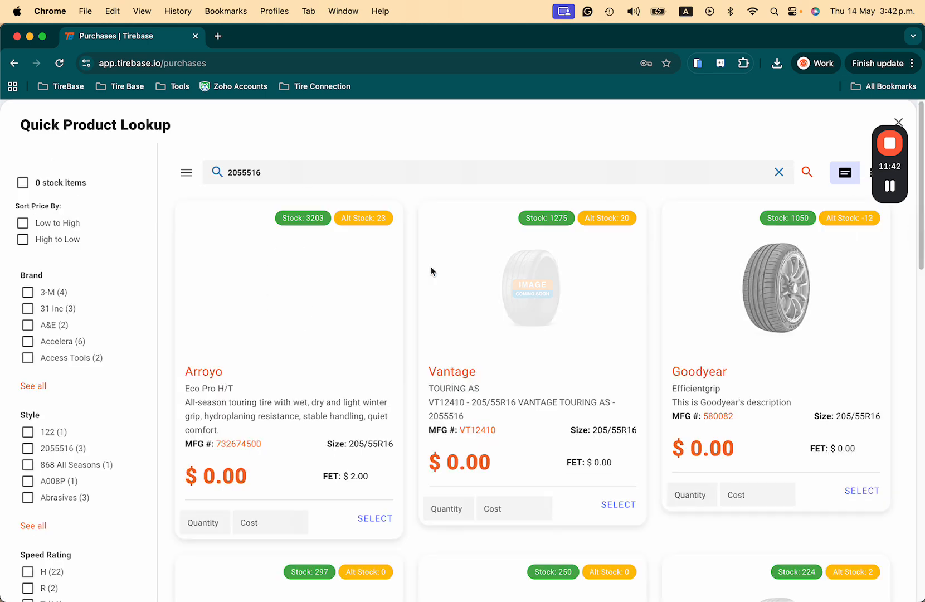
# Include 0 stock items in the lookup results and go to the last page, 131.
pyautogui.click(38, 186)
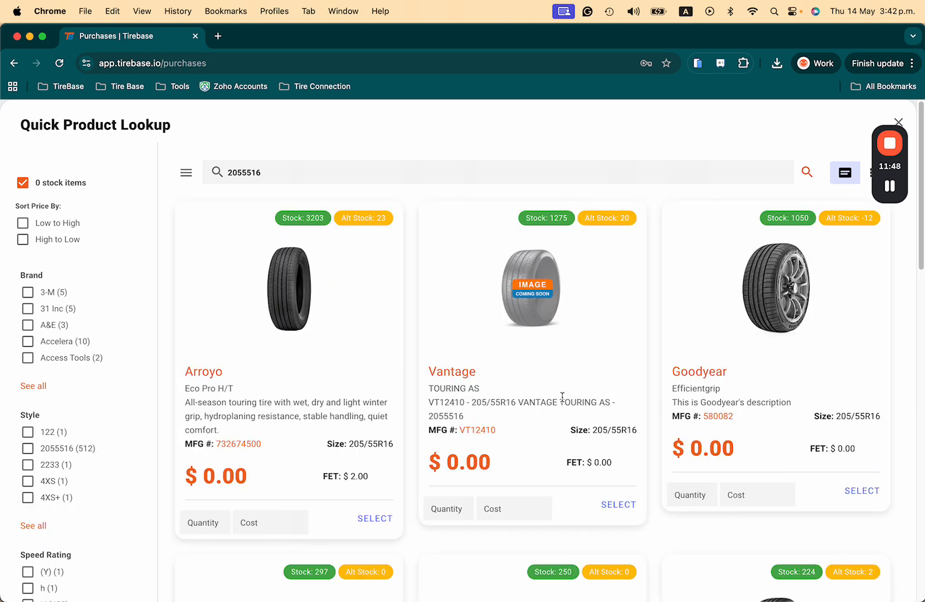
pyautogui.scroll(-10, 562, 396)
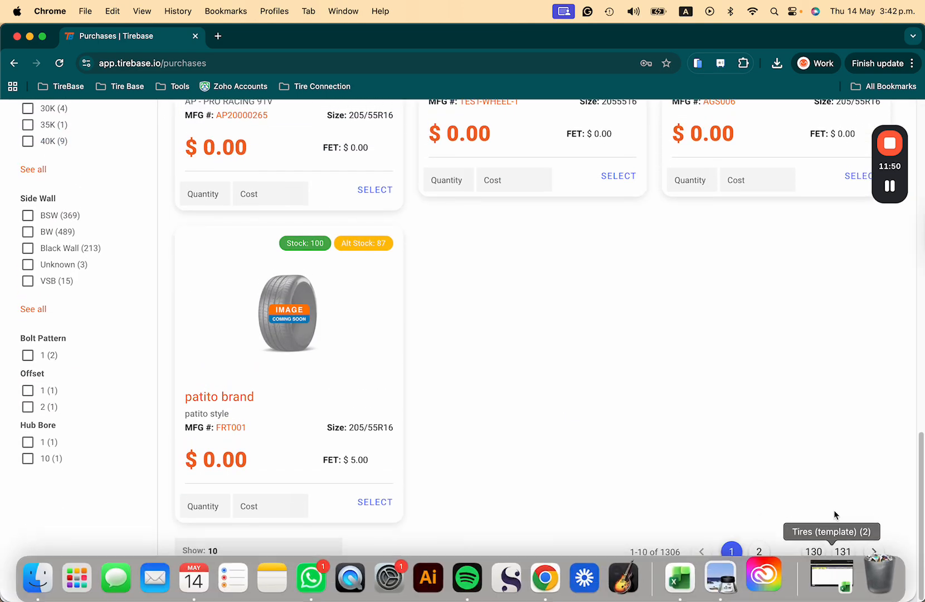
pyautogui.click(843, 551)
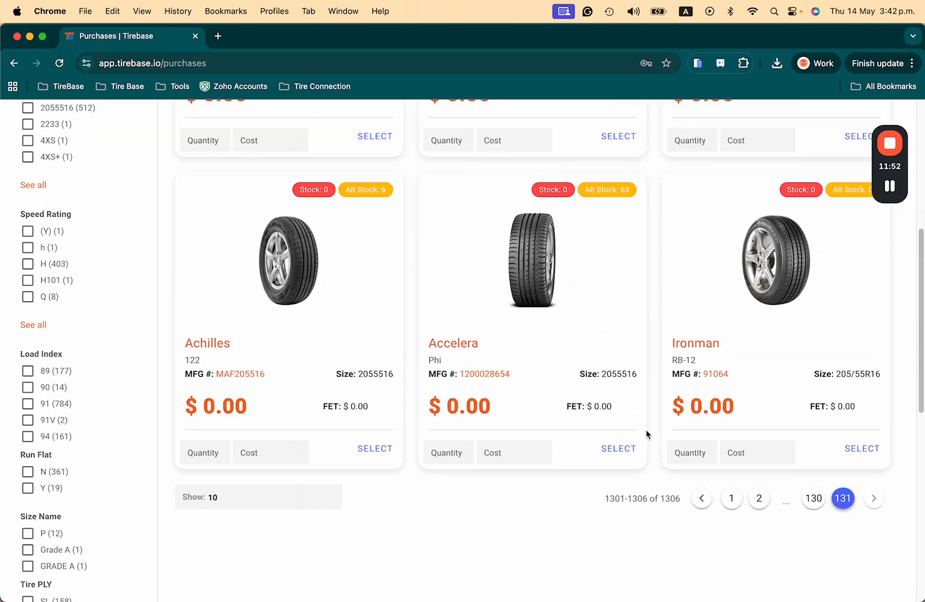
pyautogui.scroll(3, 646, 434)
pyautogui.scroll(-2, 646, 434)
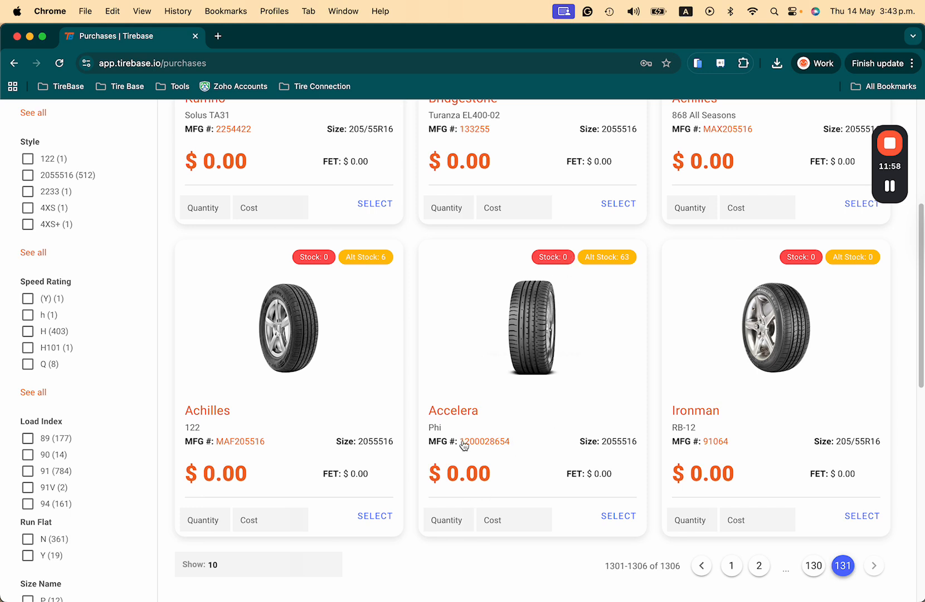
pyautogui.click(456, 517)
pyautogui.click(508, 524)
pyautogui.write('120.57')
pyautogui.click(624, 520)
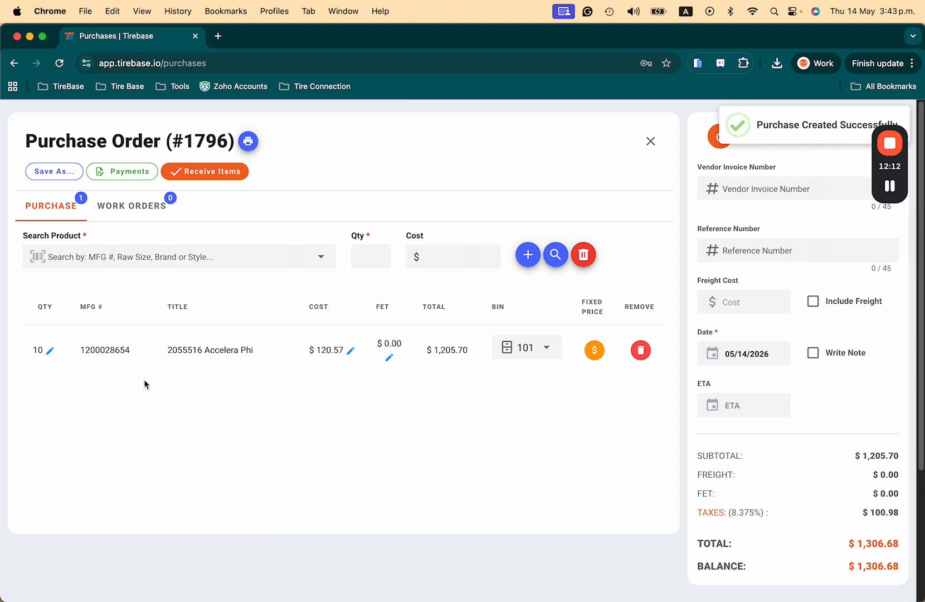
# Set the vendor invoice number to DES-25, include freight, and set the ETA to 05/20/2026.
pyautogui.click(740, 190)
pyautogui.write('DES-25')
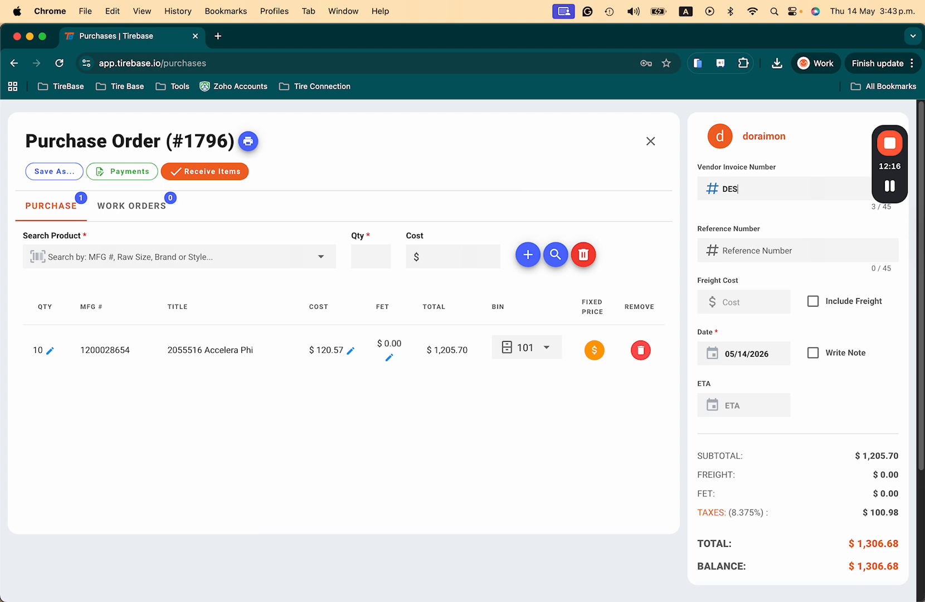
pyautogui.click(814, 302)
pyautogui.click(741, 411)
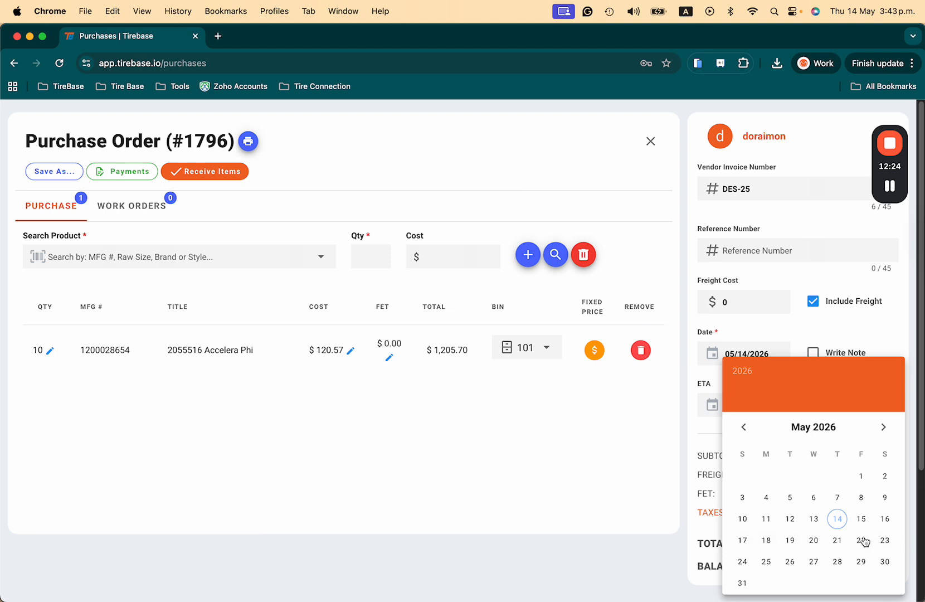
pyautogui.click(814, 540)
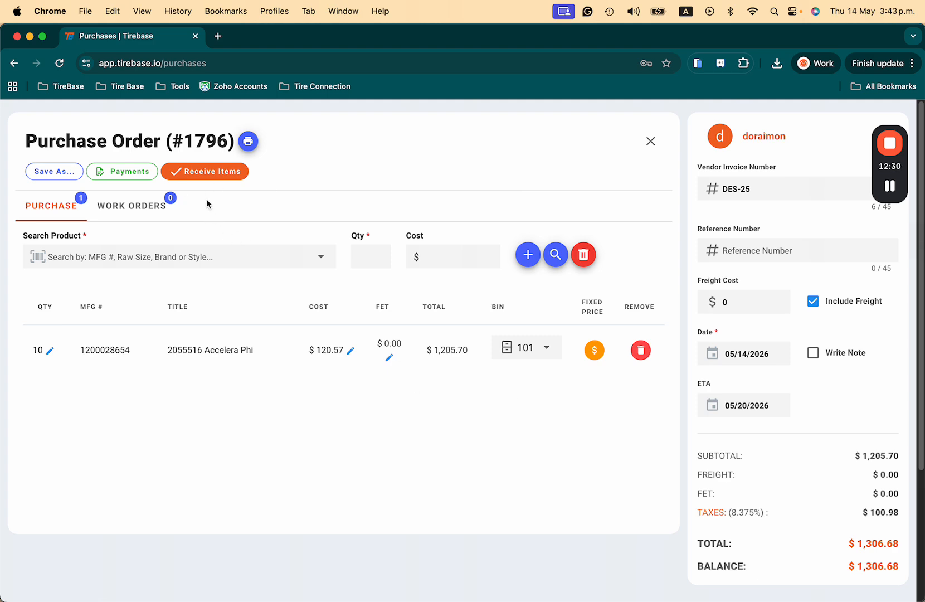
# Pay the purchase order's full balance of $1306.68 in cash and save the payment.
pyautogui.click(205, 175)
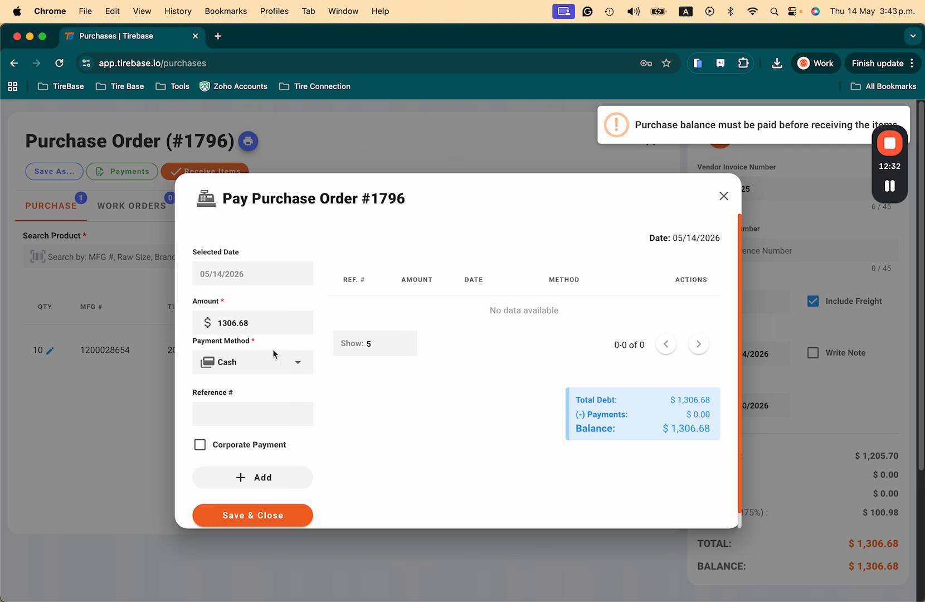
pyautogui.scroll(-1, 279, 408)
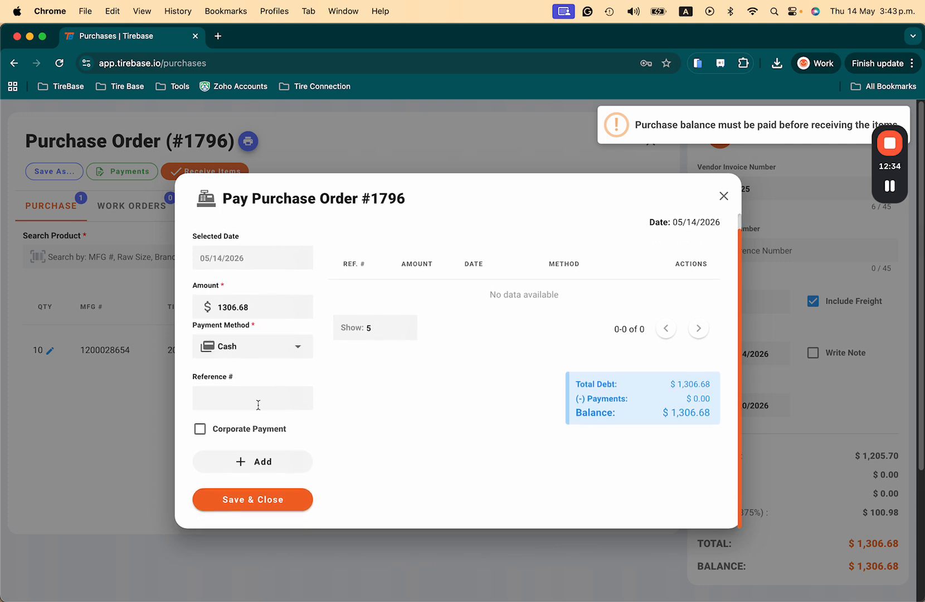
pyautogui.click(257, 470)
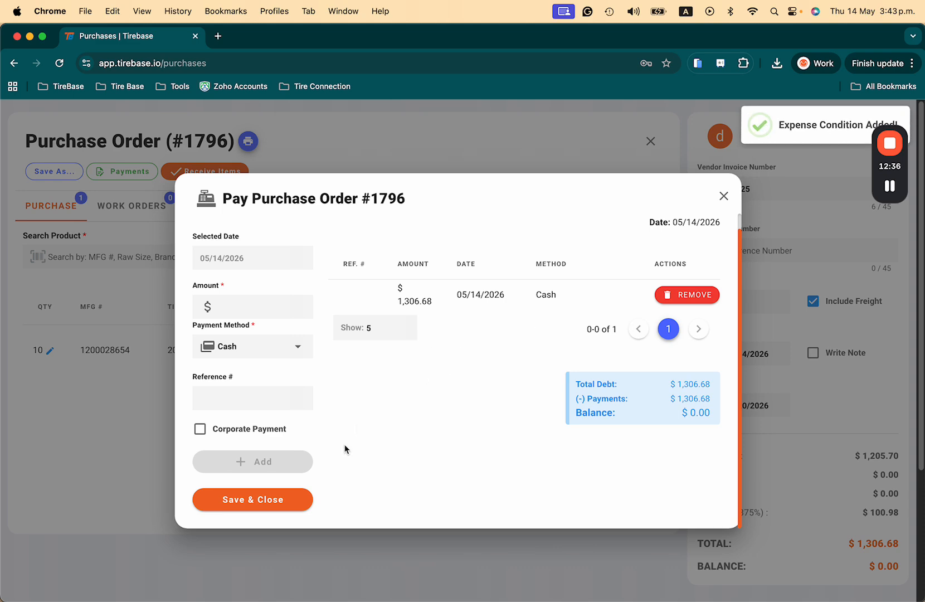
pyautogui.click(258, 499)
# Copy the Accelera Phi tire's MFG number from the purchase order and mark the order's items as received.
pyautogui.click(240, 172)
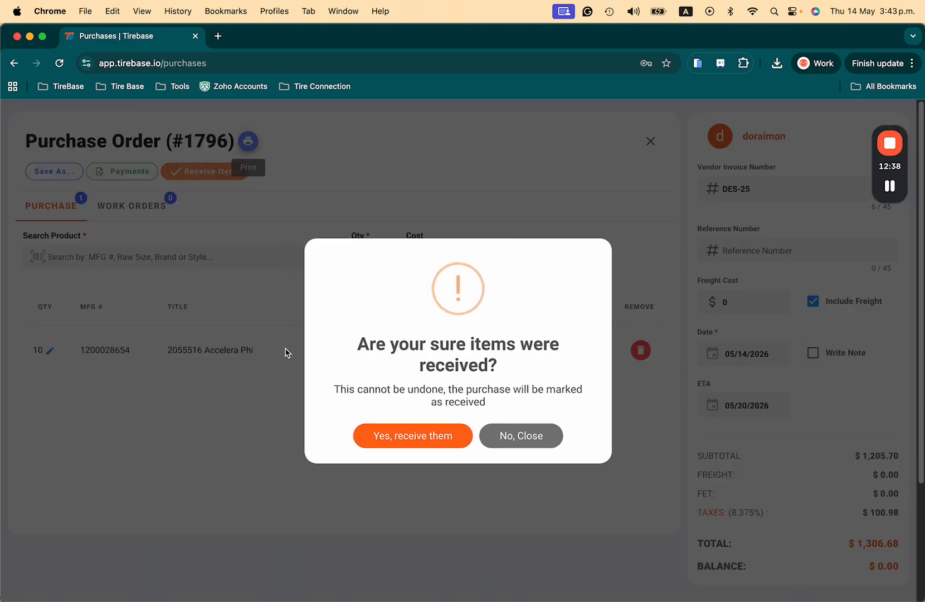
pyautogui.click(513, 439)
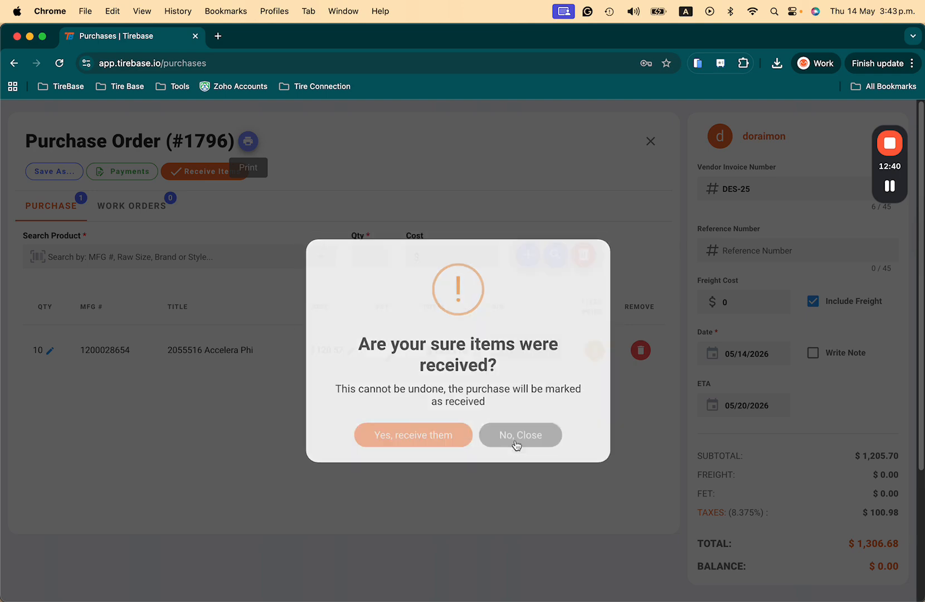
pyautogui.doubleClick(116, 345)
pyautogui.press('super+c')
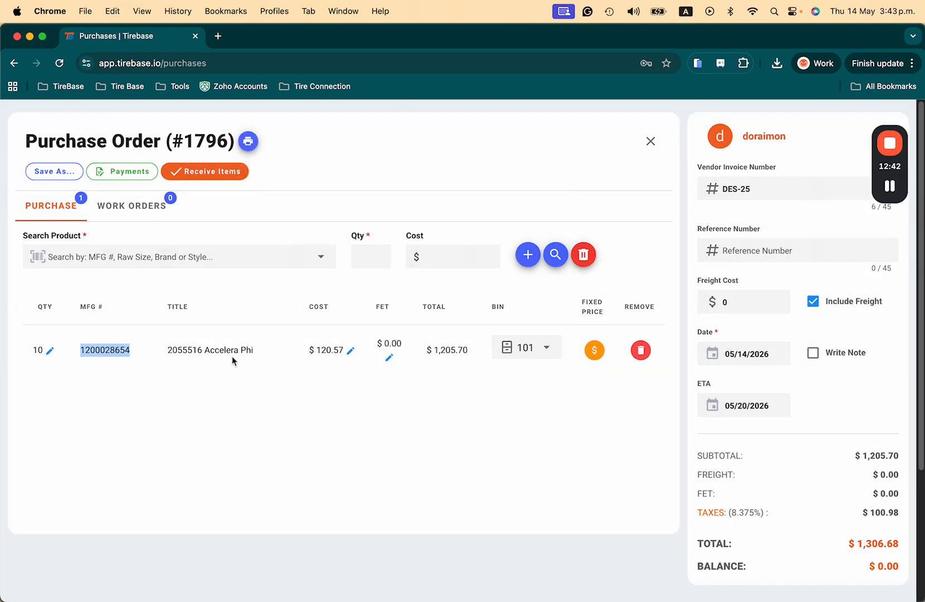
pyautogui.click(243, 174)
pyautogui.click(368, 446)
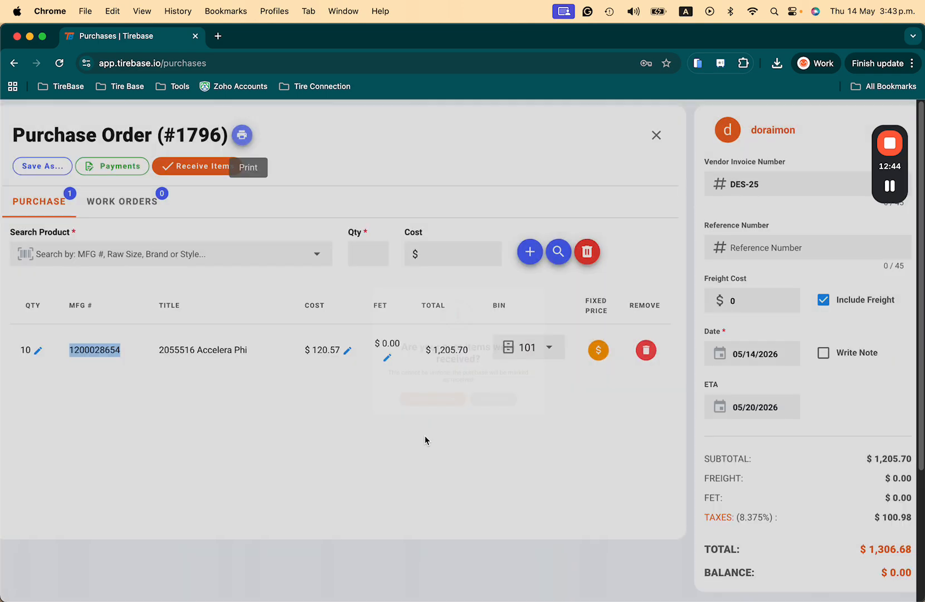
pyautogui.click(492, 430)
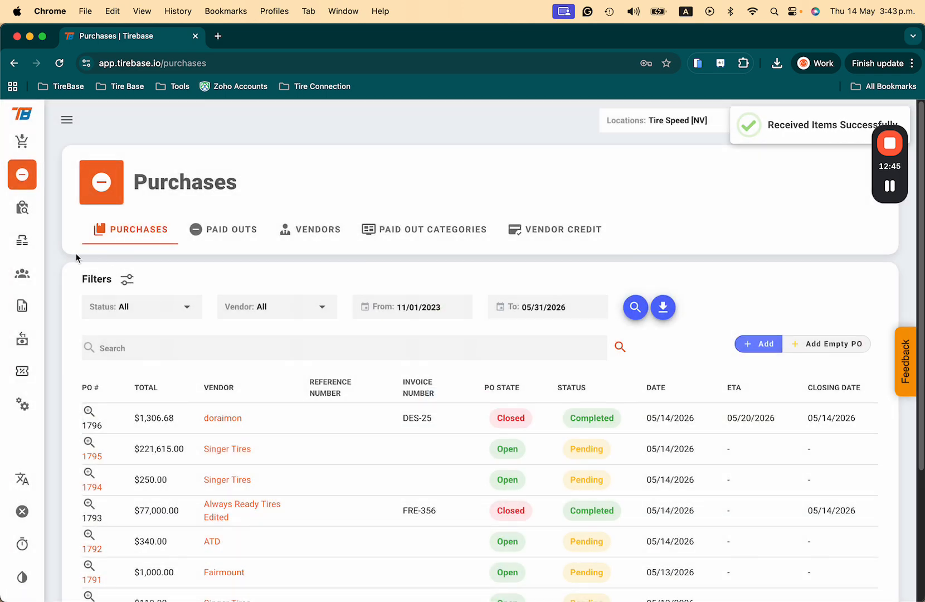
pyautogui.click(22, 207)
pyautogui.click(187, 348)
pyautogui.press('super+v')
pyautogui.press('Return')
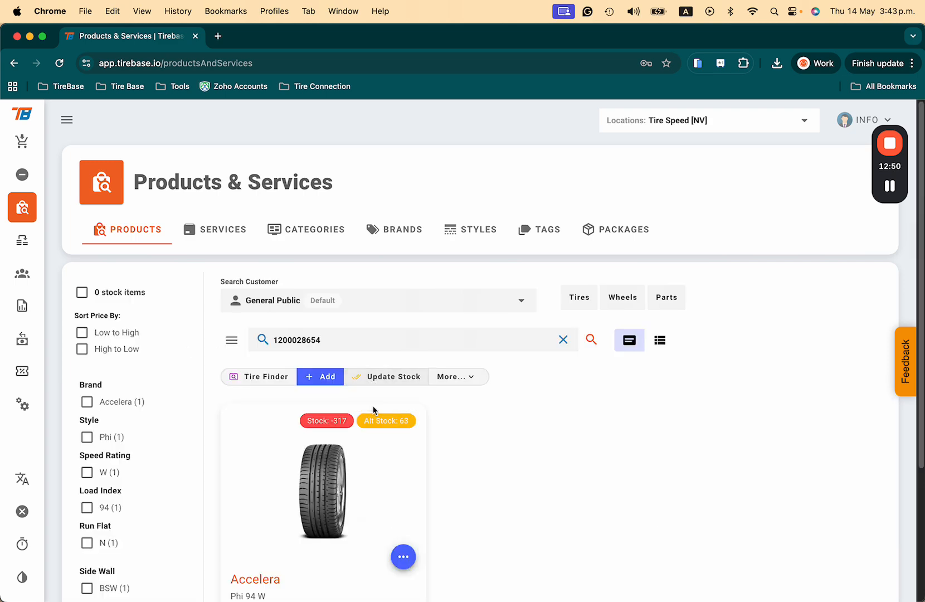
# Open the Accelera Phi tire's Quick Unit Tracking Report, sort it newest first, and check the quantity on the latest purchase entry.
pyautogui.scroll(-1, 349, 407)
pyautogui.scroll(-2, 348, 406)
pyautogui.click(379, 328)
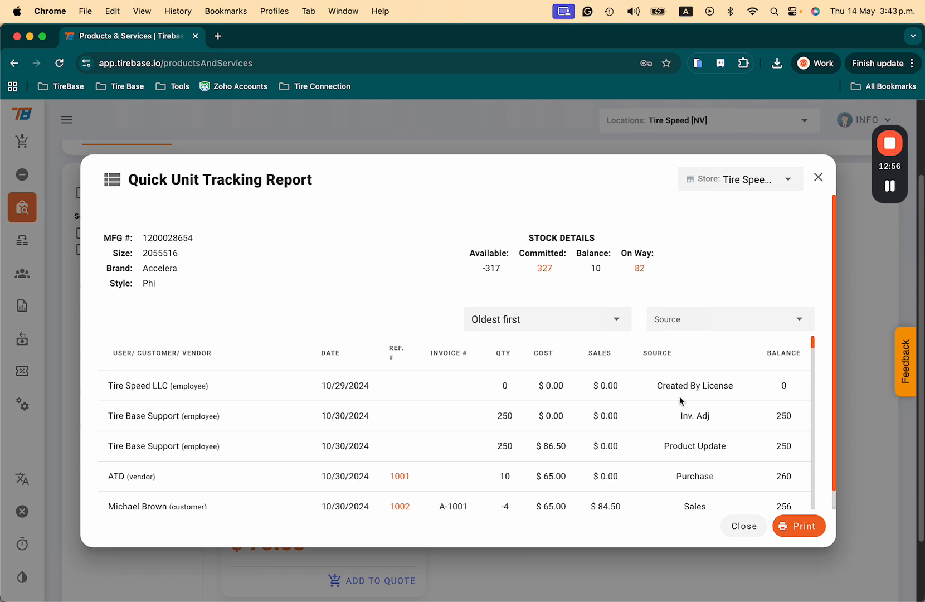
pyautogui.click(527, 321)
pyautogui.click(502, 349)
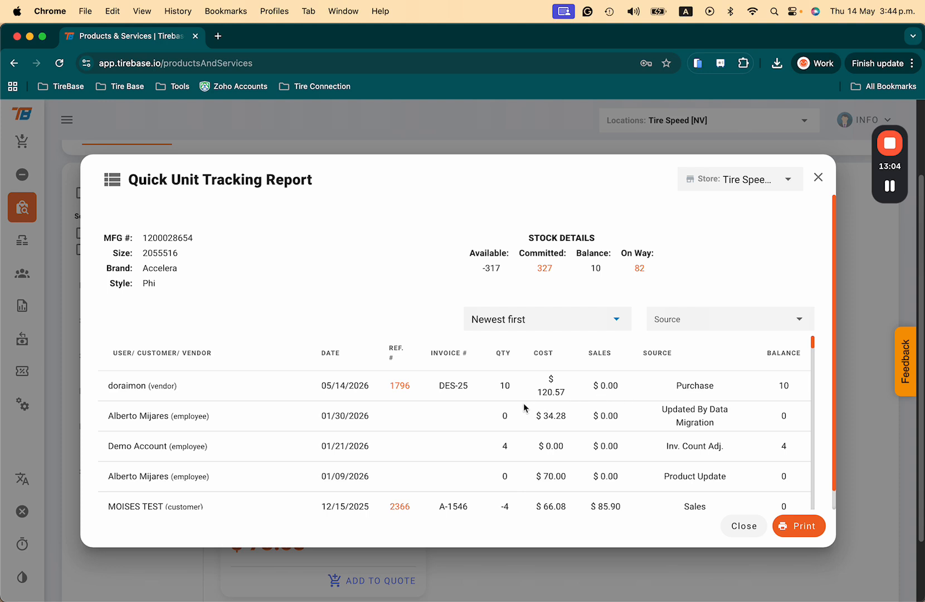
pyautogui.doubleClick(507, 386)
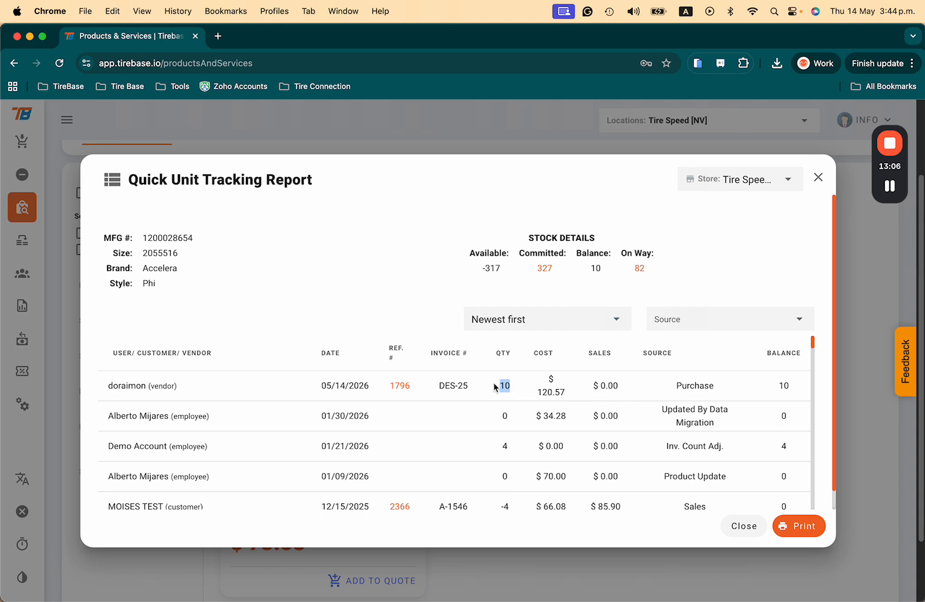